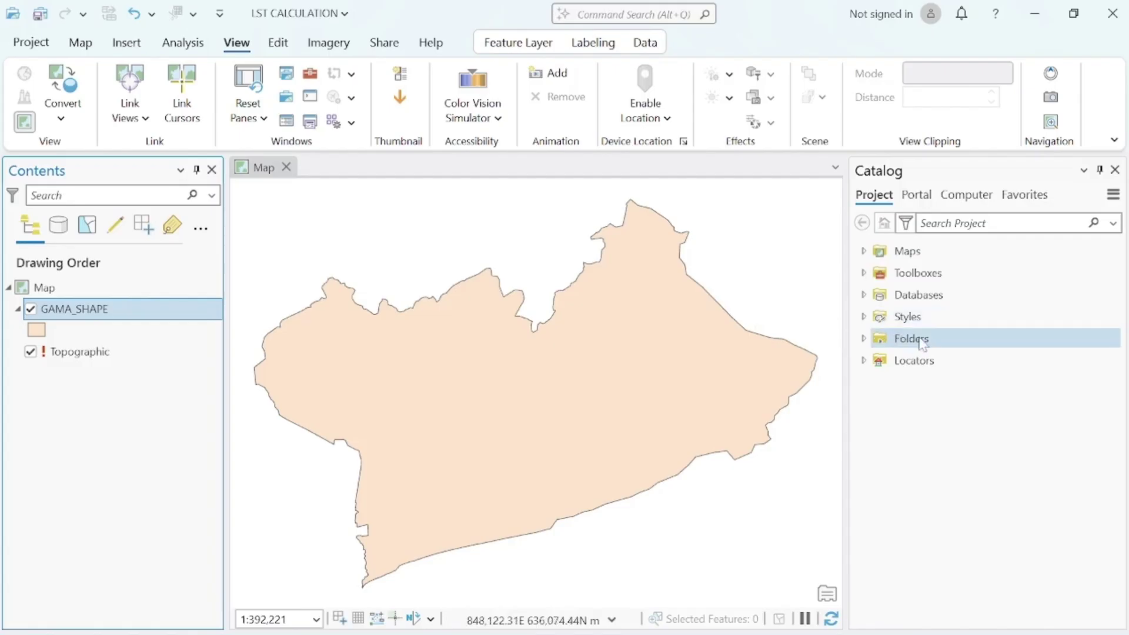
- Add a folder connection to LC08_L2SP_193056_20150104_20200910_02_T1 inside AKYEDE3 on the D: drive
{"action": "right_click", "coordinate": [921, 340]}
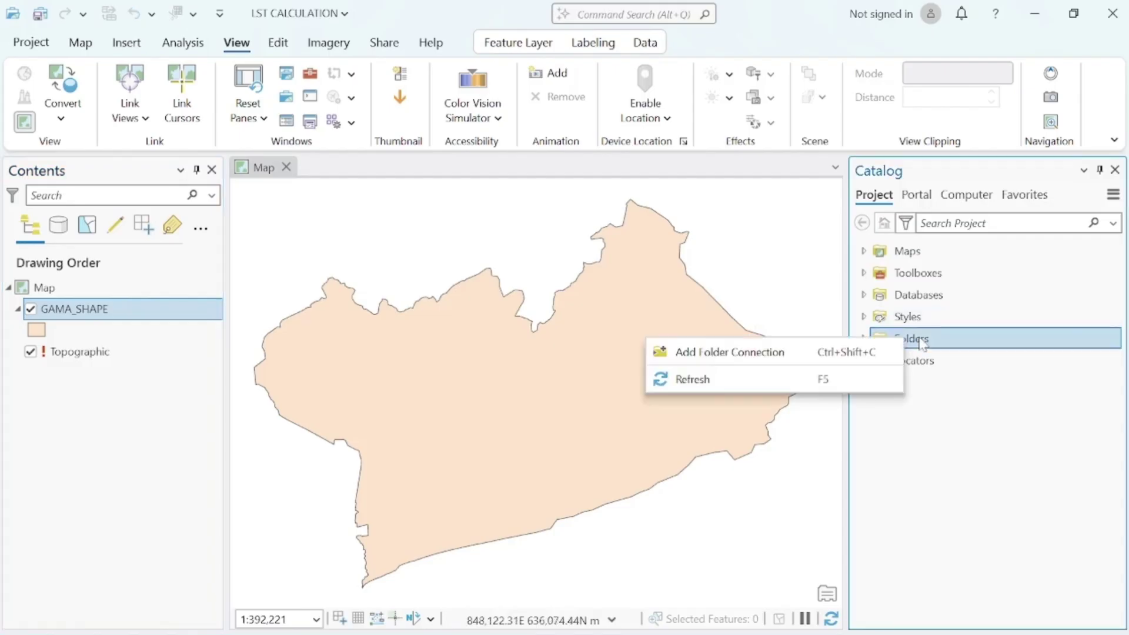
{"action": "left_click", "coordinate": [764, 353]}
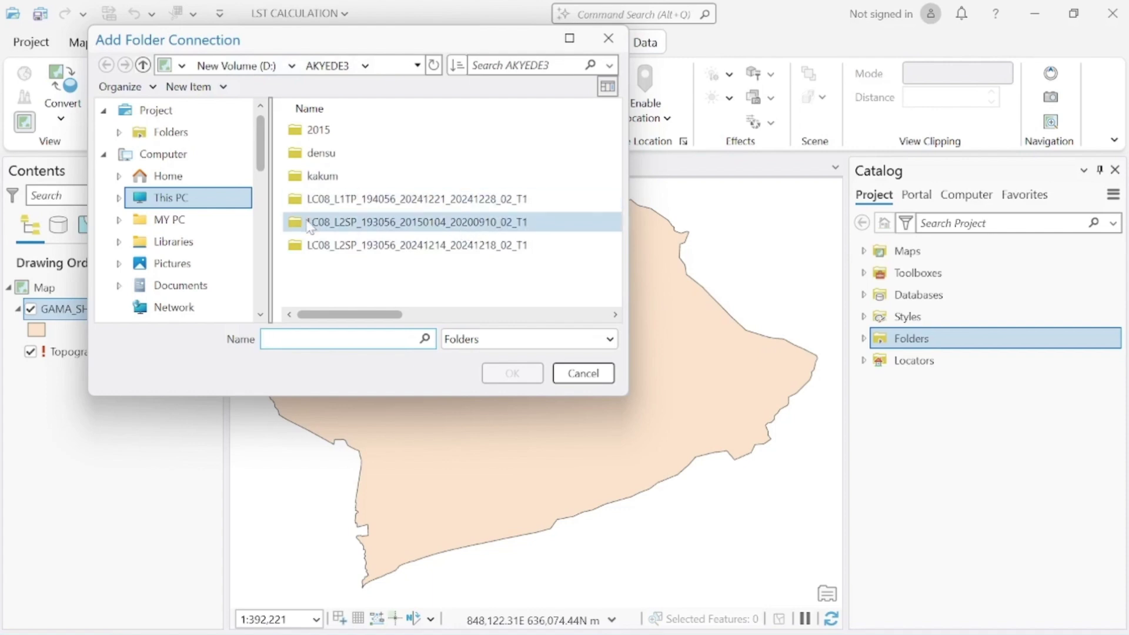
{"action": "left_click", "coordinate": [361, 226]}
{"action": "left_click", "coordinate": [512, 373]}
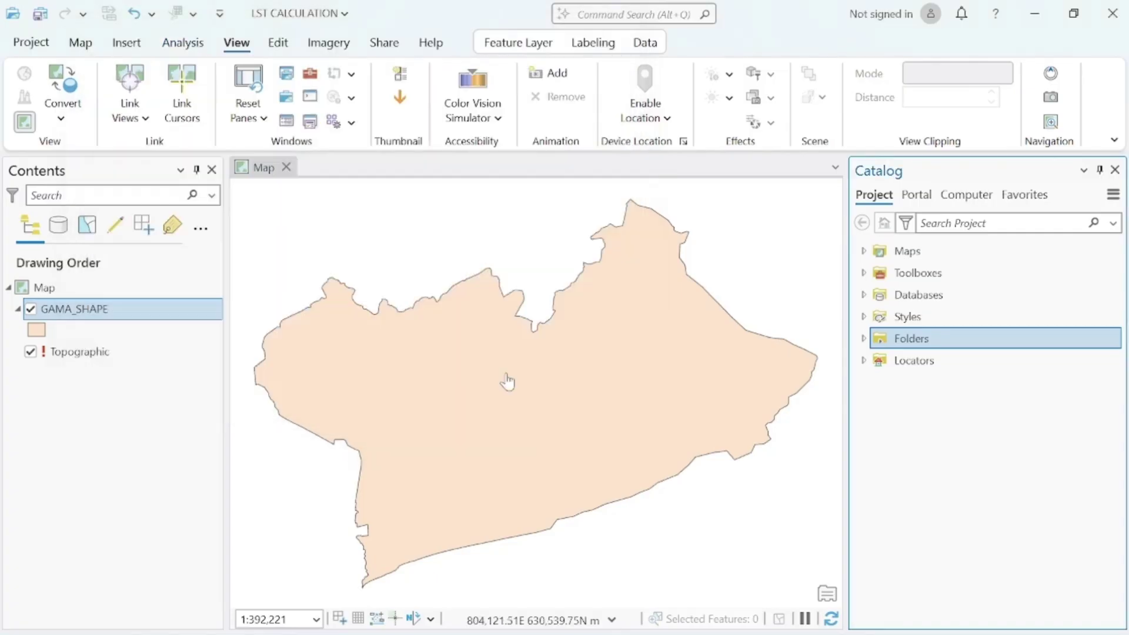
- Add the thermal band raster ending in ST_B10.TIF from the connected Landsat folder to the map, beneath GAMA_SHAPE
{"action": "left_click", "coordinate": [864, 339]}
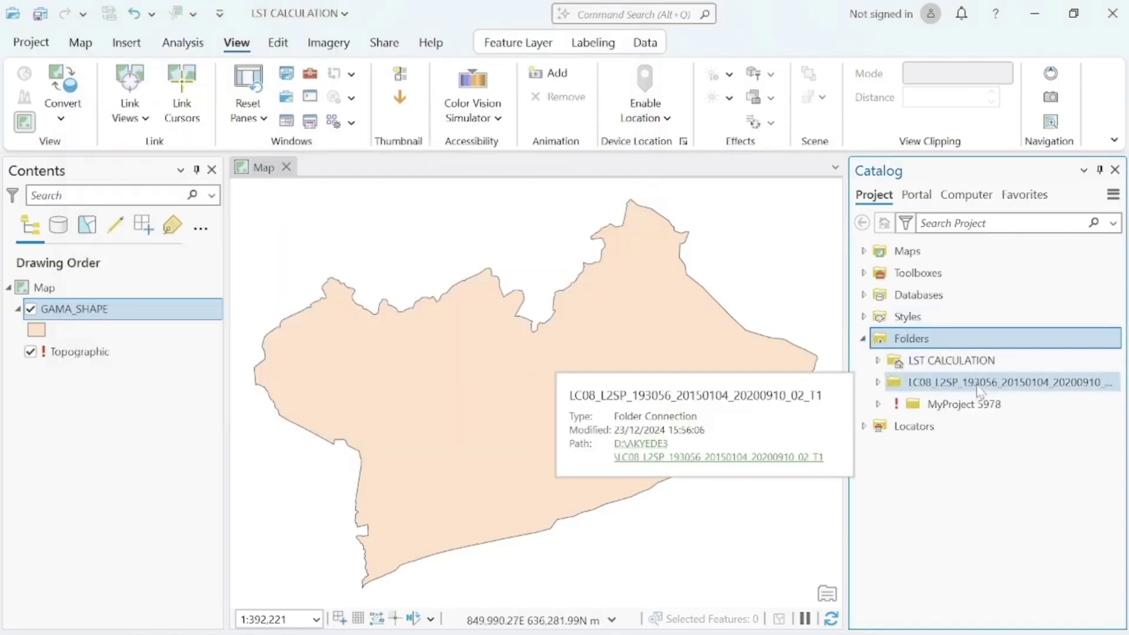
{"action": "left_click", "coordinate": [879, 383]}
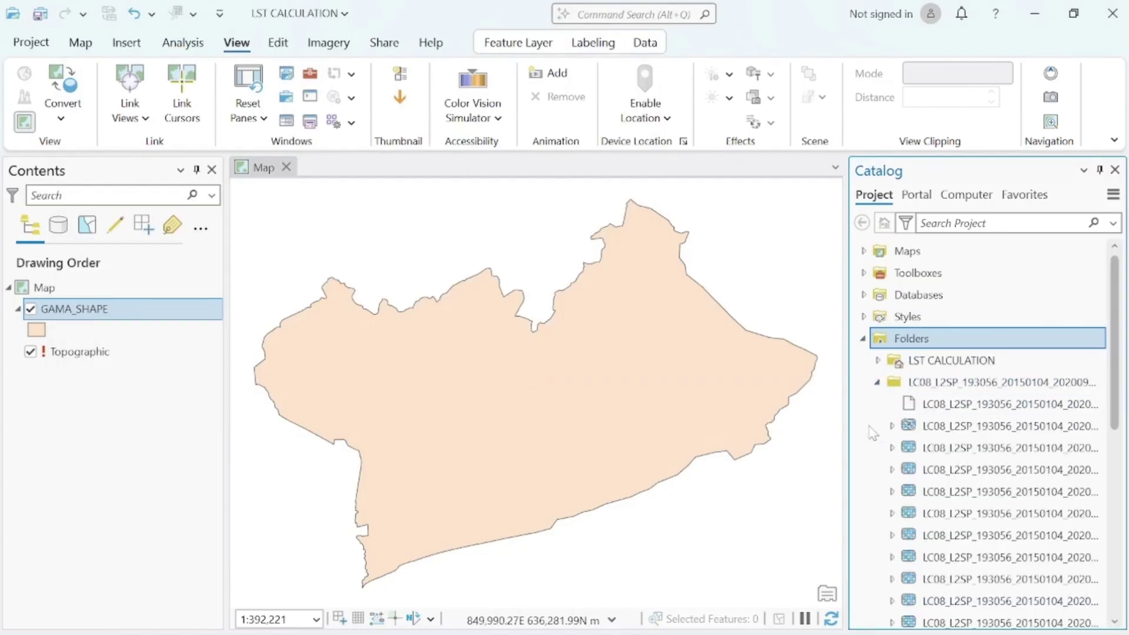
{"action": "left_click_drag", "start_coordinate": [847, 409], "coordinate": [778, 405]}
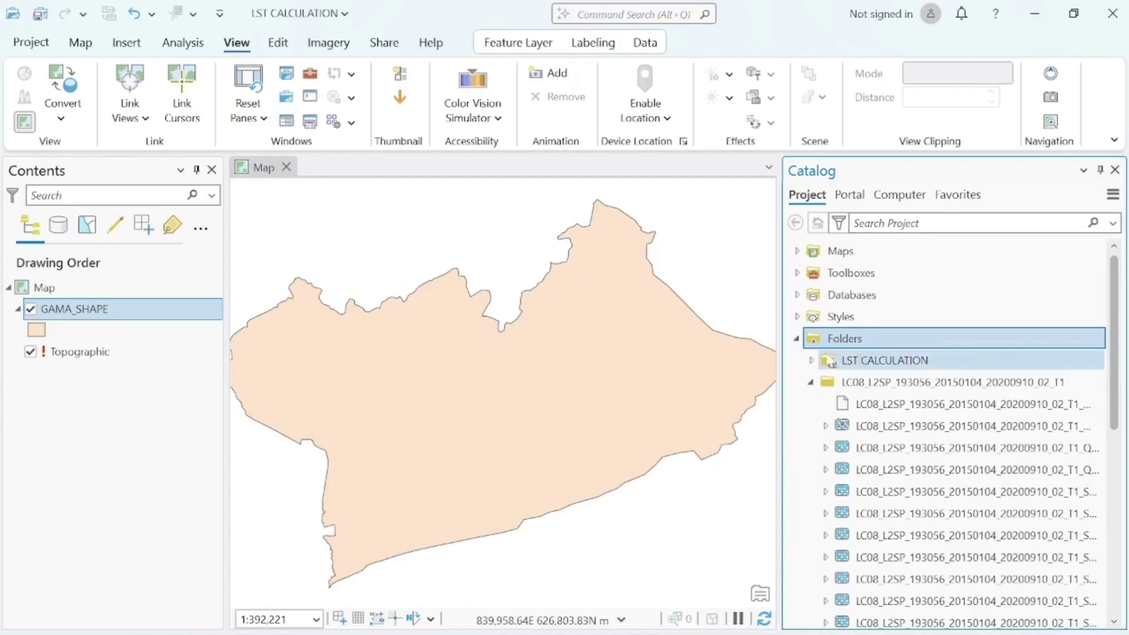
{"action": "mouse_move", "coordinate": [981, 360]}
{"action": "left_click_drag", "start_coordinate": [780, 330], "coordinate": [739, 324]}
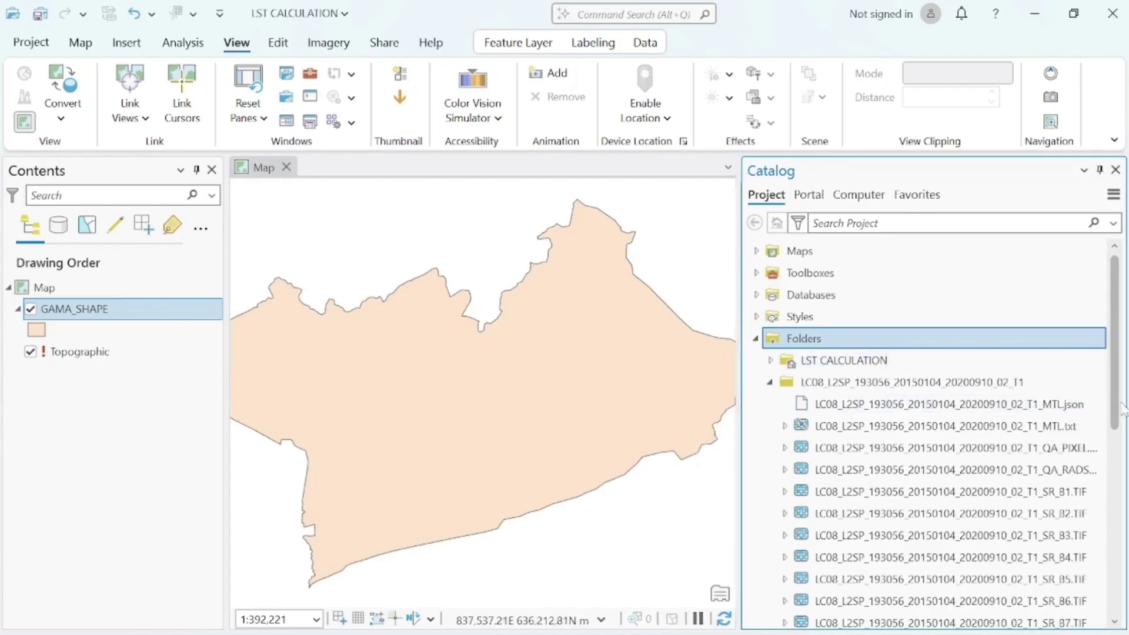
{"action": "left_click_drag", "start_coordinate": [1118, 405], "coordinate": [1109, 536]}
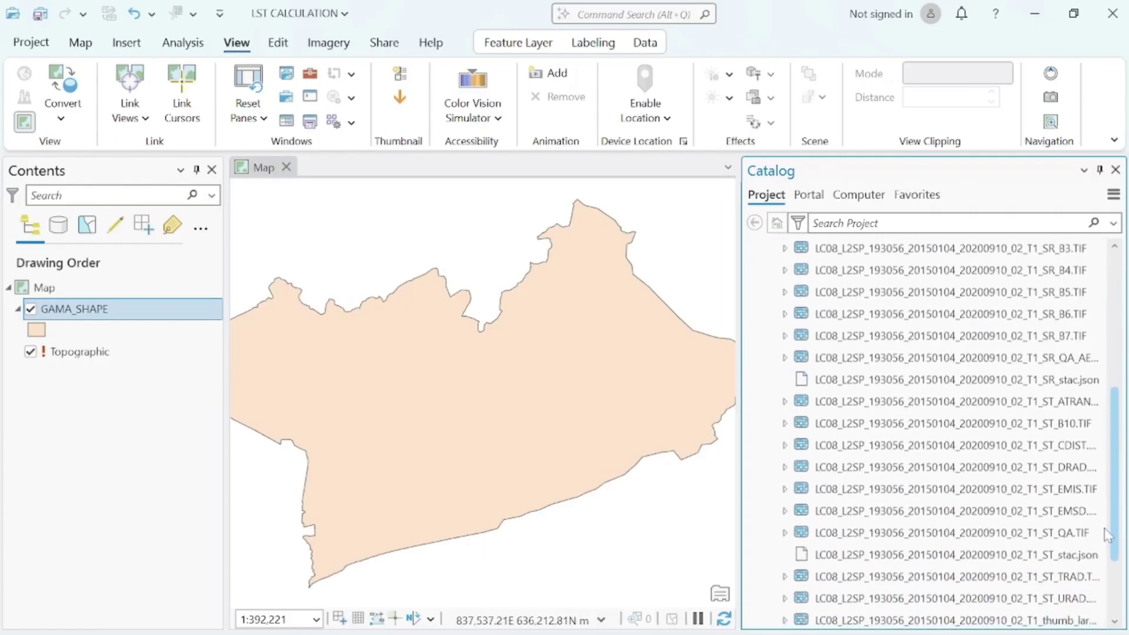
{"action": "left_click", "coordinate": [979, 428]}
{"action": "mouse_move", "coordinate": [979, 428]}
{"action": "left_mouse_down"}
{"action": "mouse_move", "coordinate": [166, 310]}
{"action": "mouse_move", "coordinate": [147, 353]}
{"action": "left_mouse_up"}
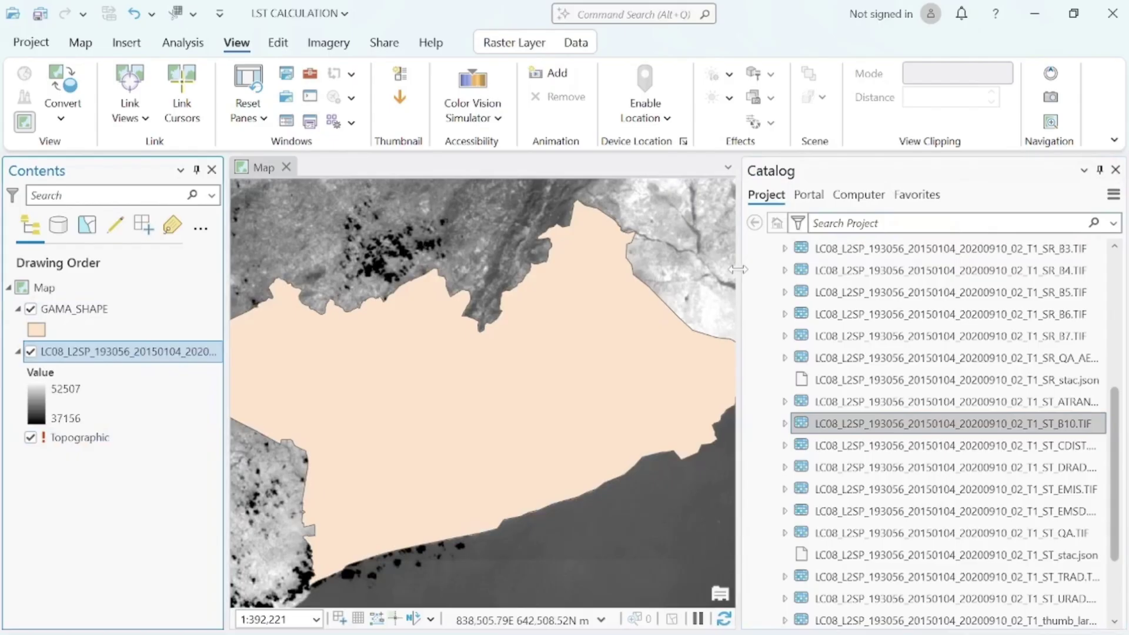
{"action": "left_click_drag", "start_coordinate": [739, 272], "coordinate": [882, 263]}
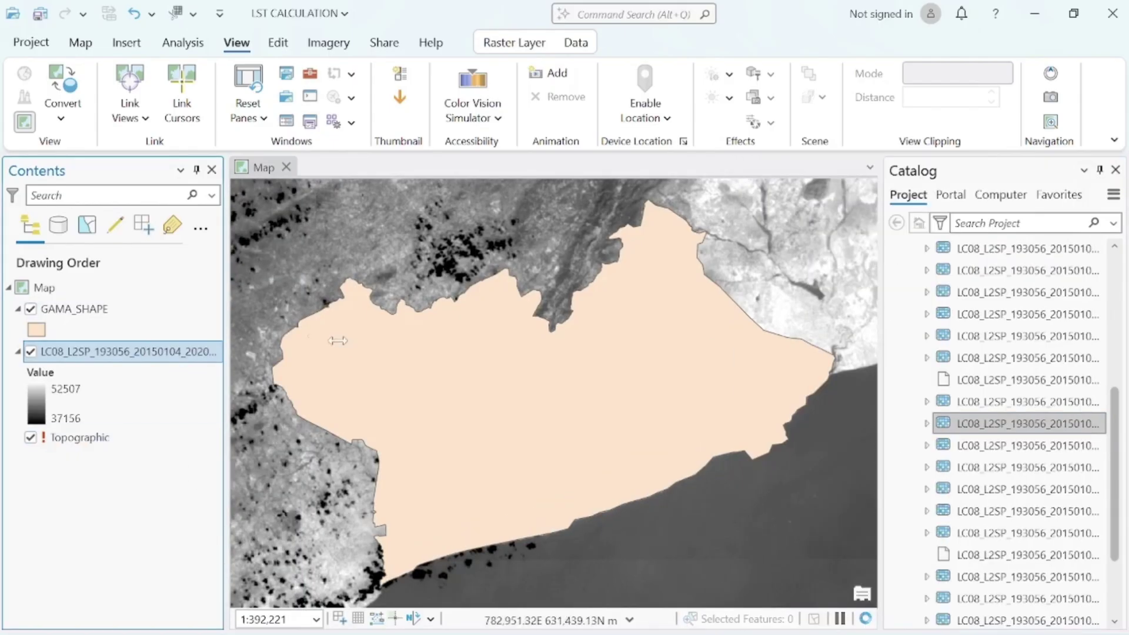
- Zoom the map to the full extent of the thermal raster layer and hide the GAMA_SHAPE layer
{"action": "right_click", "coordinate": [84, 356]}
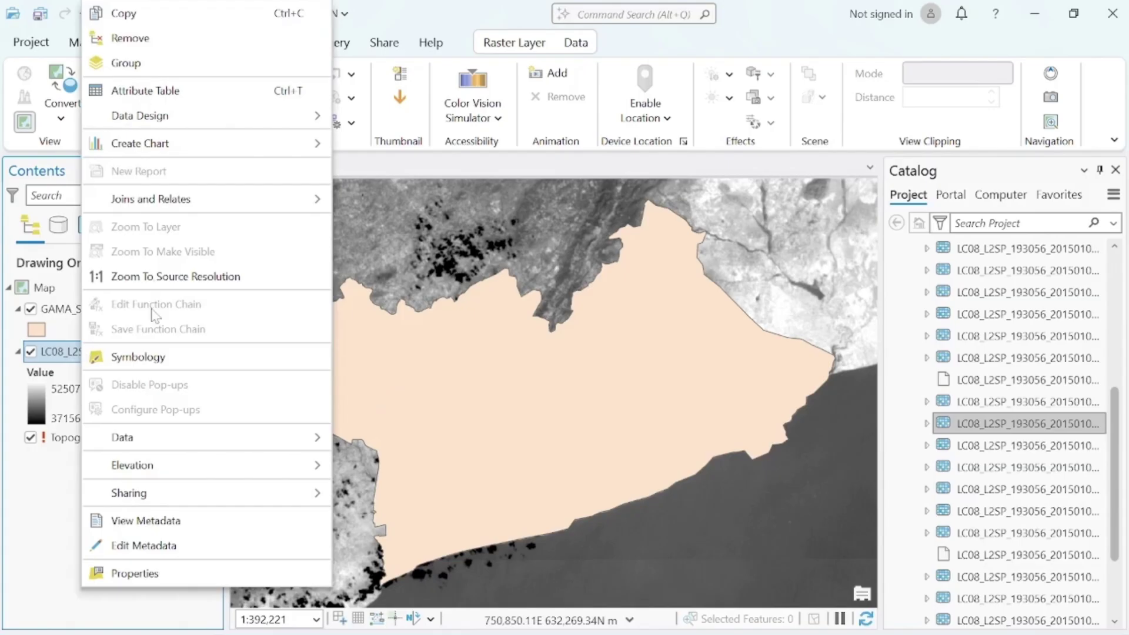
{"action": "left_click", "coordinate": [152, 230]}
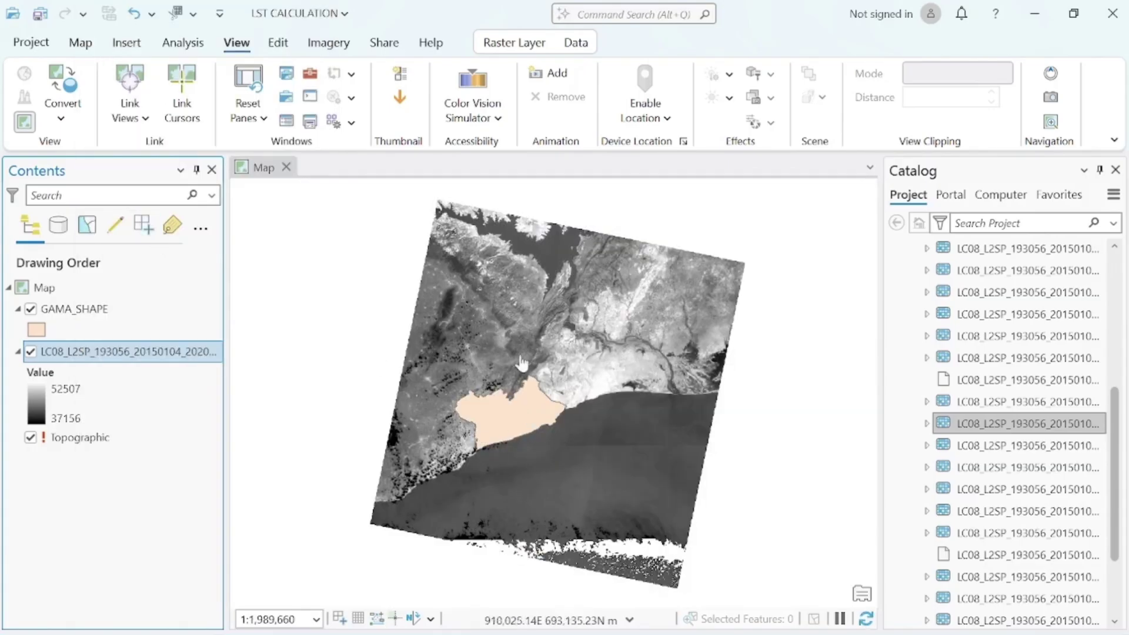
{"action": "left_click", "coordinate": [32, 310]}
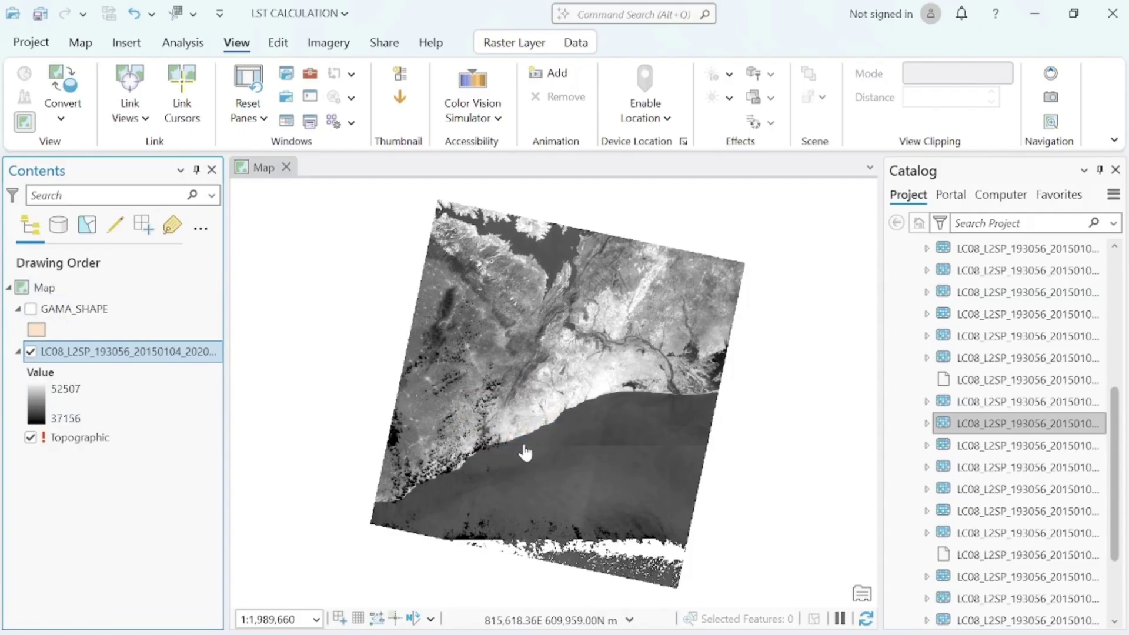
- Rename the Landsat thermal raster layer as B10
{"action": "left_click", "coordinate": [149, 351]}
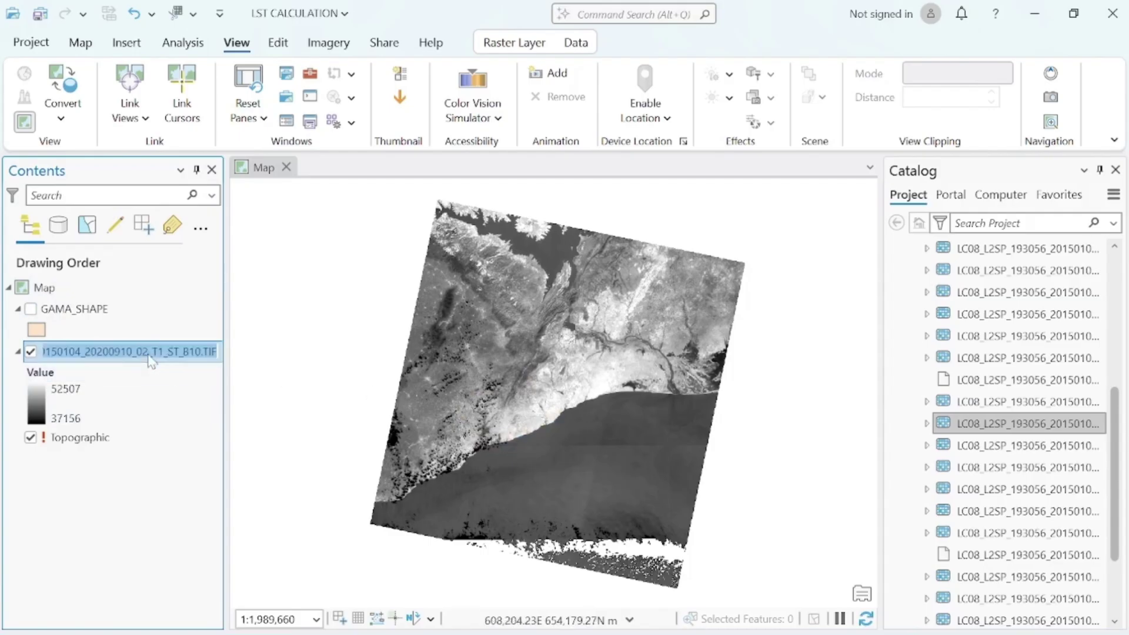
{"action": "type", "text": "B10"}
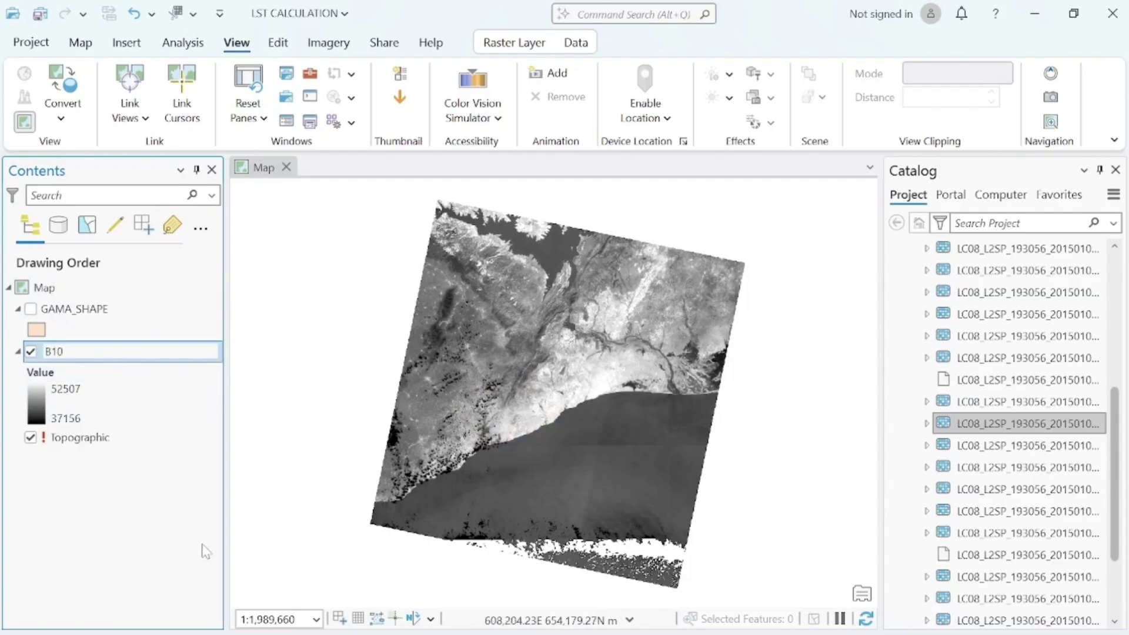
{"action": "key", "text": "Return"}
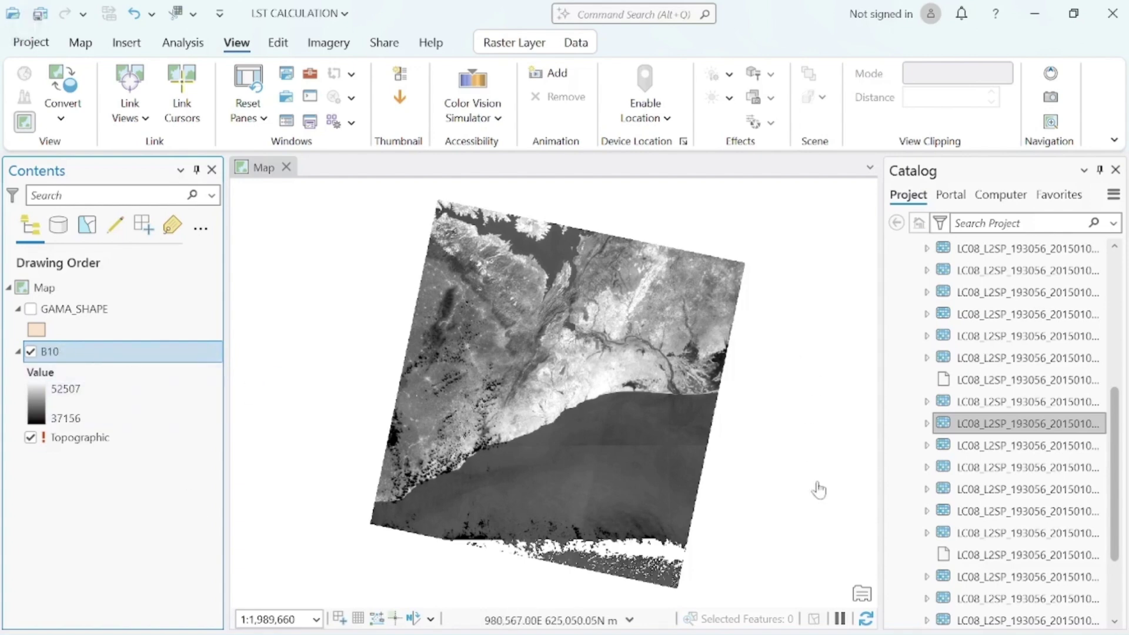
- Switch to WPS Office and review LST.docx_steps.docx for the band table, the LST formulas and the constants, then return to the map project
{"action": "mouse_move", "coordinate": [817, 614]}
{"action": "left_click", "coordinate": [734, 616]}
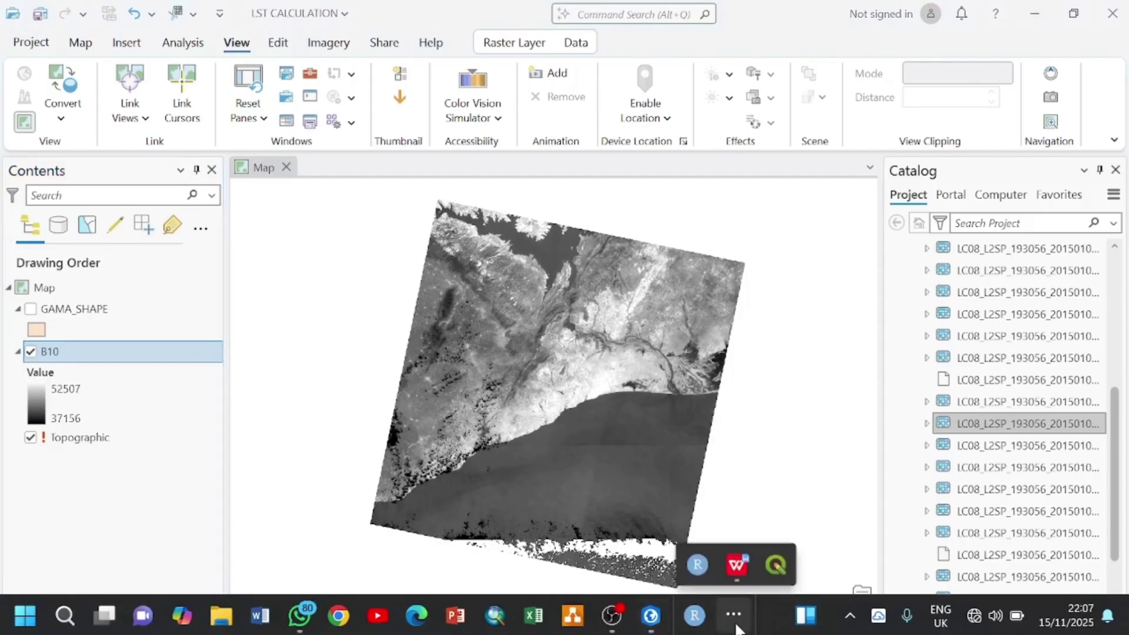
{"action": "left_click", "coordinate": [737, 561]}
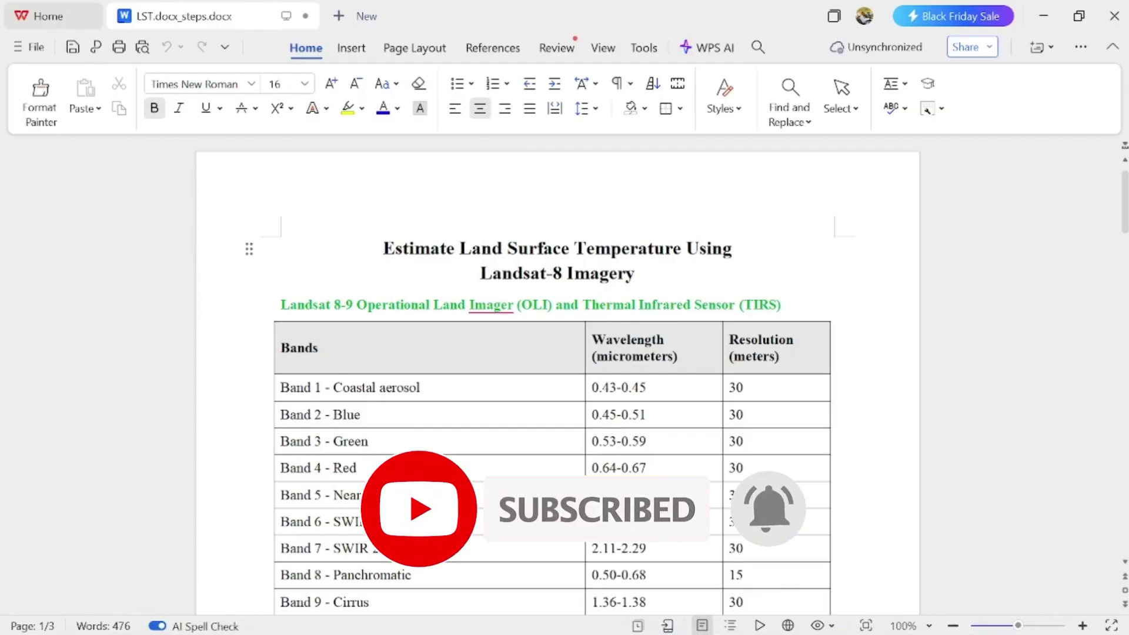
{"action": "scroll", "coordinate": [251, 318], "scroll_direction": "down", "scroll_amount": 3}
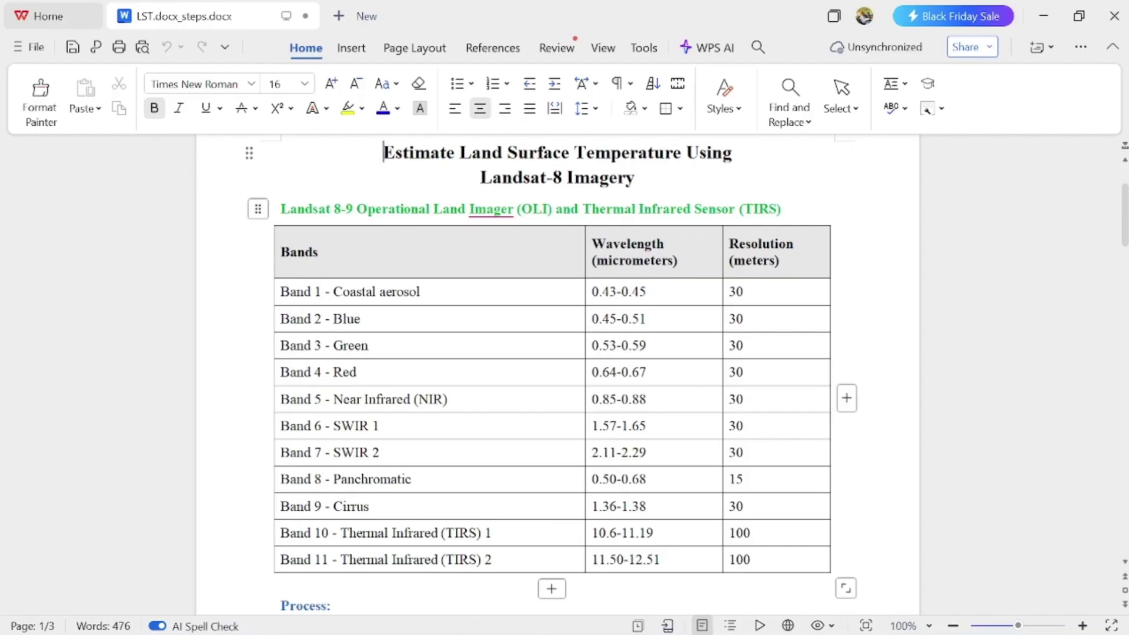
{"action": "scroll", "coordinate": [553, 353], "scroll_direction": "down", "scroll_amount": 10}
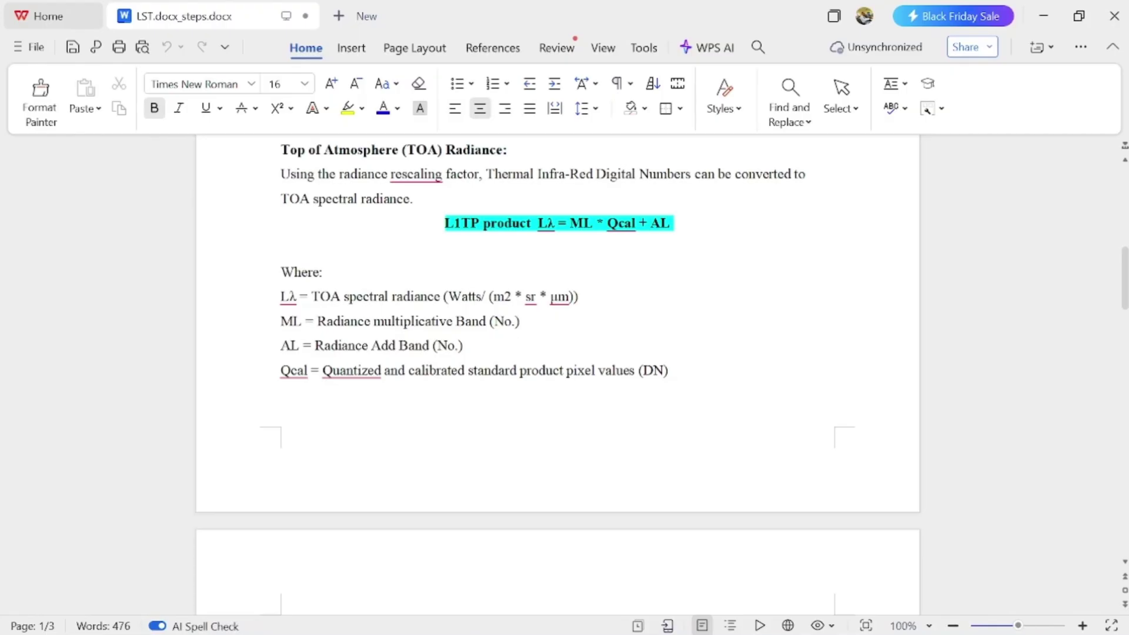
{"action": "scroll", "coordinate": [557, 377], "scroll_direction": "down", "scroll_amount": 8}
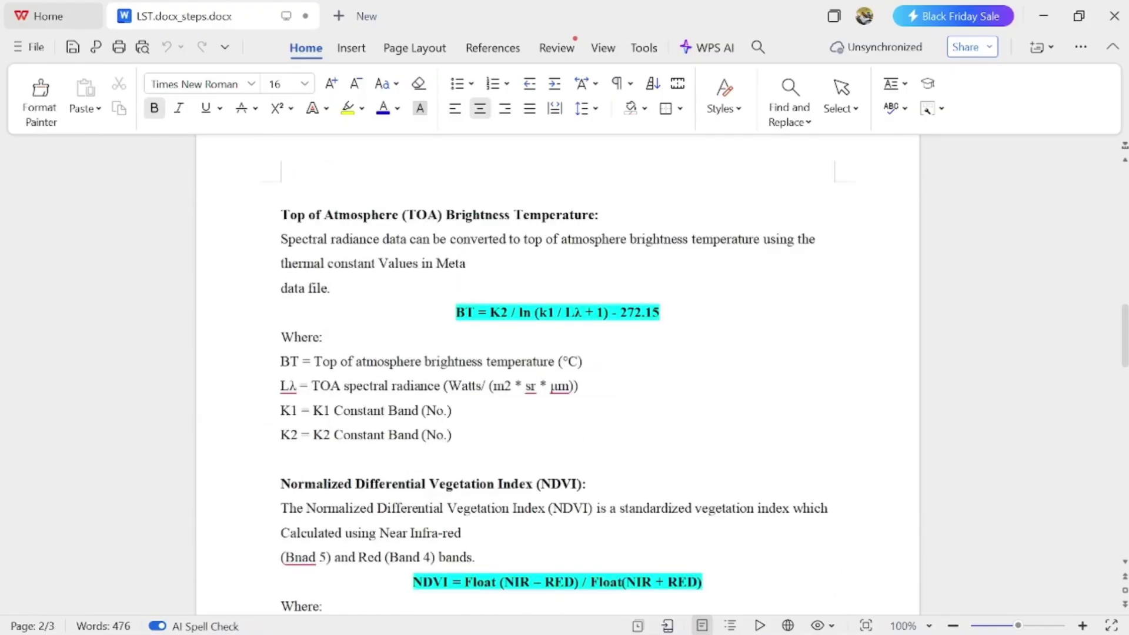
{"action": "scroll", "coordinate": [557, 377], "scroll_direction": "down", "scroll_amount": 7}
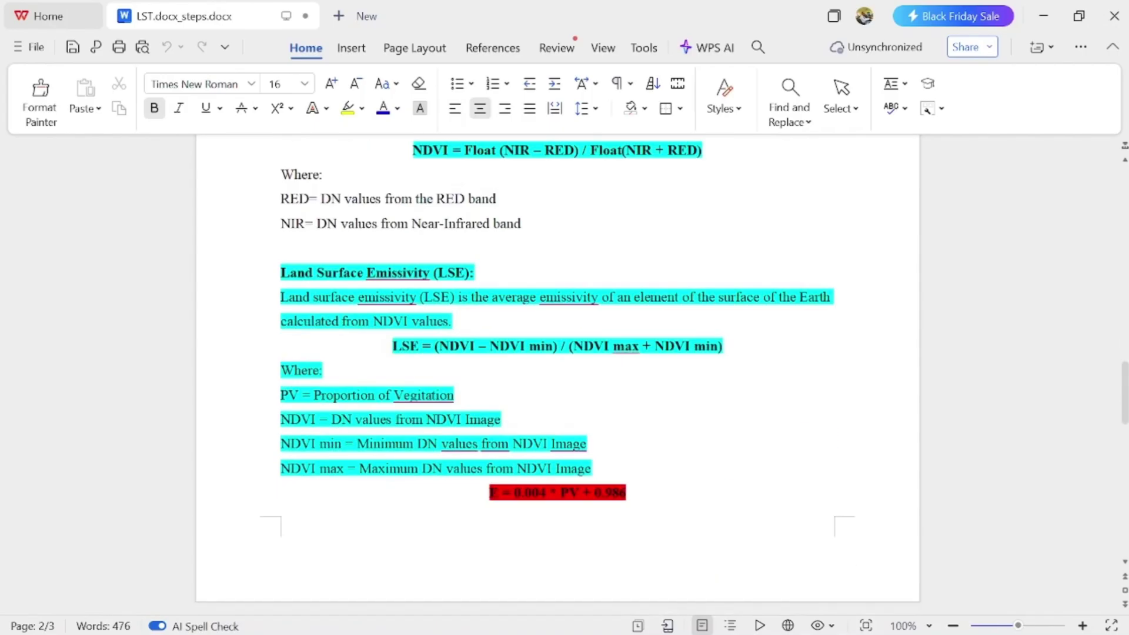
{"action": "scroll", "coordinate": [557, 377], "scroll_direction": "down", "scroll_amount": 2}
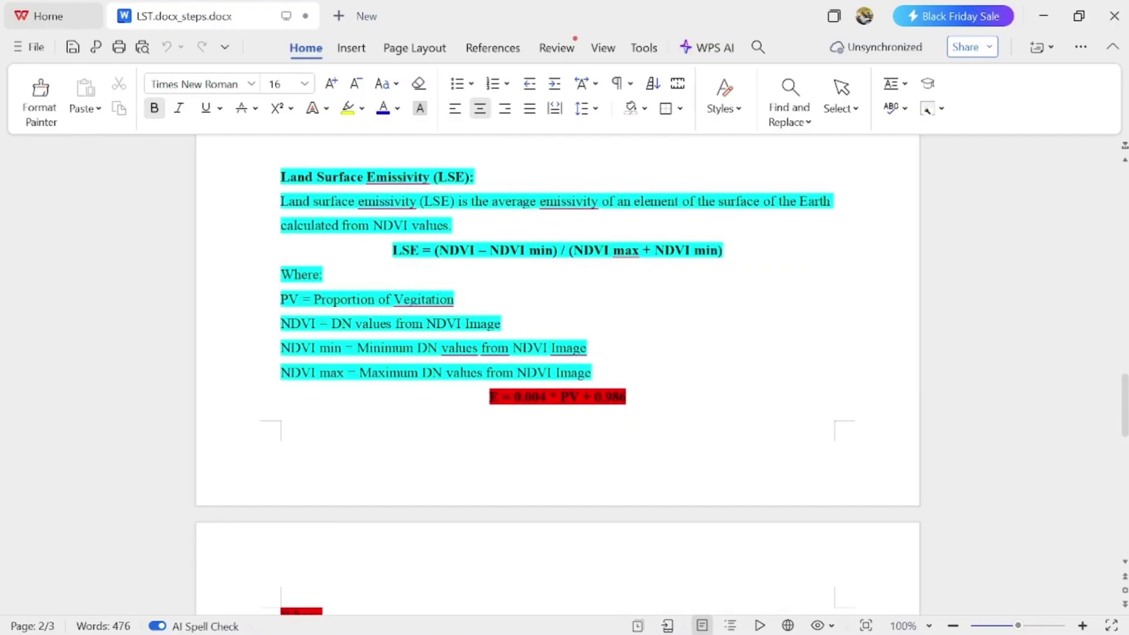
{"action": "scroll", "coordinate": [558, 377], "scroll_direction": "down", "scroll_amount": 4}
{"action": "scroll", "coordinate": [557, 377], "scroll_direction": "down", "scroll_amount": 5}
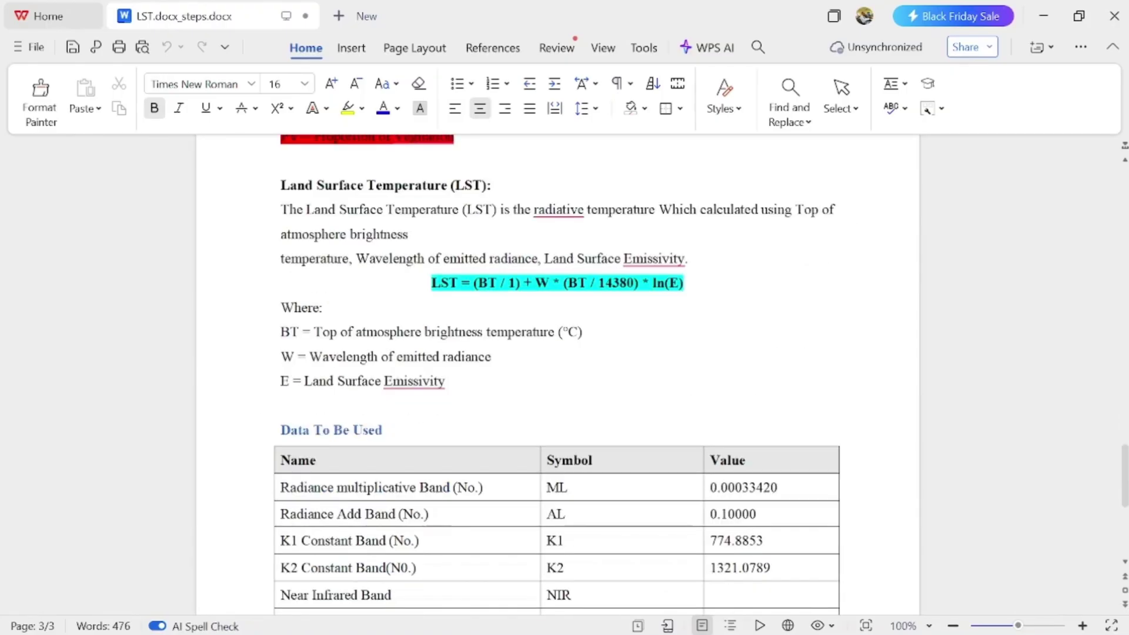
{"action": "scroll", "coordinate": [557, 376], "scroll_direction": "down", "scroll_amount": 5}
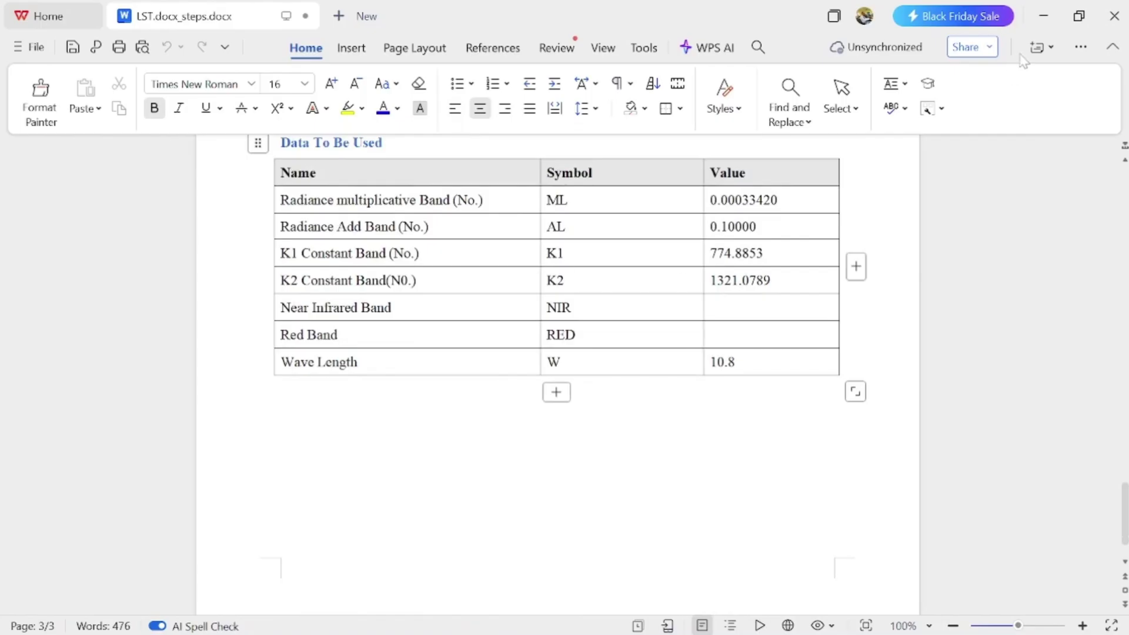
{"action": "left_click", "coordinate": [1044, 16]}
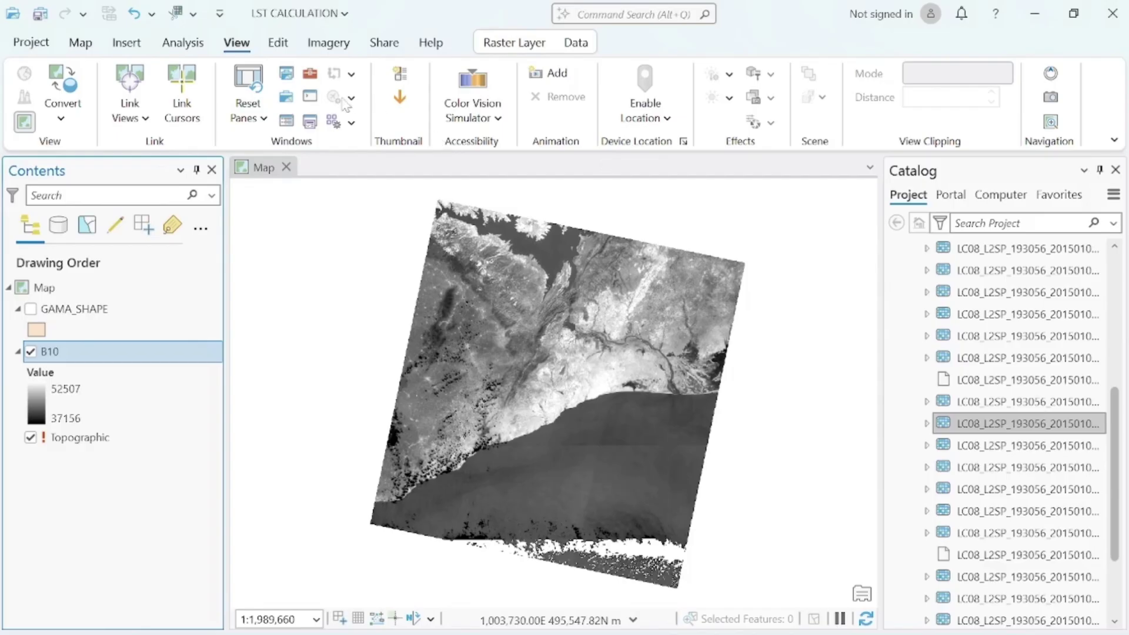
- Search the geoprocessing tools for "RASTER CAL" and open the Spatial Analyst version of Raster Calculator
{"action": "left_click", "coordinate": [311, 75]}
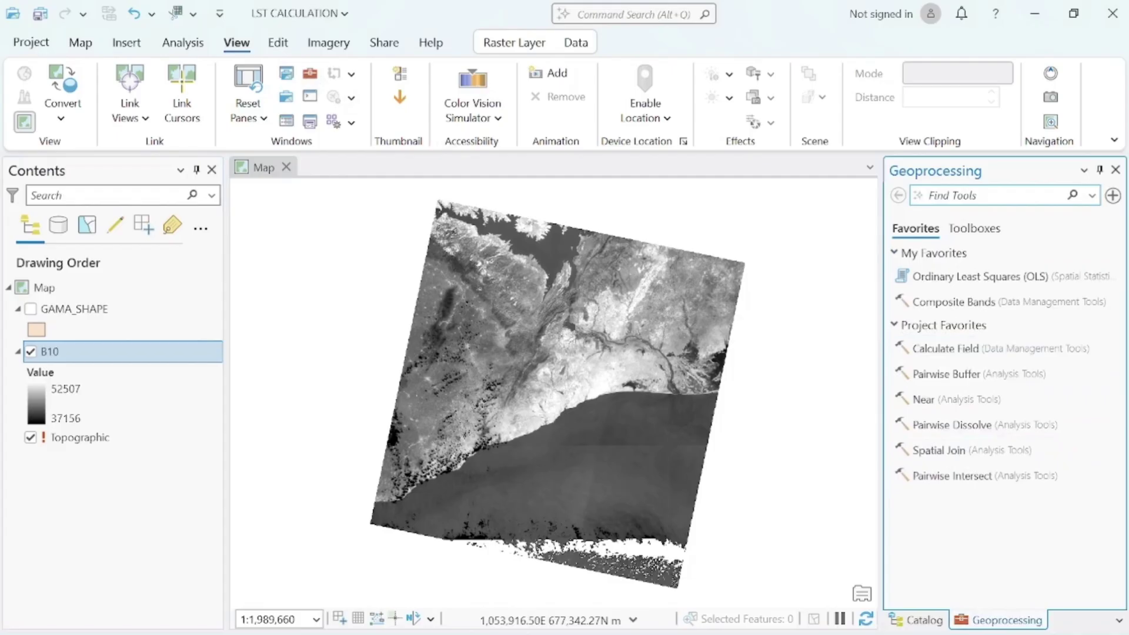
{"action": "type", "text": "RAS"}
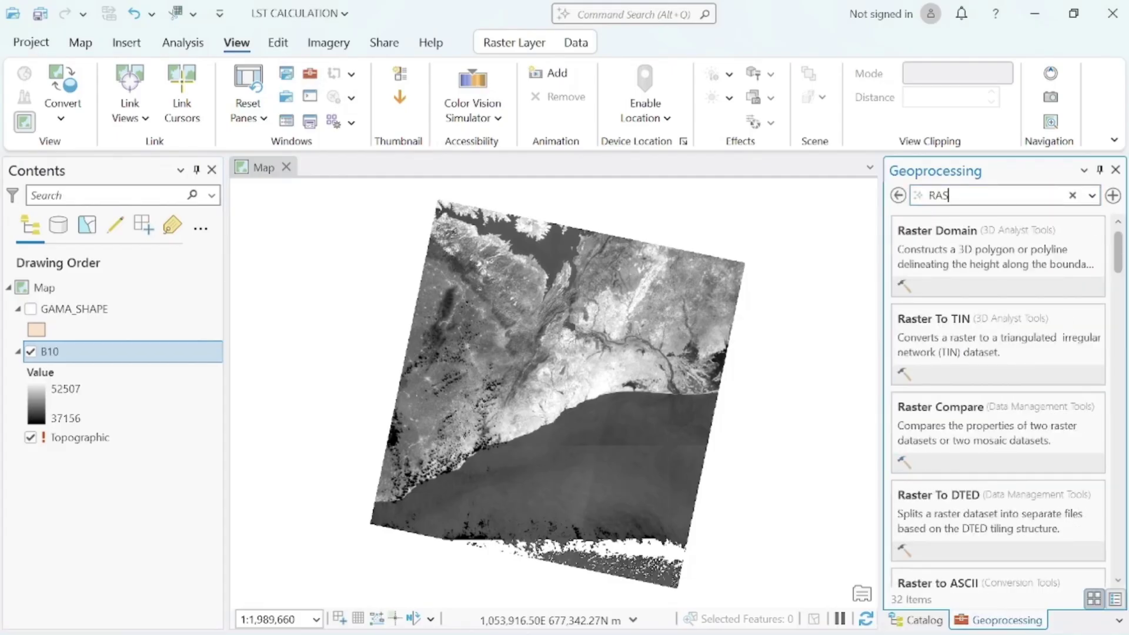
{"action": "type", "text": "TER CAL"}
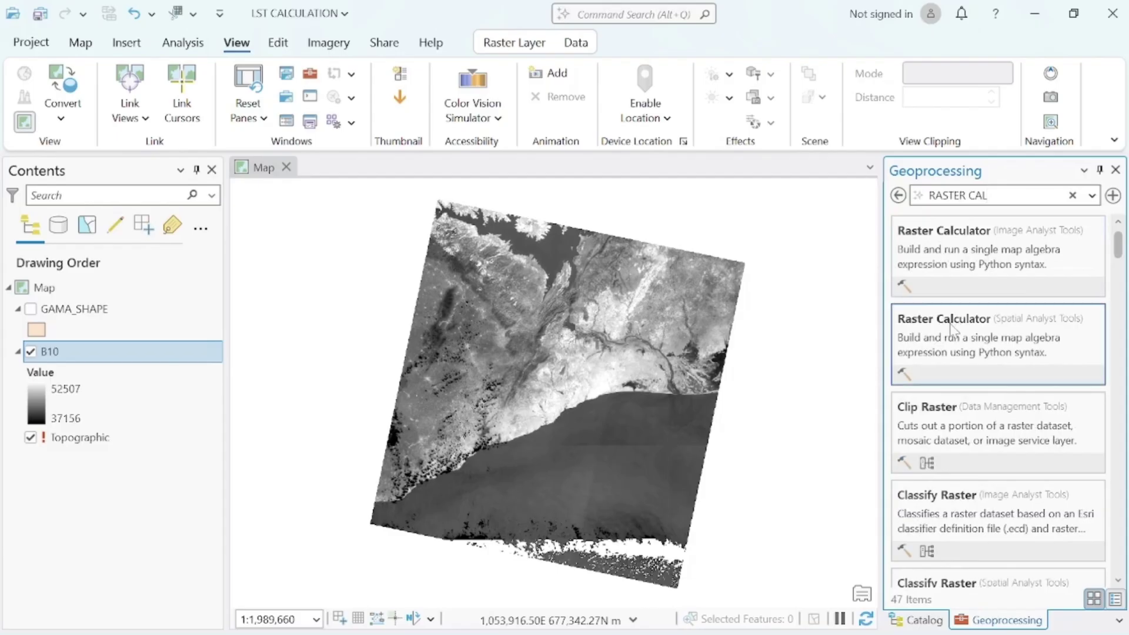
{"action": "left_click", "coordinate": [951, 330]}
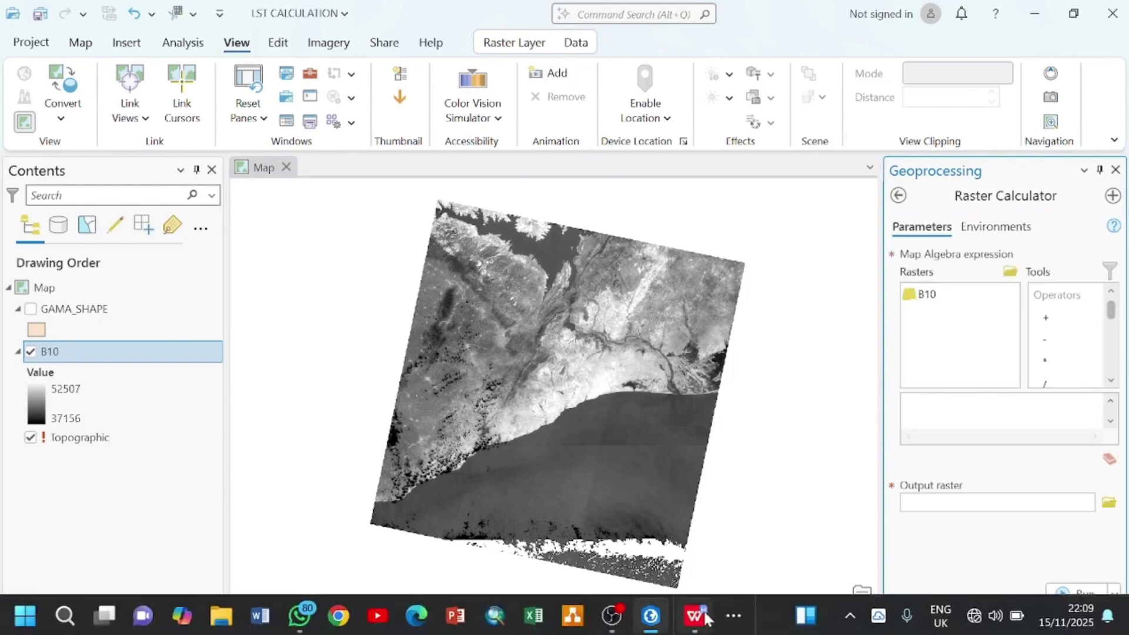
- Switch to File Explorer and open the MTL metadata text file in D:\AKYEDE3\LC08_L2SP_193056_20150104_20200910_02_T1 at the radiance rescaling values
{"action": "left_click", "coordinate": [734, 615]}
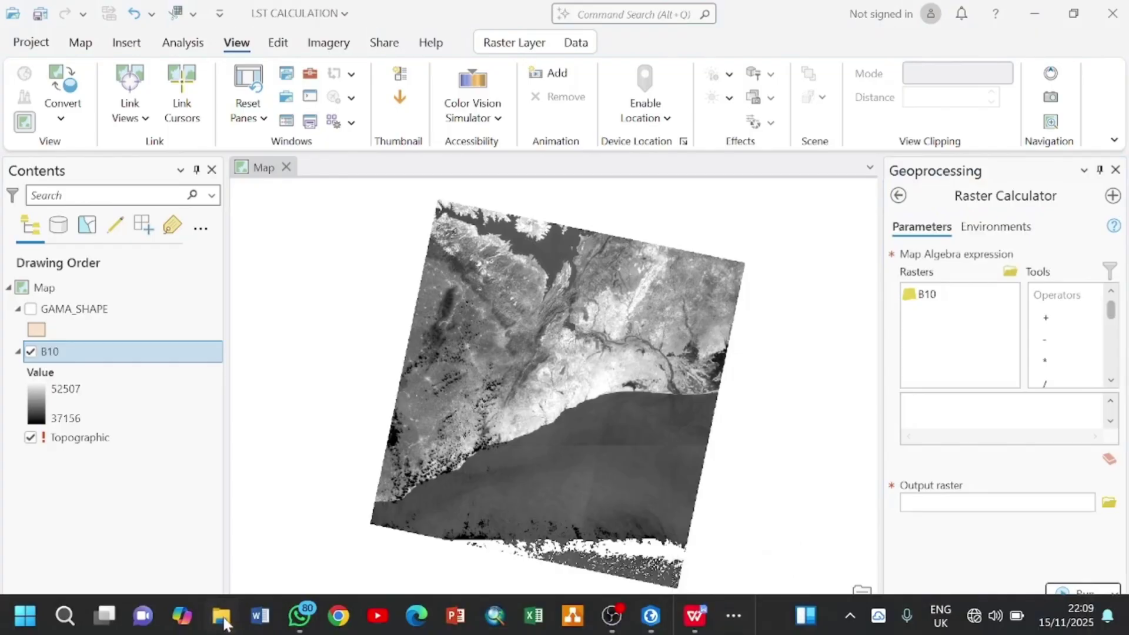
{"action": "left_click", "coordinate": [222, 618]}
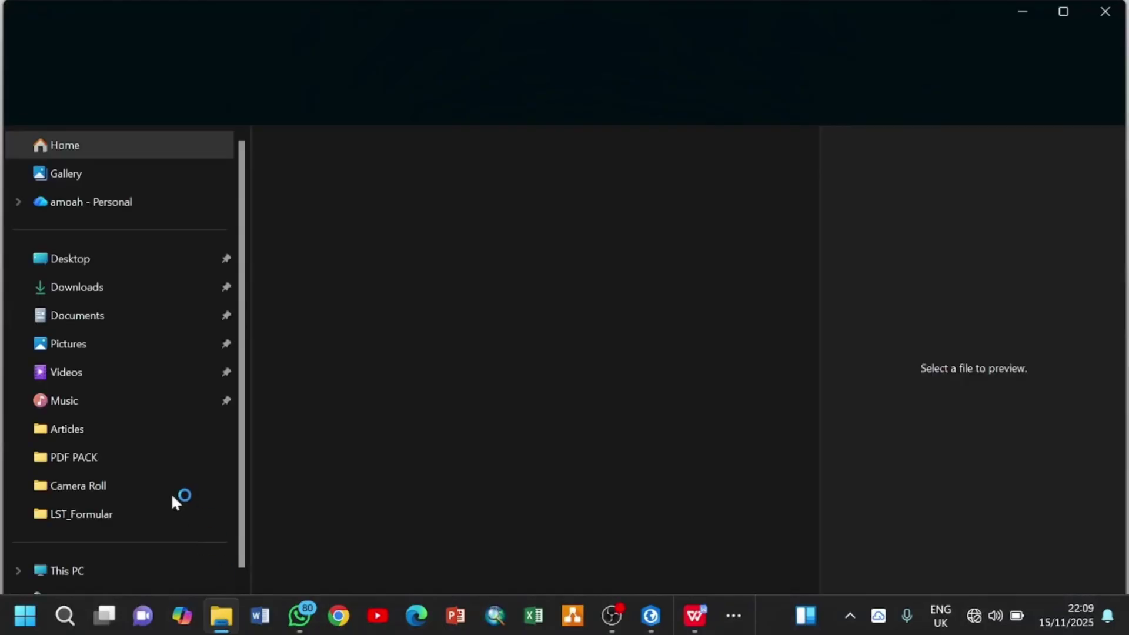
{"action": "scroll", "coordinate": [155, 541], "scroll_direction": "down", "scroll_amount": 2}
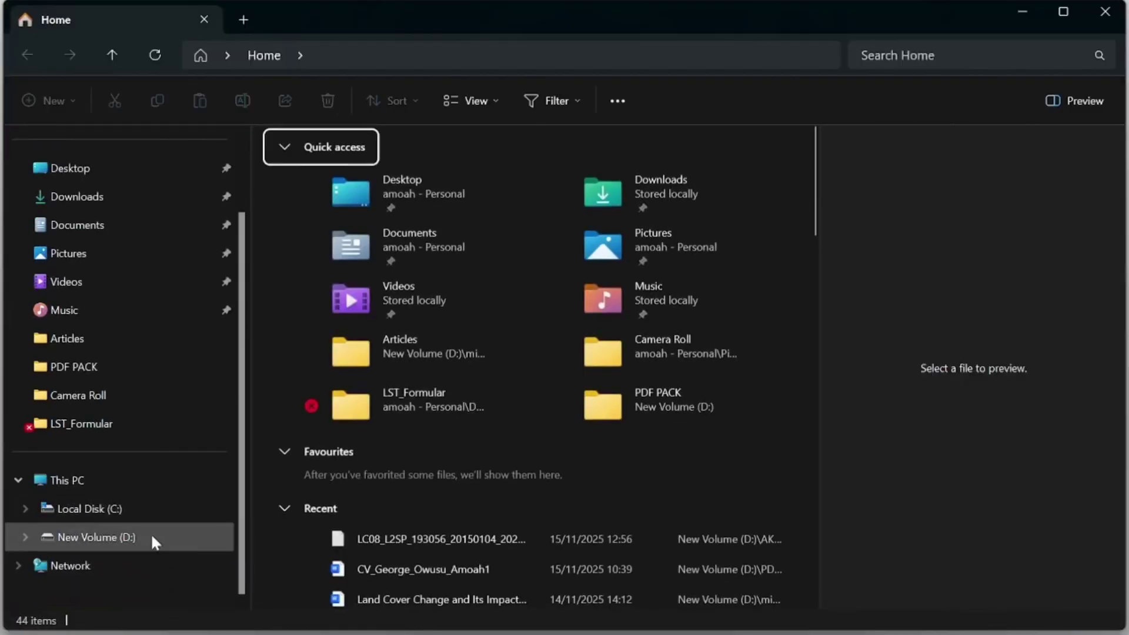
{"action": "left_click", "coordinate": [152, 536]}
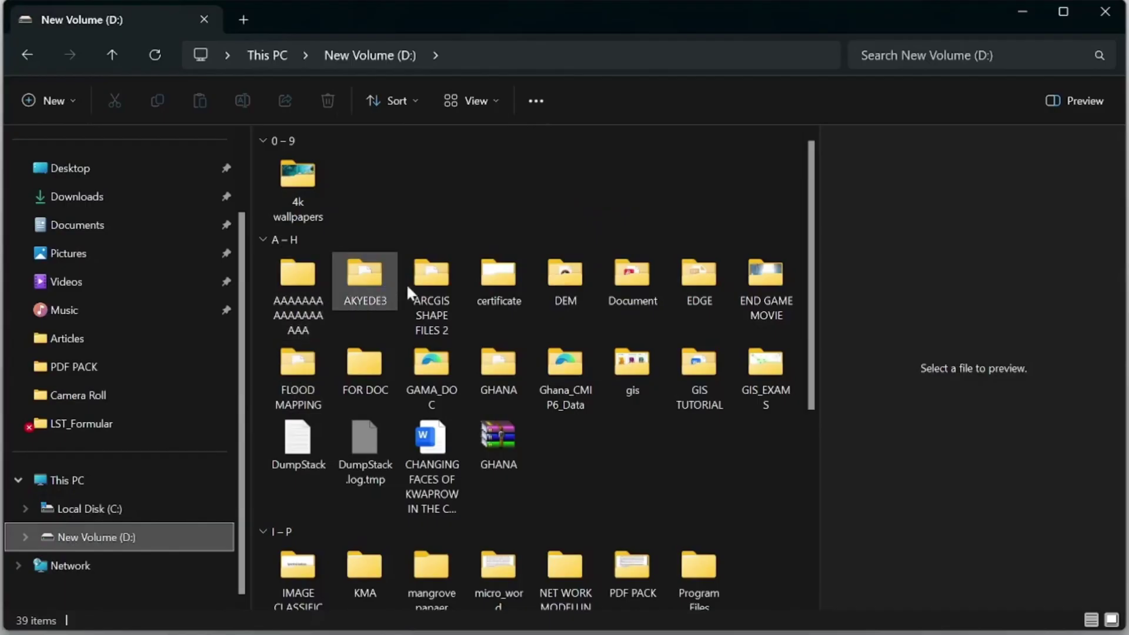
{"action": "double_click", "coordinate": [386, 278]}
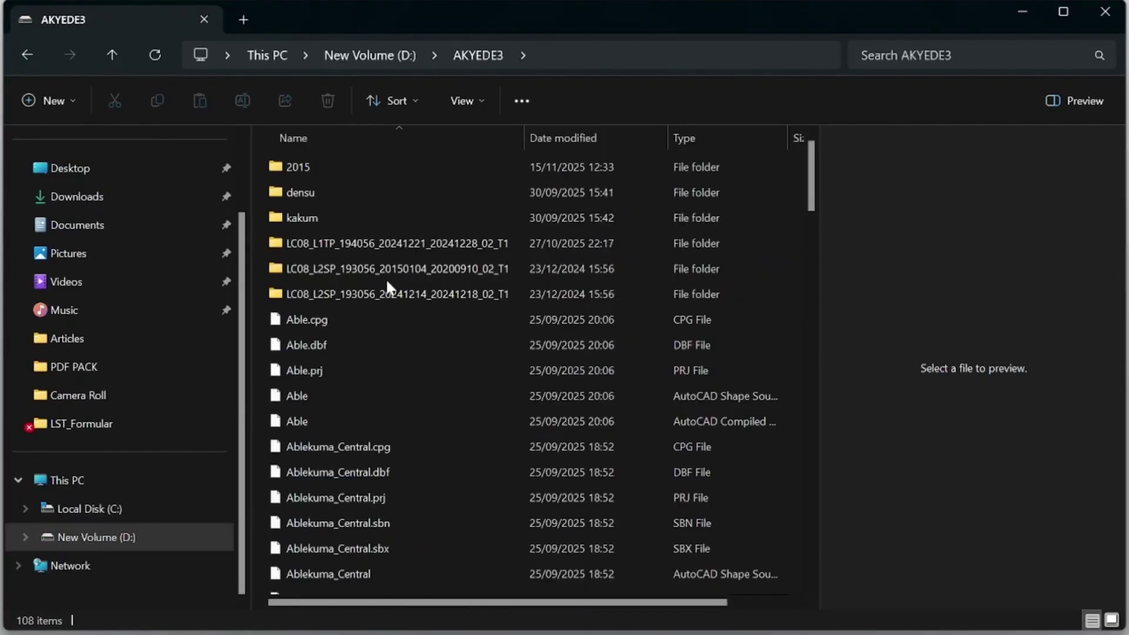
{"action": "double_click", "coordinate": [371, 268]}
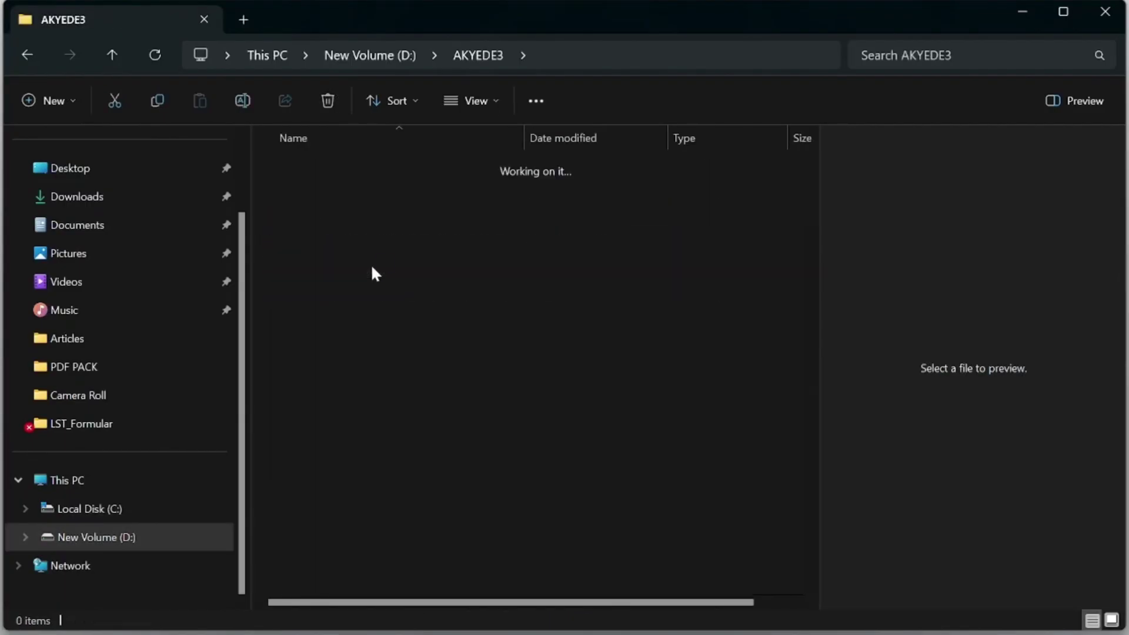
{"action": "left_click", "coordinate": [516, 194]}
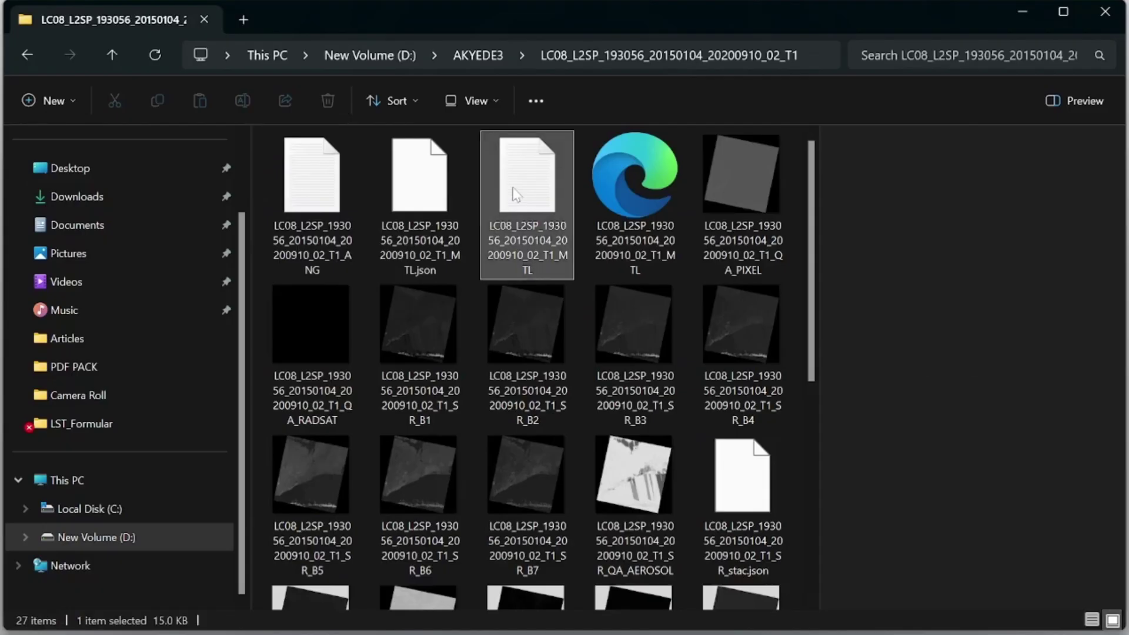
{"action": "double_click", "coordinate": [516, 194]}
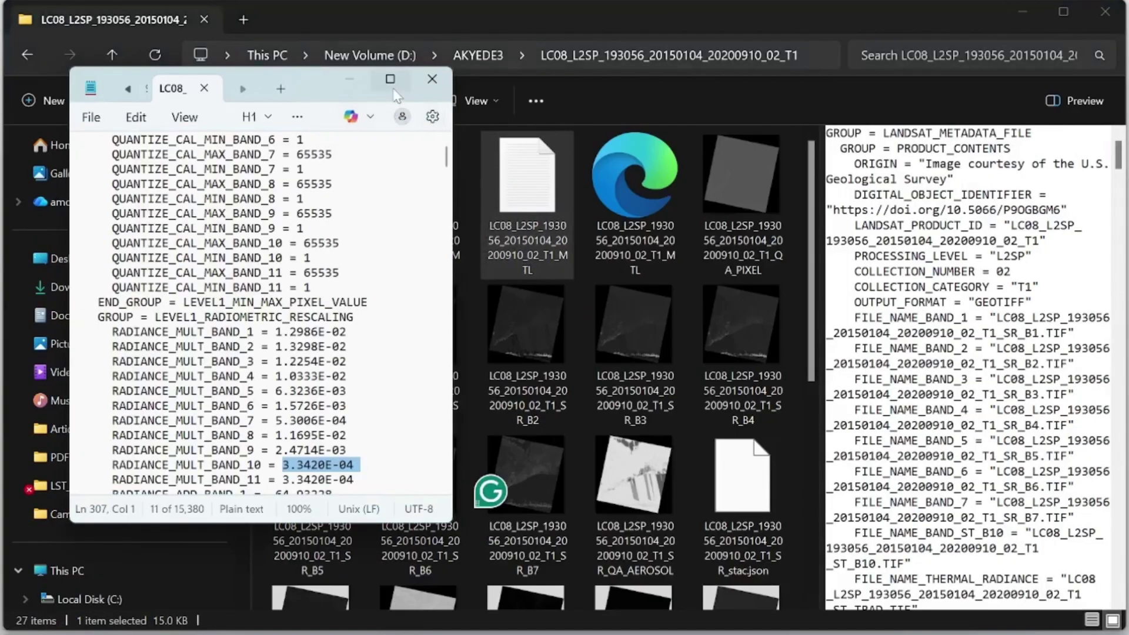
{"action": "scroll", "coordinate": [259, 312], "scroll_direction": "down", "scroll_amount": 2}
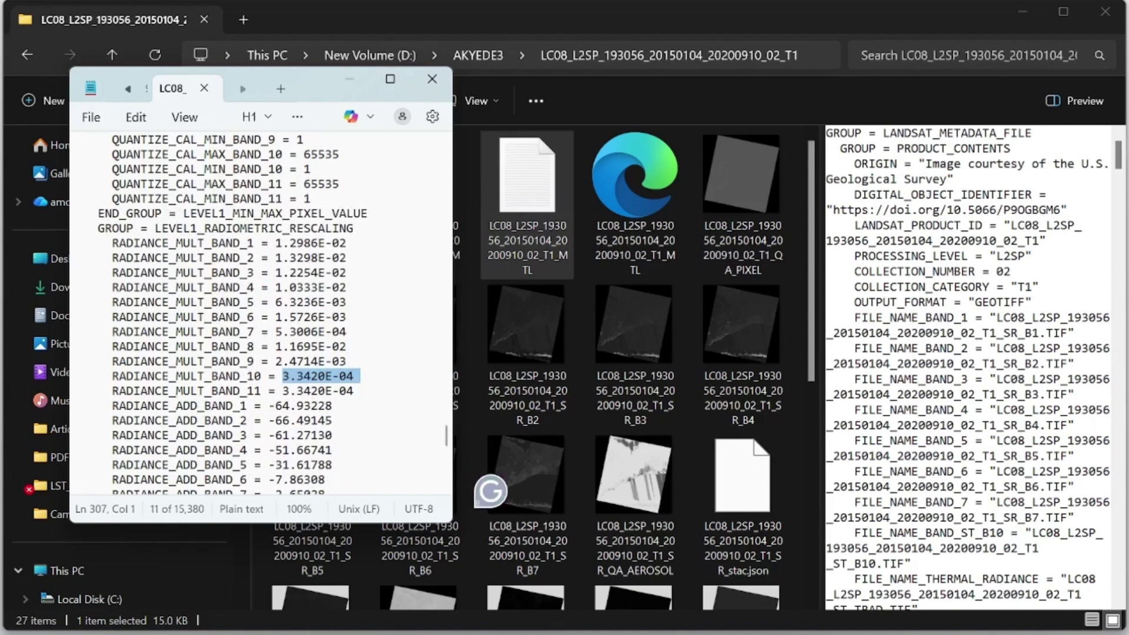
- Switch to WPS Office to review the TOA radiance formula in LST.docx_steps.docx, then return to the band 10 radiance values in the metadata
{"action": "mouse_move", "coordinate": [706, 623]}
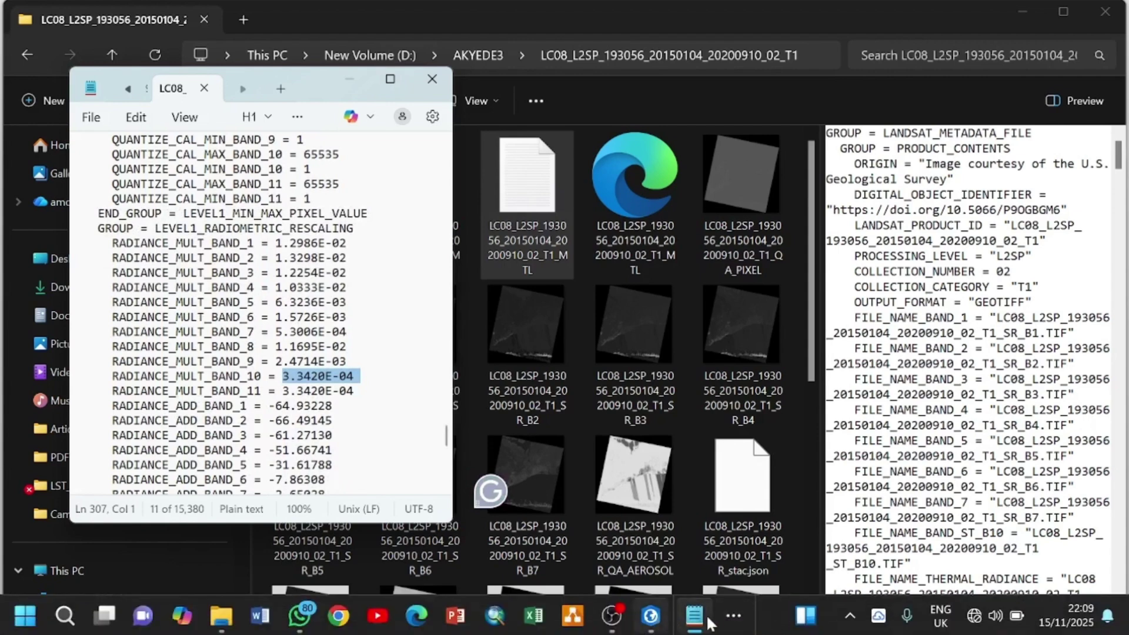
{"action": "left_click", "coordinate": [734, 616]}
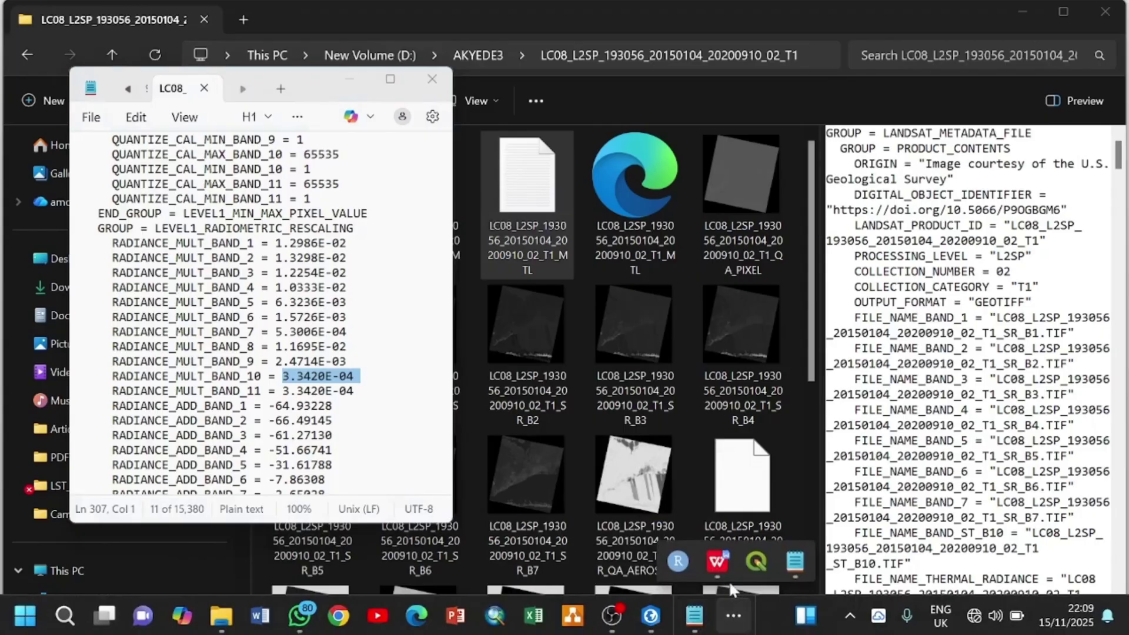
{"action": "left_click", "coordinate": [717, 562]}
{"action": "scroll", "coordinate": [559, 376], "scroll_direction": "up", "scroll_amount": 15}
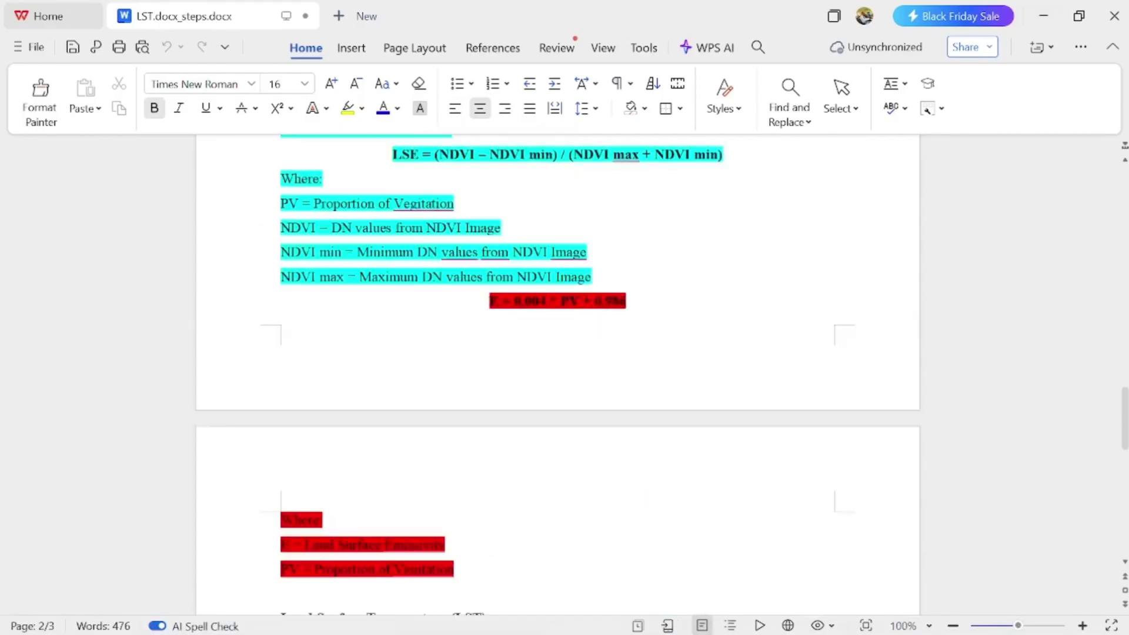
{"action": "scroll", "coordinate": [559, 377], "scroll_direction": "up", "scroll_amount": 10}
{"action": "scroll", "coordinate": [559, 376], "scroll_direction": "down", "scroll_amount": 5}
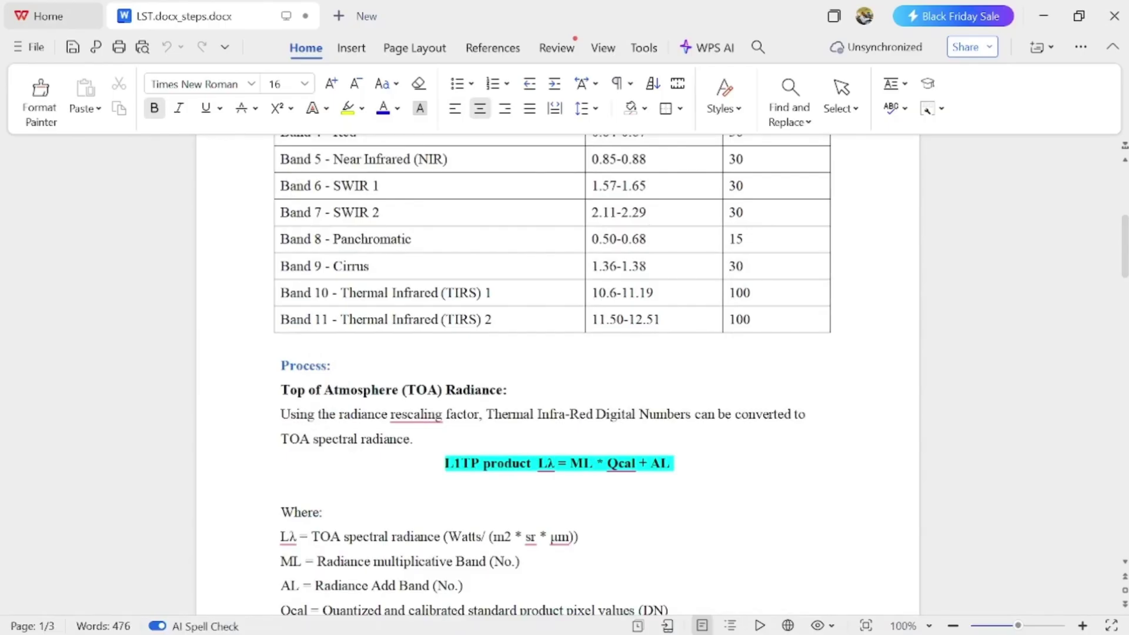
{"action": "left_click", "coordinate": [1043, 9]}
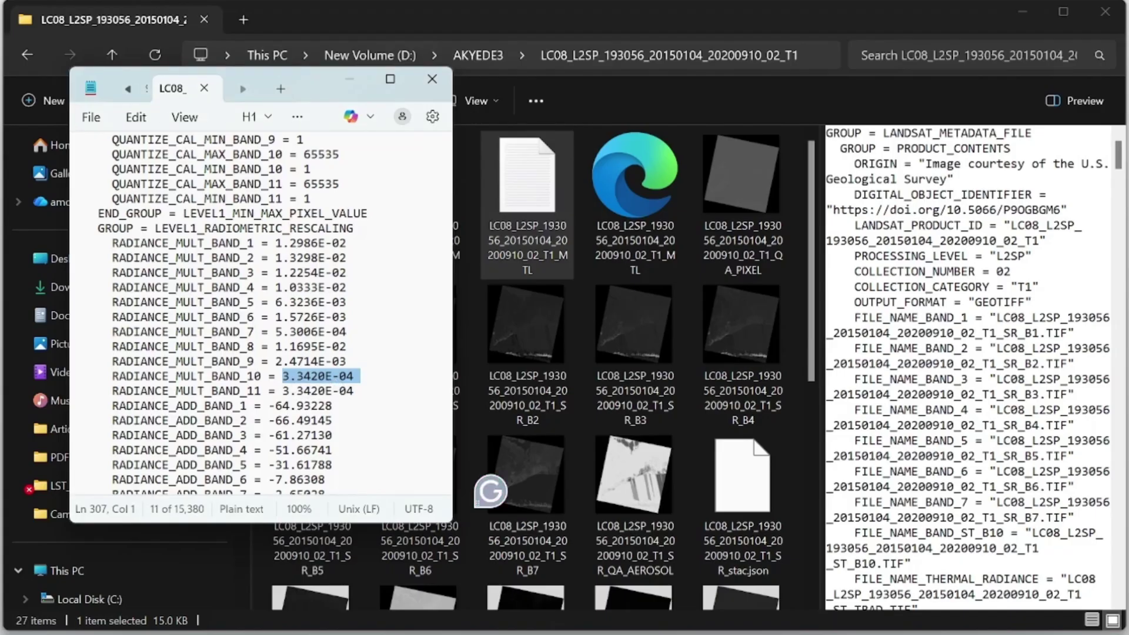
{"action": "scroll", "coordinate": [262, 311], "scroll_direction": "down", "scroll_amount": 2}
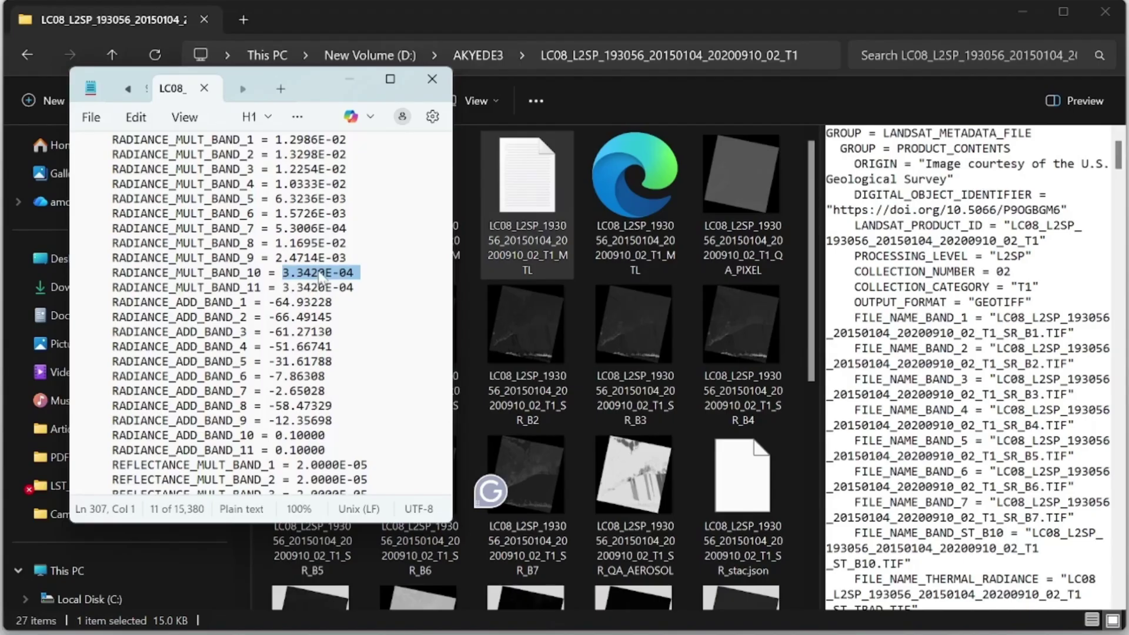
- Start Excel, get past the default-program prompts and create a blank workbook
{"action": "mouse_move", "coordinate": [574, 628]}
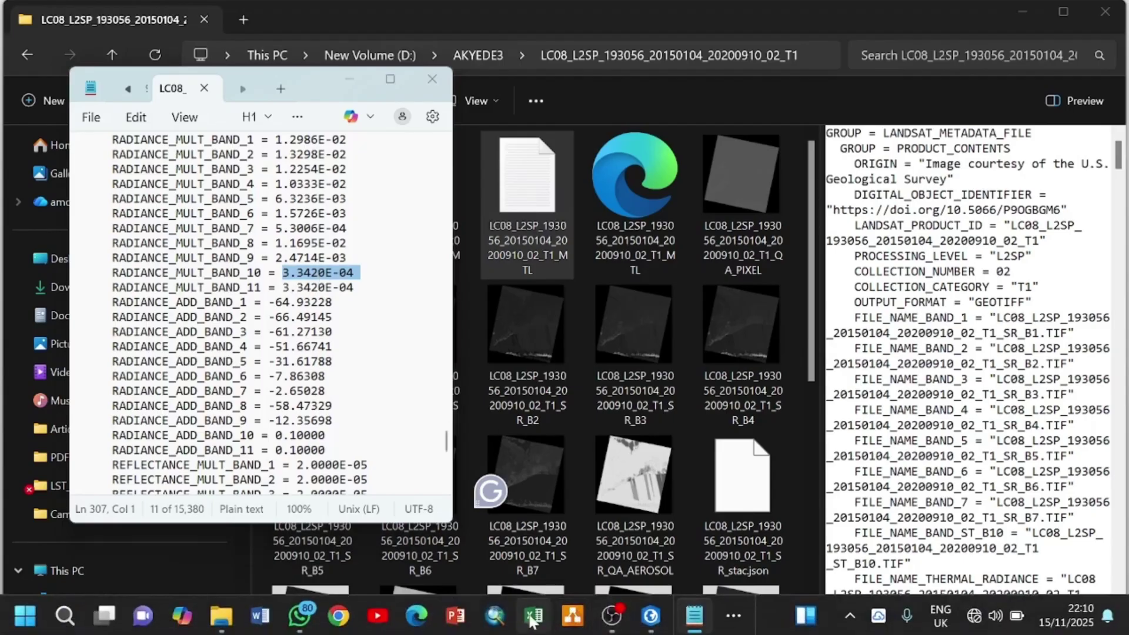
{"action": "left_click", "coordinate": [533, 616]}
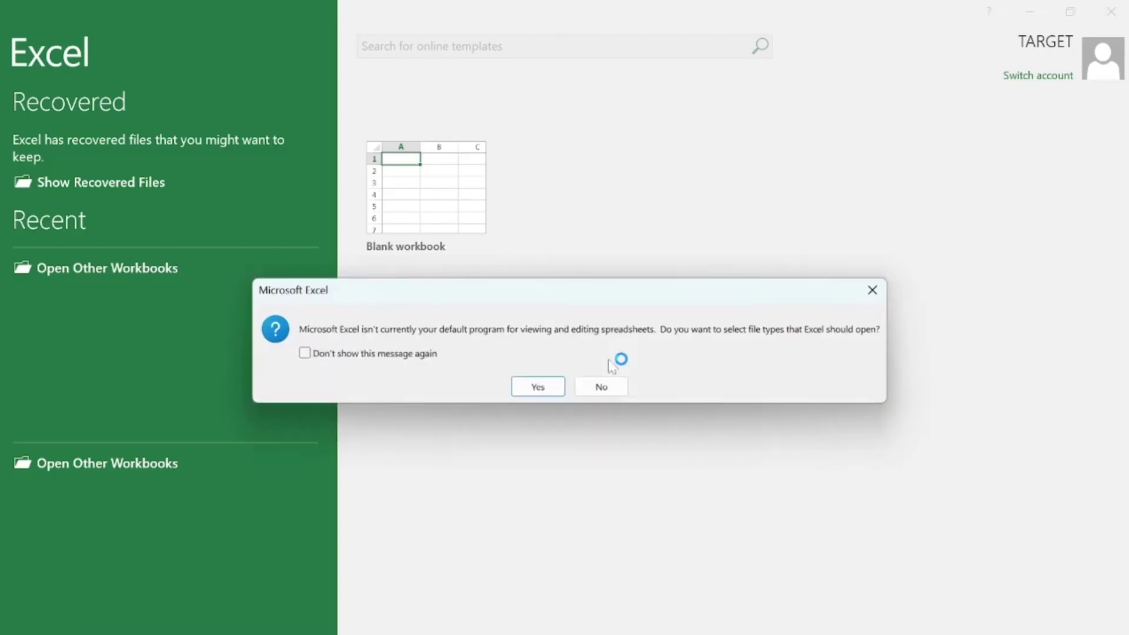
{"action": "left_click", "coordinate": [536, 387]}
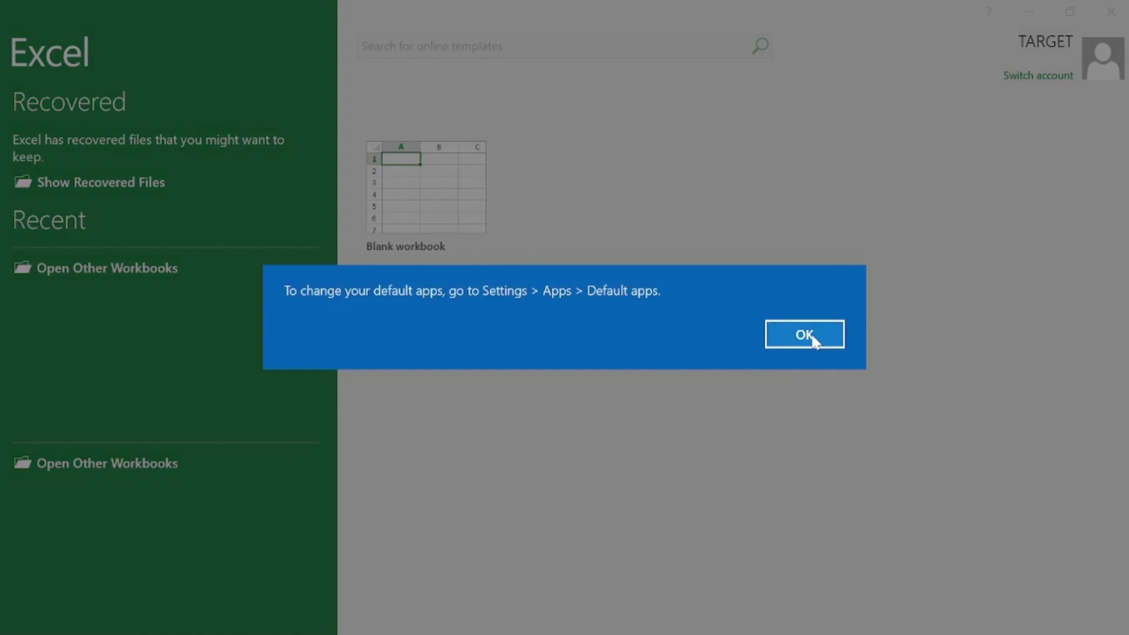
{"action": "left_click", "coordinate": [805, 335]}
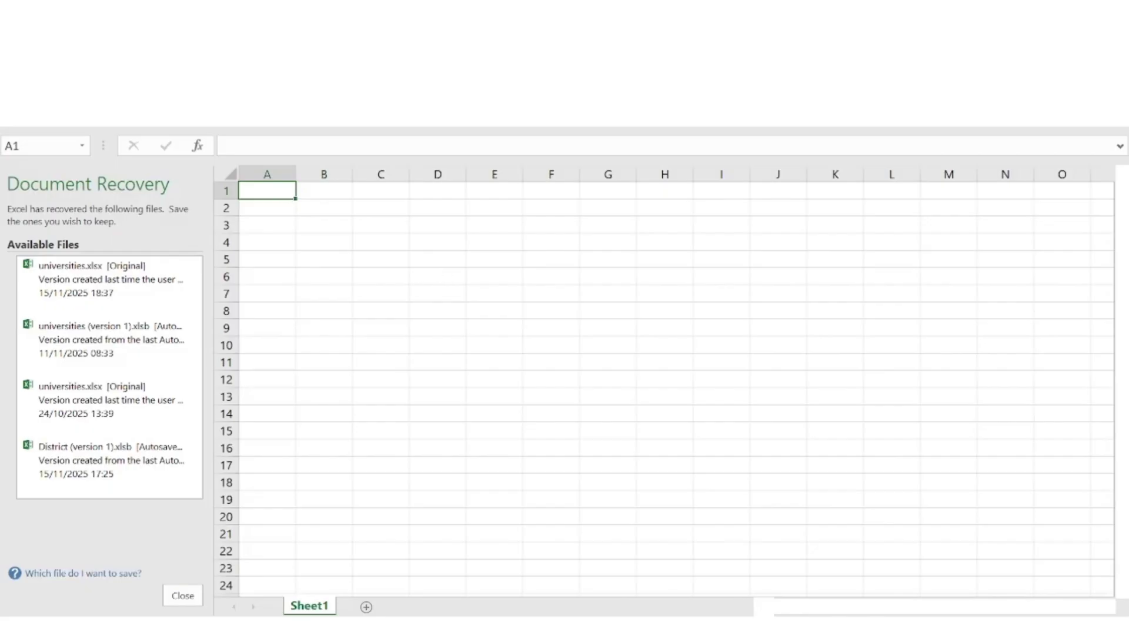
- Copy the RADIANCE_MULT_BAND_10 value 3.3420E-04 from the Notepad metadata file into cell A1 of the Excel workbook
{"action": "left_click", "coordinate": [694, 618]}
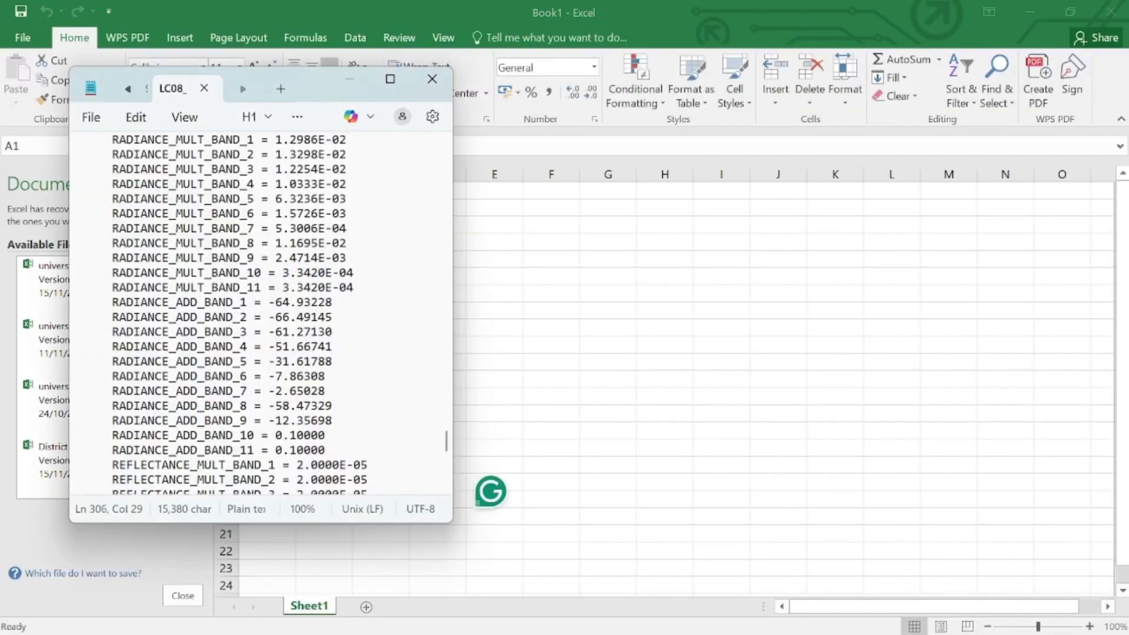
{"action": "left_click_drag", "start_coordinate": [283, 273], "coordinate": [381, 278]}
{"action": "key", "text": "ctrl+c"}
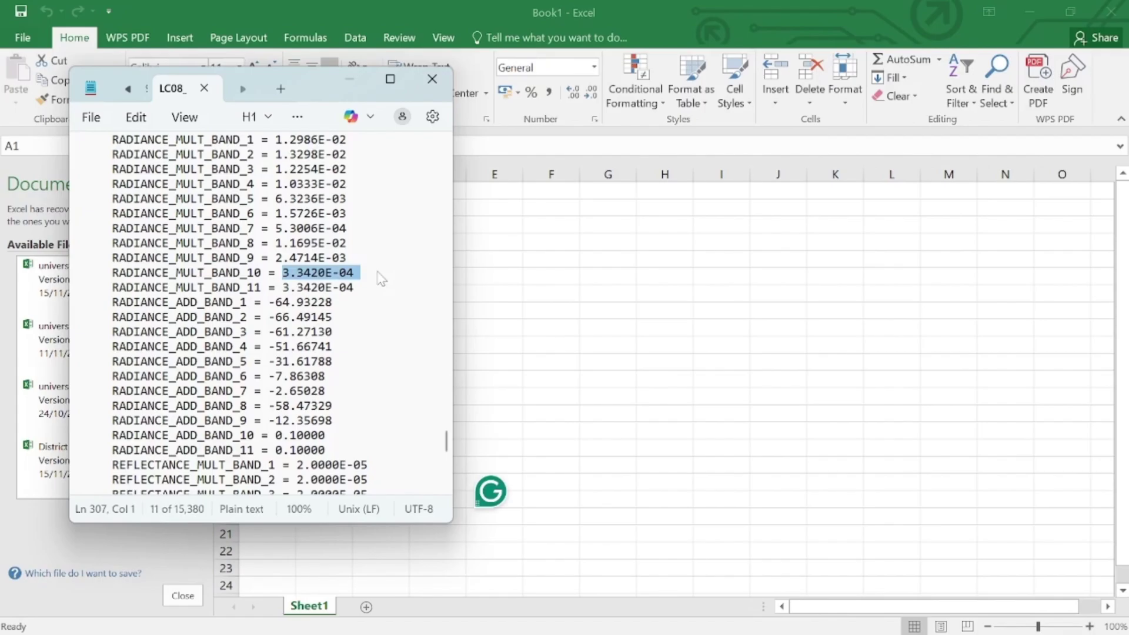
{"action": "left_click", "coordinate": [350, 79]}
{"action": "key", "text": "ctrl+v"}
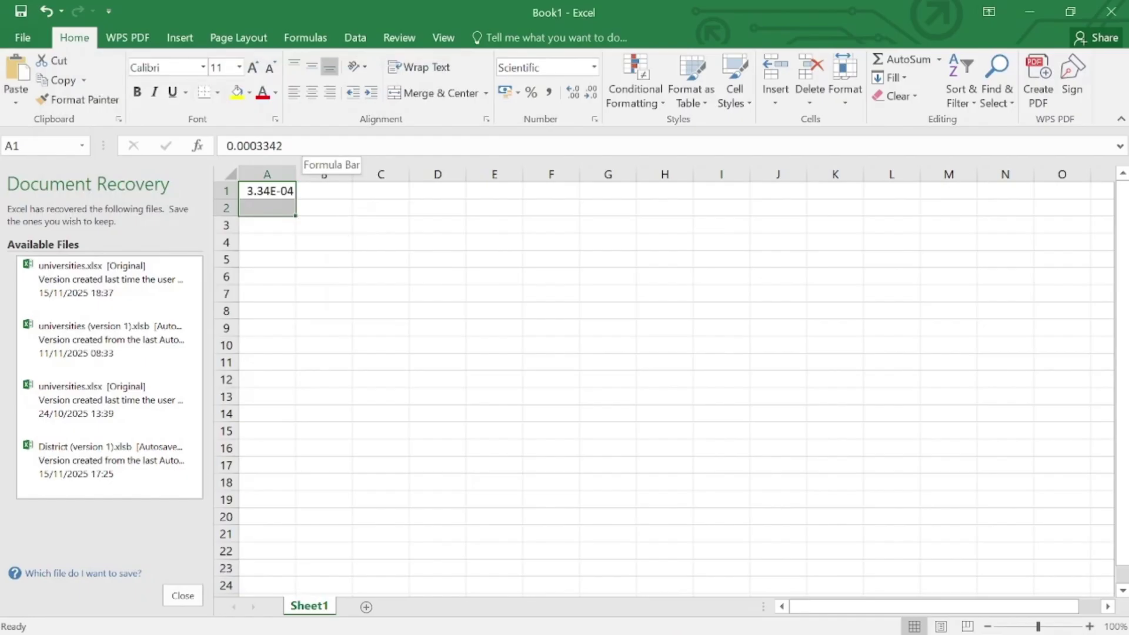
- Copy the decimal value 0.0003342 from cell A1 and paste it into the Raster Calculator expression in ArcGIS Pro
{"action": "left_click_drag", "start_coordinate": [294, 146], "coordinate": [226, 146]}
{"action": "key", "text": "BackSpace"}
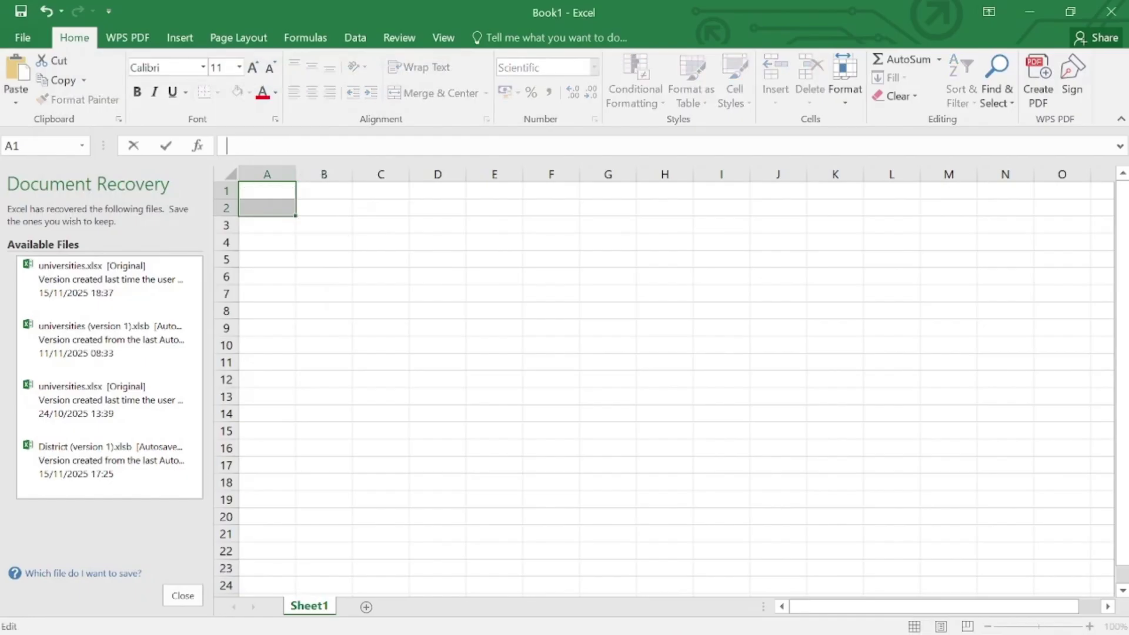
{"action": "left_click", "coordinate": [46, 10]}
{"action": "key", "text": "ctrl+c"}
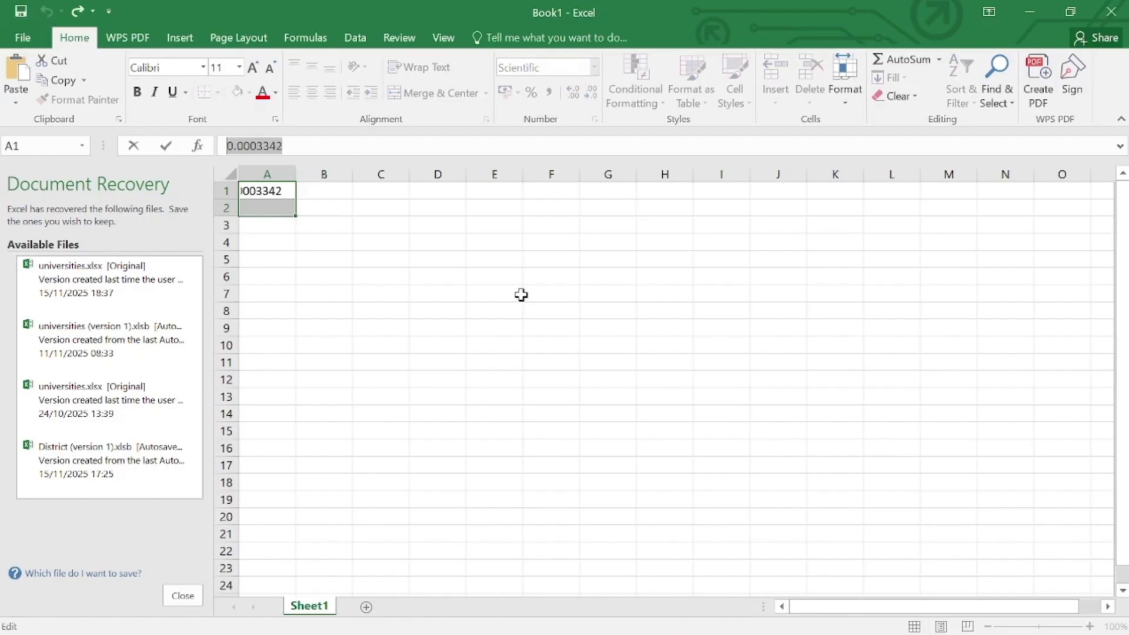
{"action": "left_click", "coordinate": [1021, 5]}
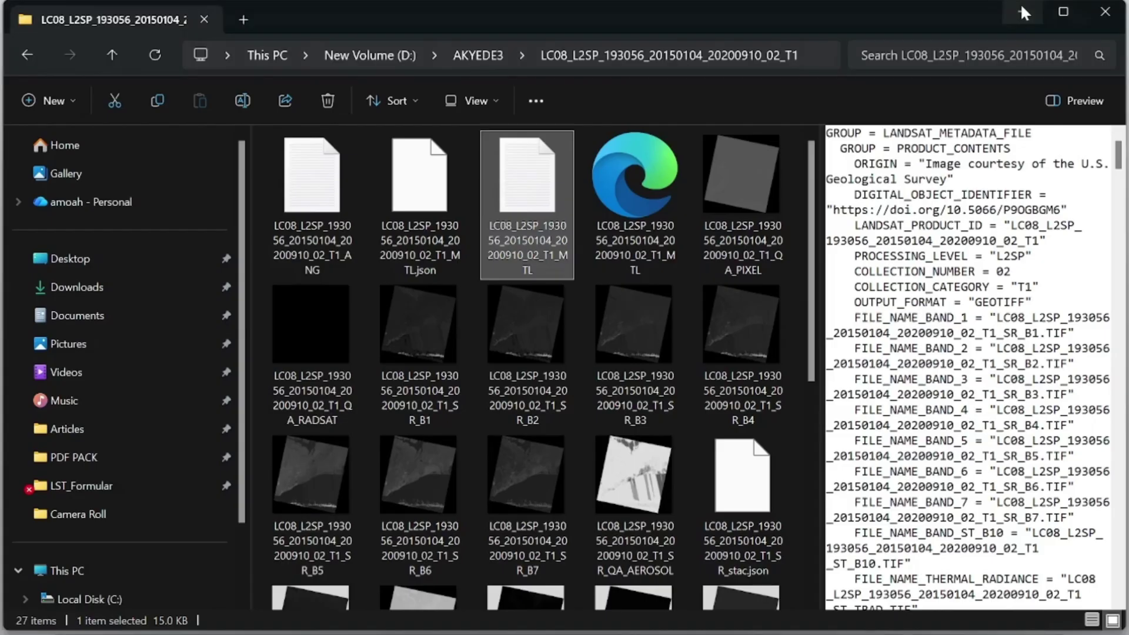
{"action": "left_click", "coordinate": [1026, 10]}
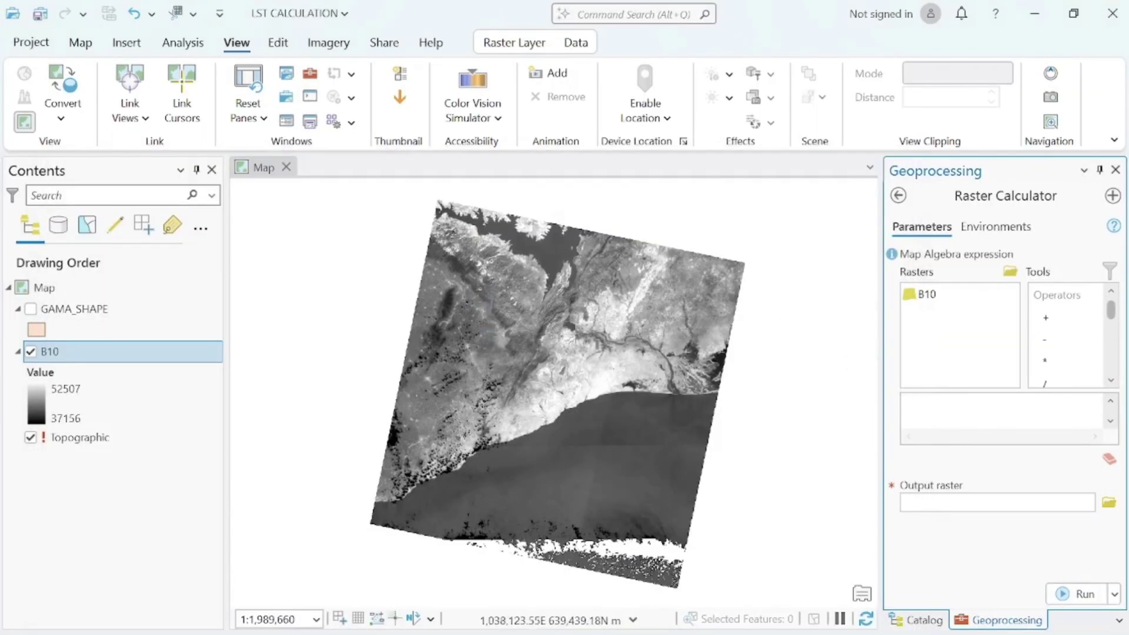
{"action": "key", "text": "ctrl+v"}
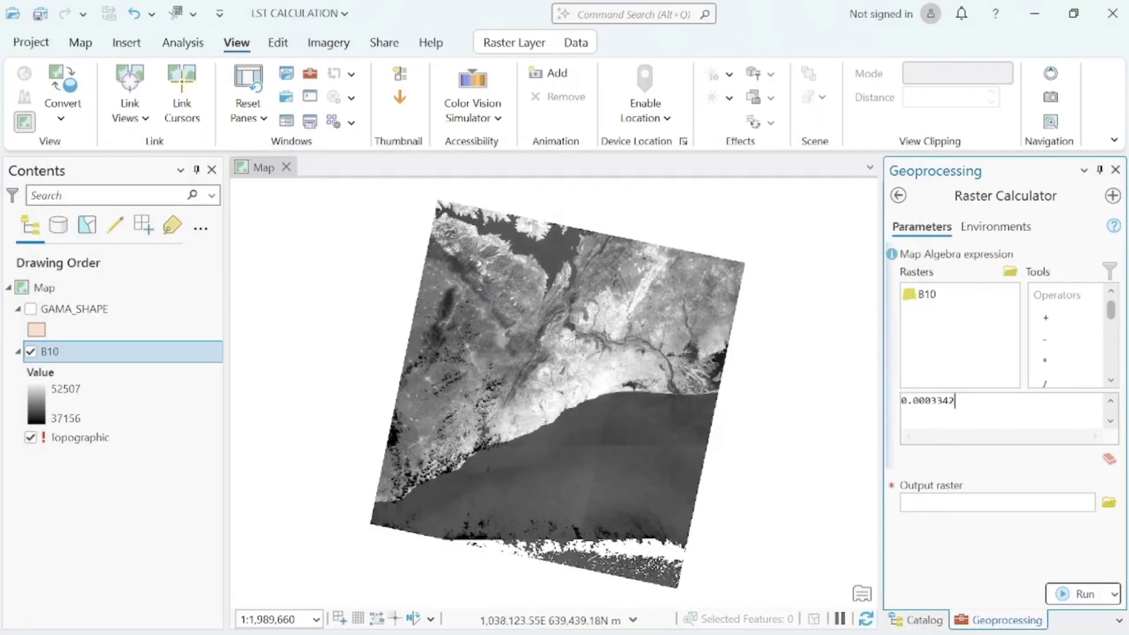
- Check the formula Lλ = ML * Qcal + AL in the WPS Office document, then return to ArcGIS Pro
{"action": "mouse_move", "coordinate": [740, 629]}
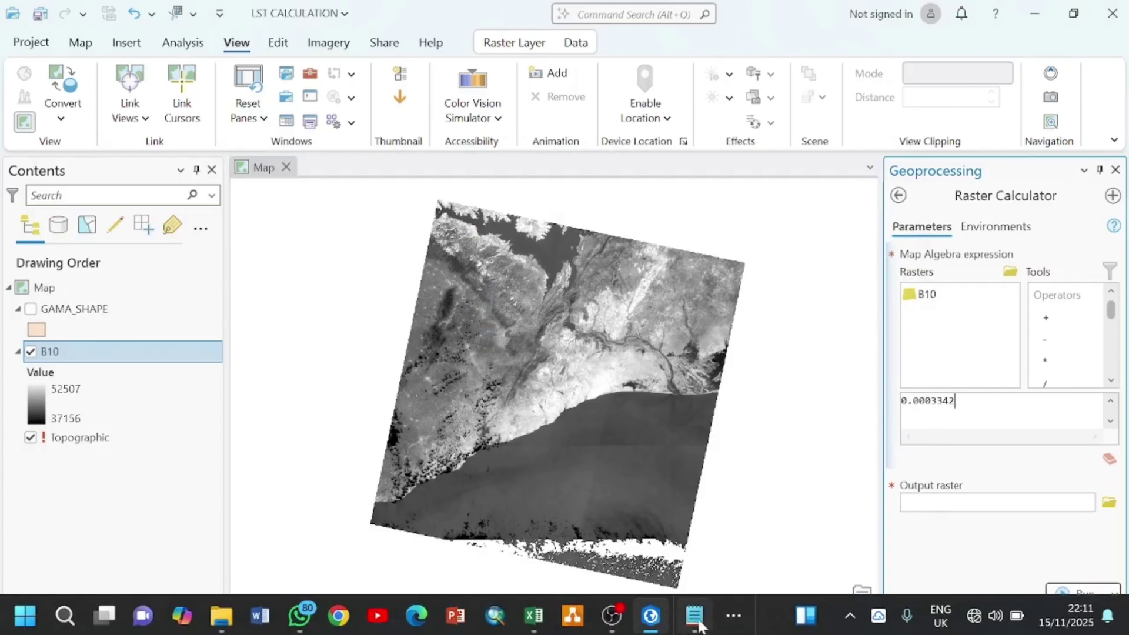
{"action": "left_click", "coordinate": [733, 616]}
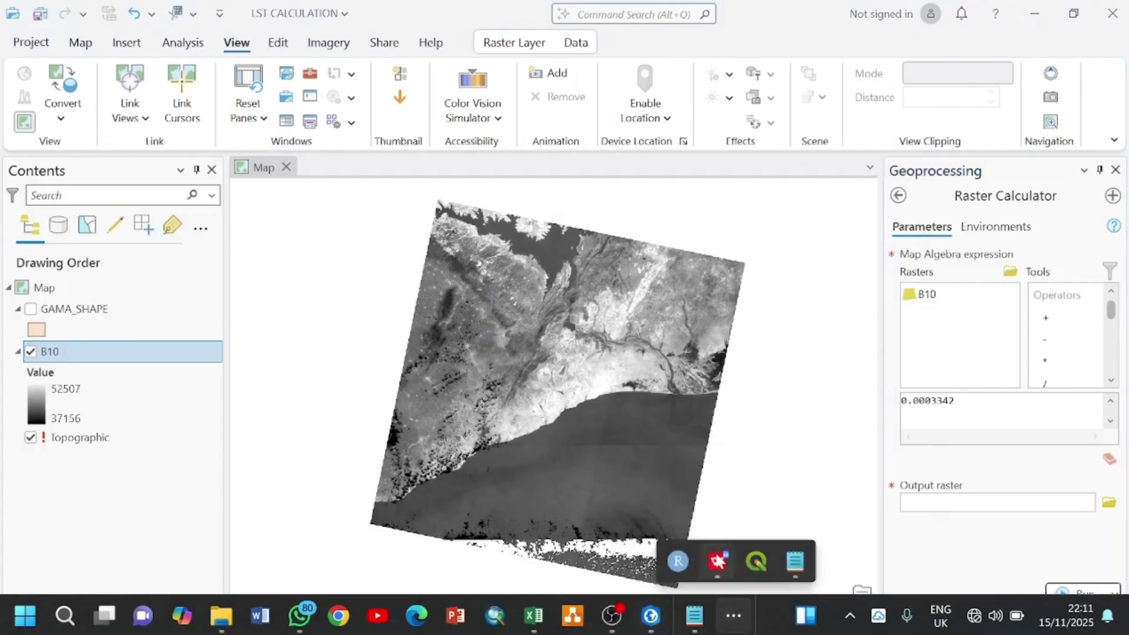
{"action": "left_click", "coordinate": [718, 561]}
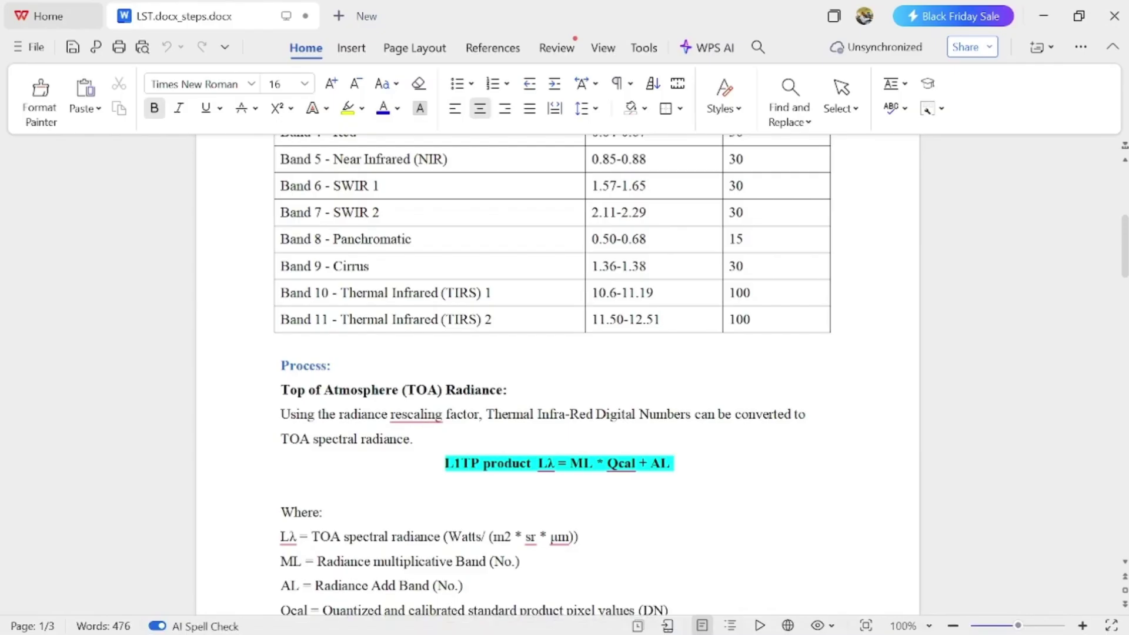
{"action": "left_click", "coordinate": [1044, 16]}
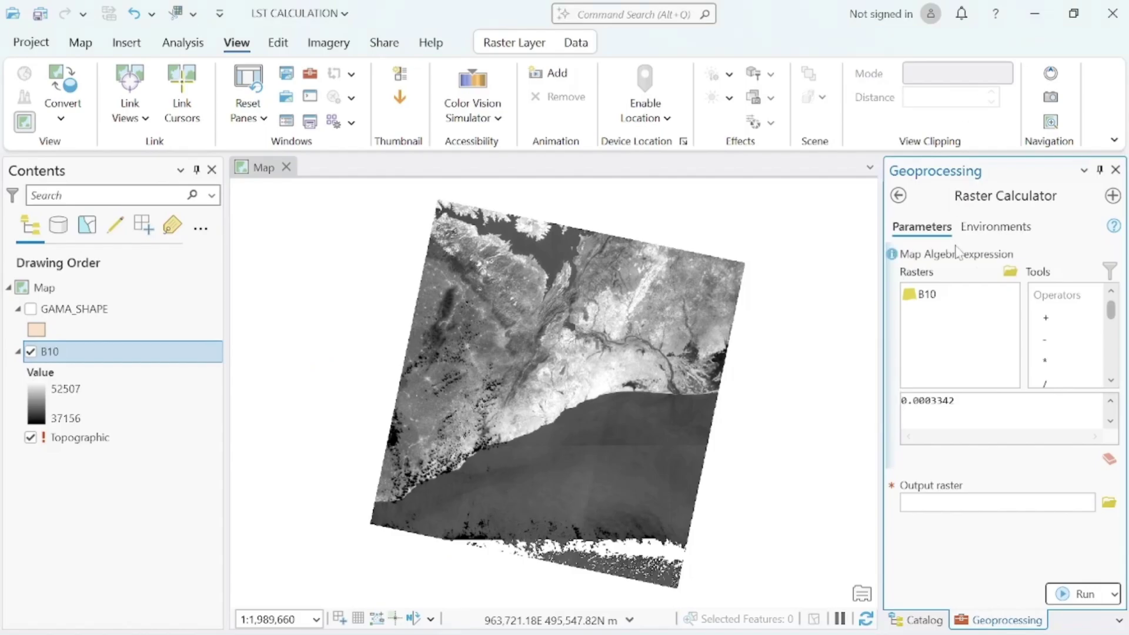
{"action": "left_click", "coordinate": [1050, 366]}
{"action": "double_click", "coordinate": [1051, 368]}
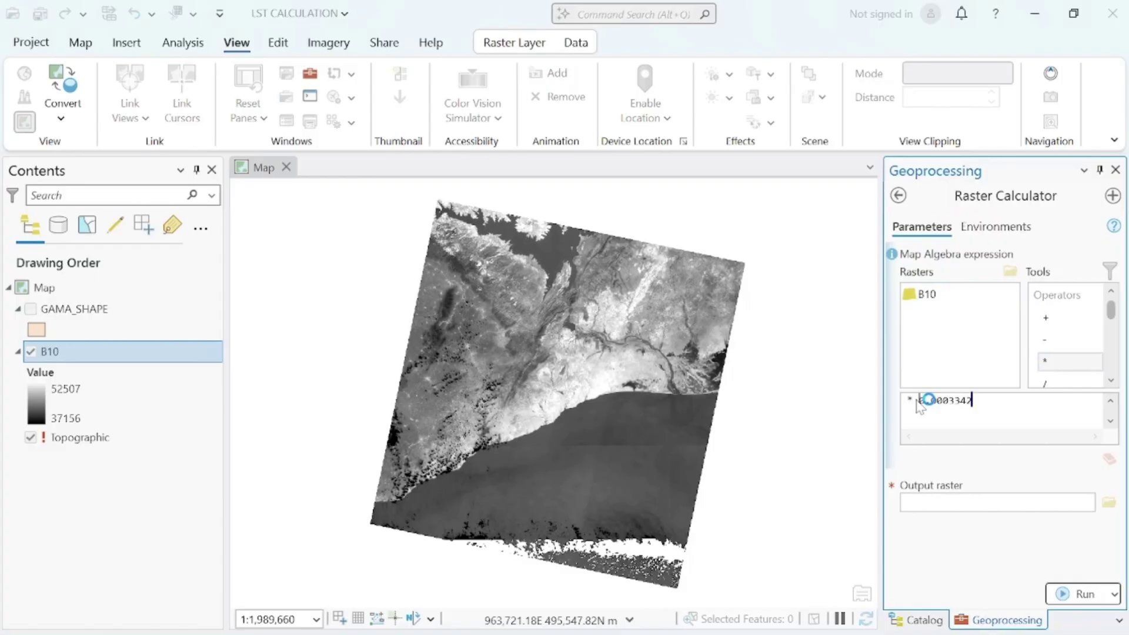
{"action": "key", "text": "Delete"}
{"action": "key", "text": "Delete"}
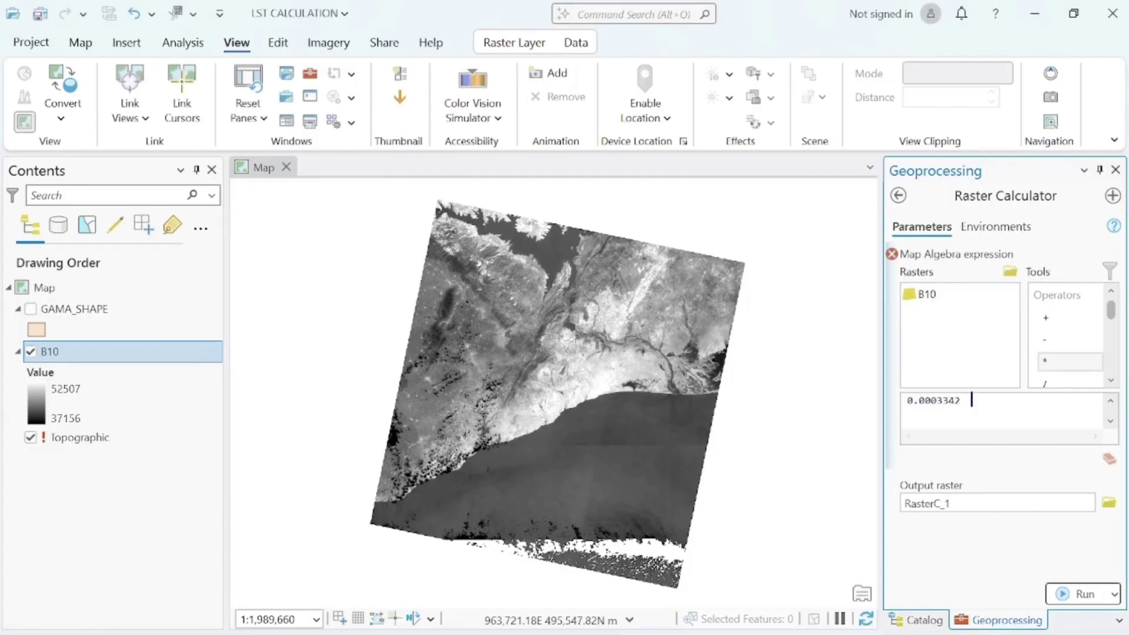
- Extend the Raster Calculator expression to multiply 0.0003342 by the B10 raster and append a plus operator
{"action": "key", "text": "End"}
{"action": "left_click", "coordinate": [1053, 366]}
{"action": "double_click", "coordinate": [935, 295]}
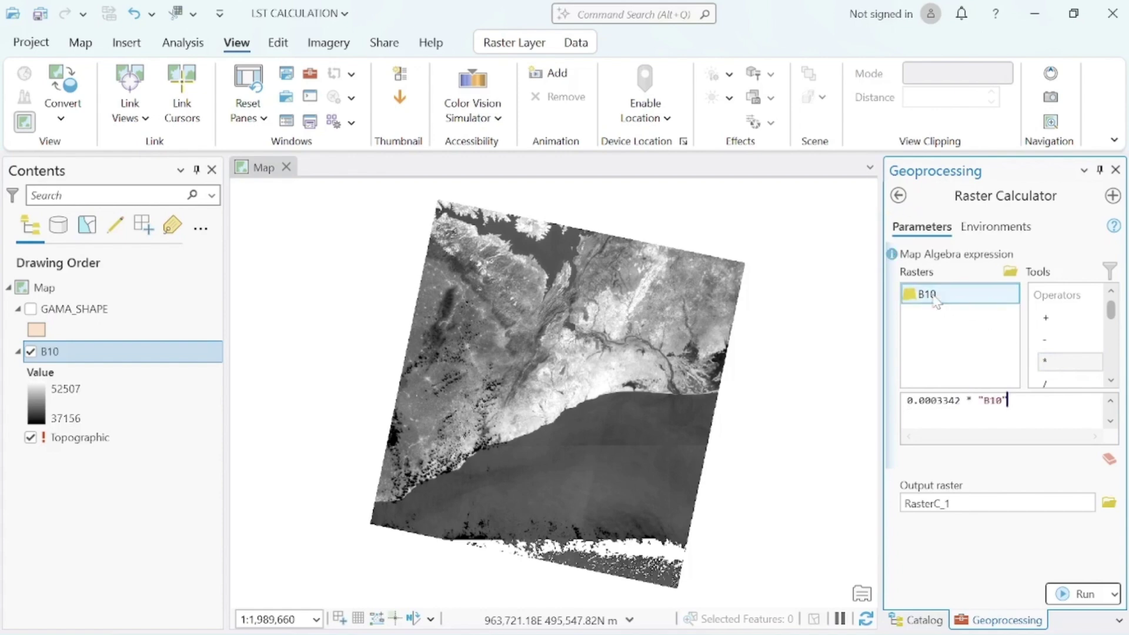
{"action": "left_click", "coordinate": [1052, 320]}
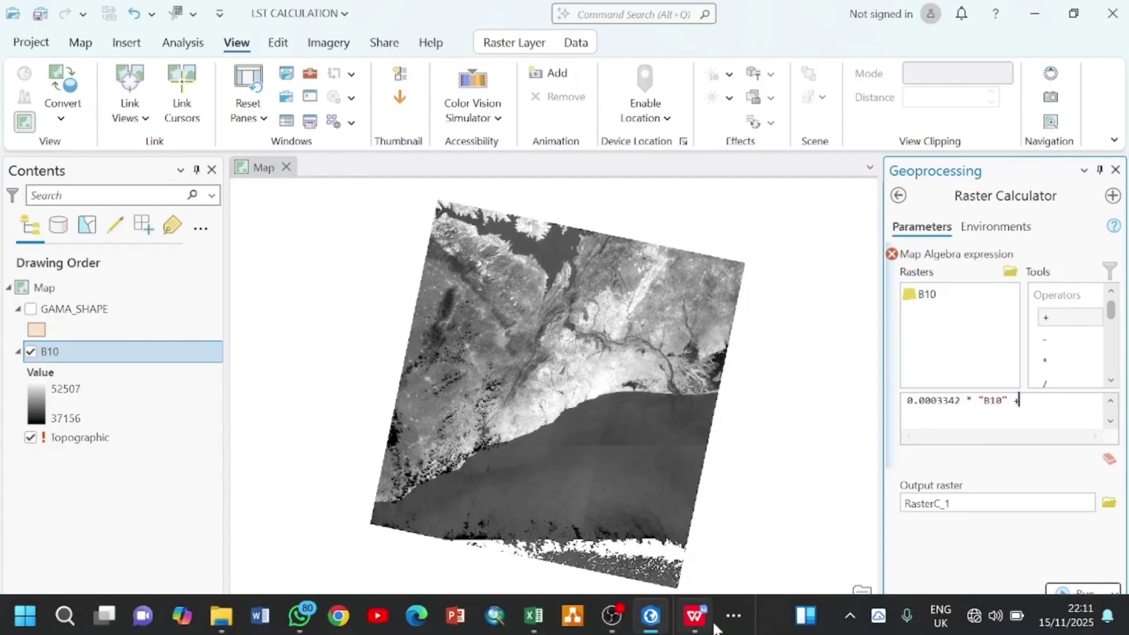
- Copy the RADIANCE_ADD_BAND_10 value 0.10000 from the Notepad metadata file and paste it at the end of the ArcGIS Pro Raster Calculator expression
{"action": "left_click", "coordinate": [733, 616]}
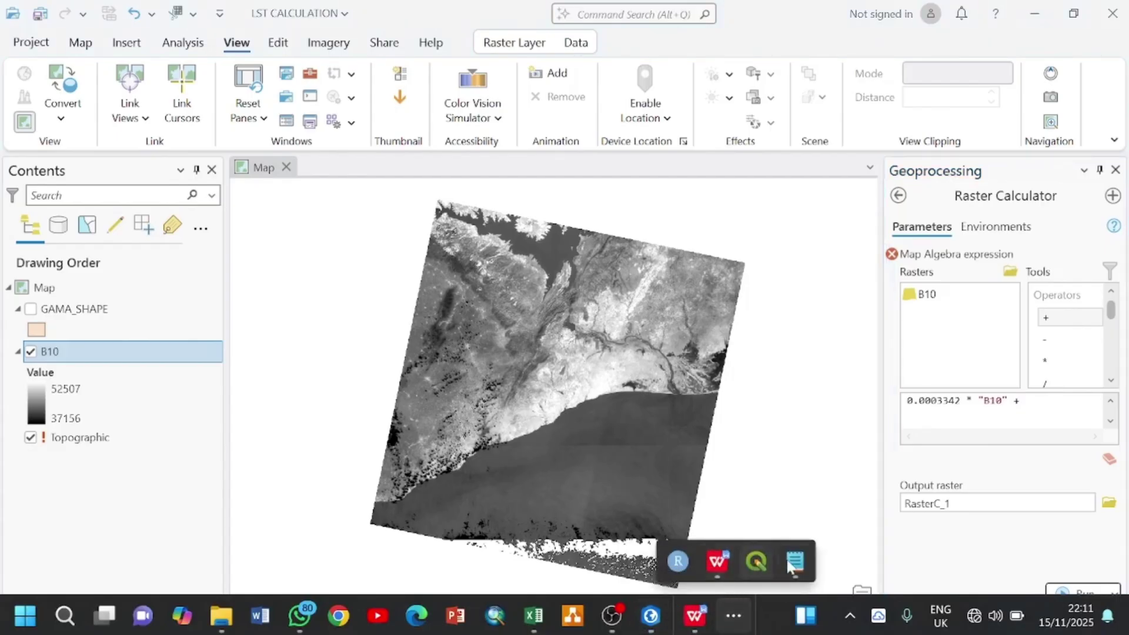
{"action": "left_click", "coordinate": [794, 561]}
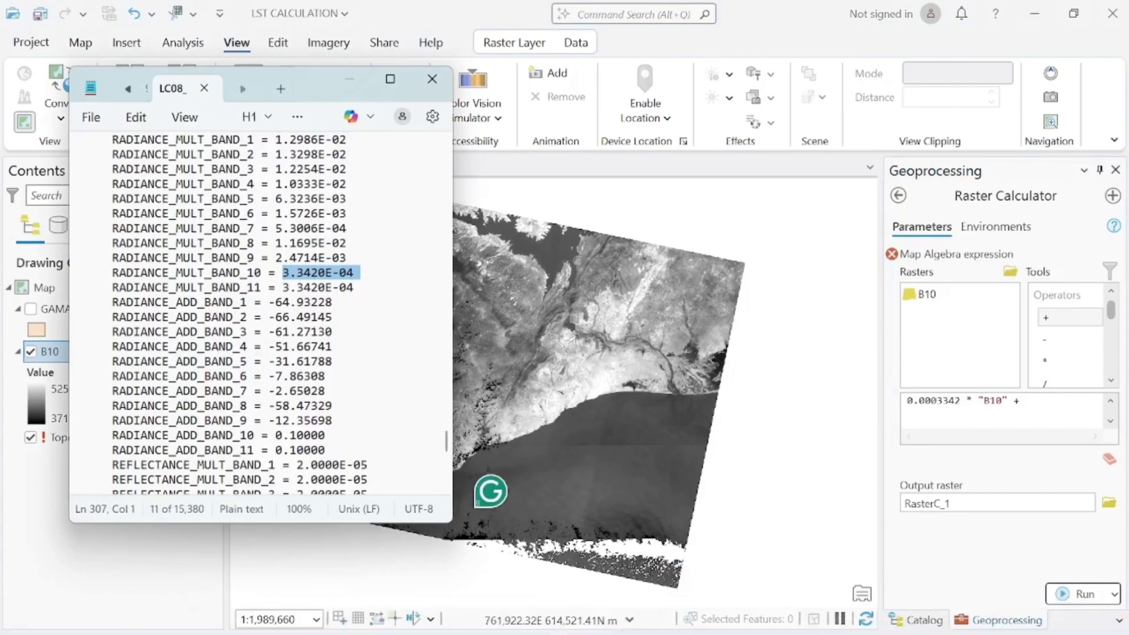
{"action": "left_click_drag", "start_coordinate": [275, 435], "coordinate": [337, 440]}
{"action": "key", "text": "ctrl+c"}
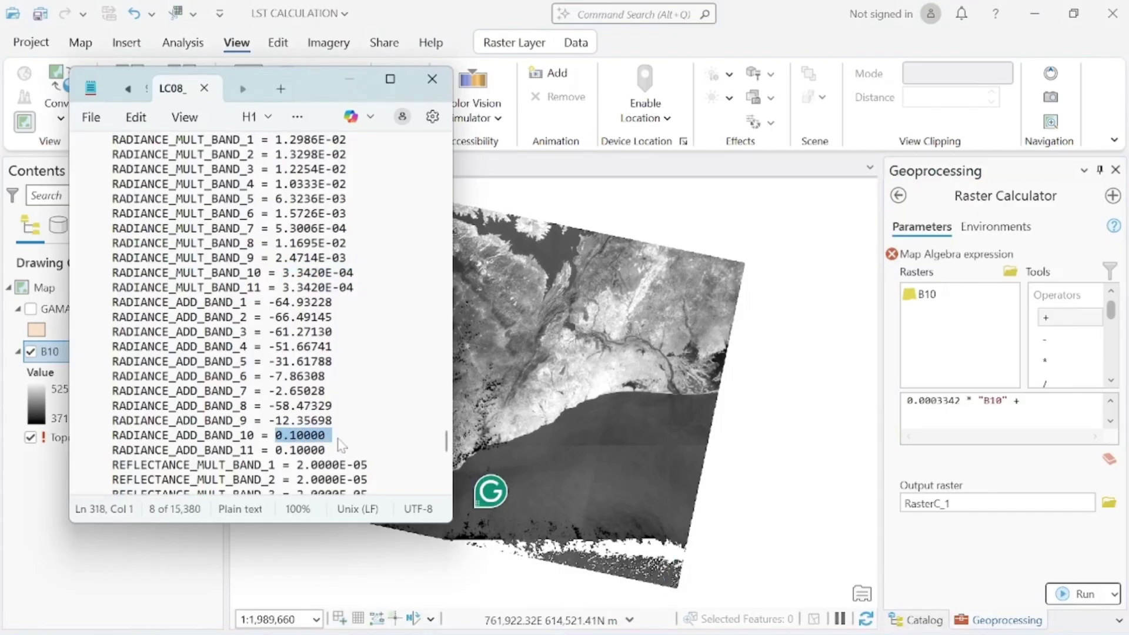
{"action": "left_click", "coordinate": [1020, 400]}
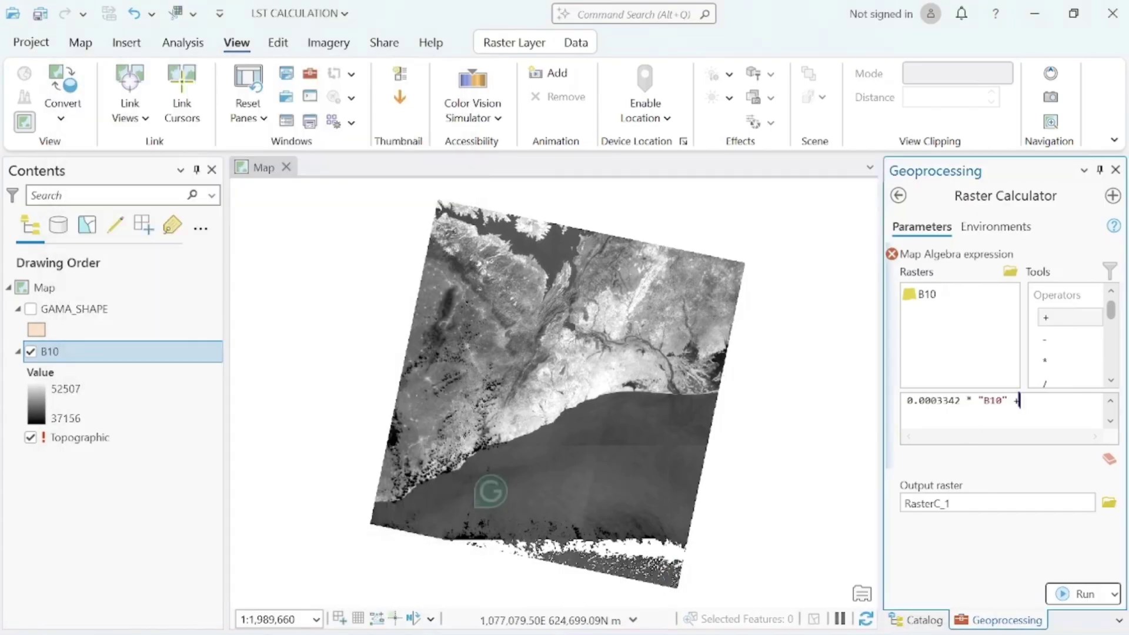
{"action": "key", "text": "ctrl+v"}
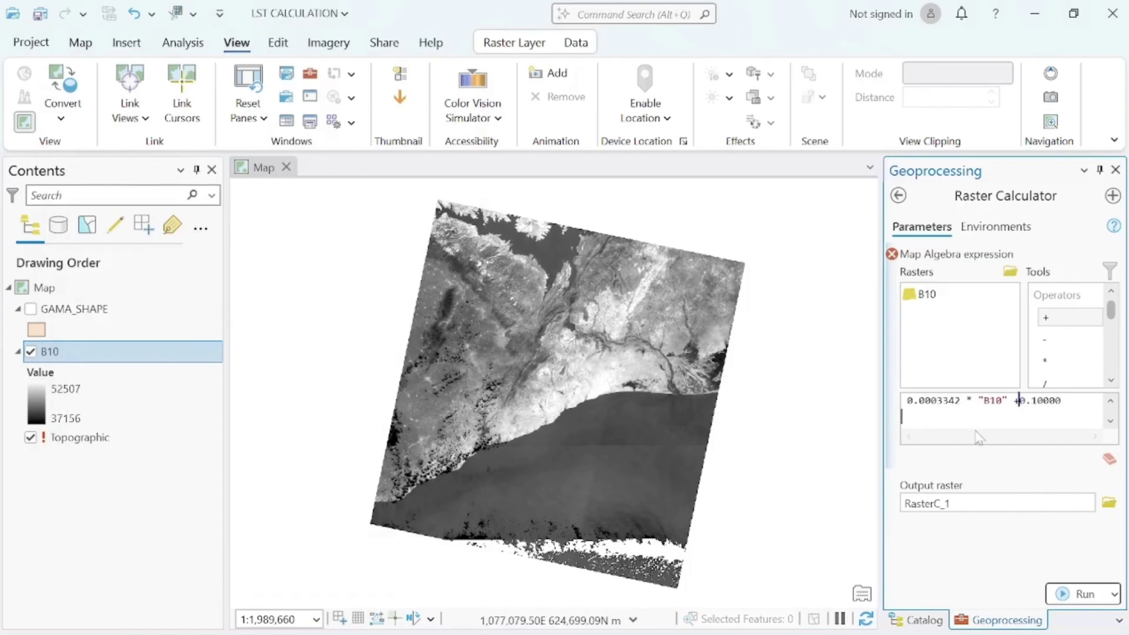
{"action": "key", "text": "Return"}
- Save the output raster as TOA in the info folder of Ghana_CMIP6_Data and run the Raster Calculator
{"action": "left_click", "coordinate": [1000, 504]}
{"action": "left_click", "coordinate": [1109, 504]}
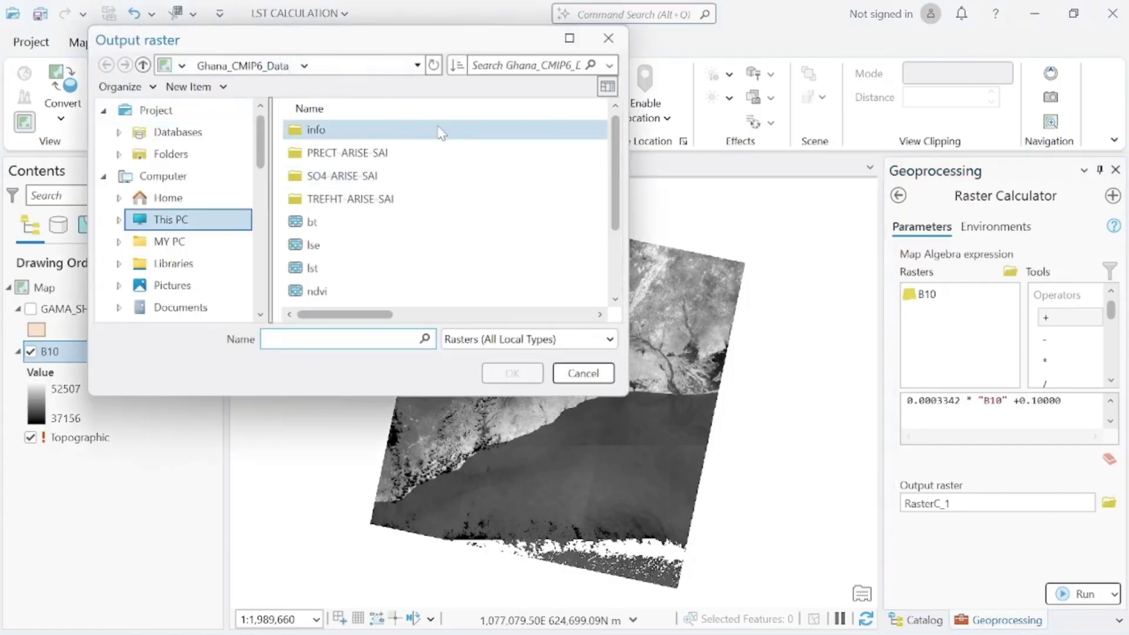
{"action": "double_click", "coordinate": [341, 130]}
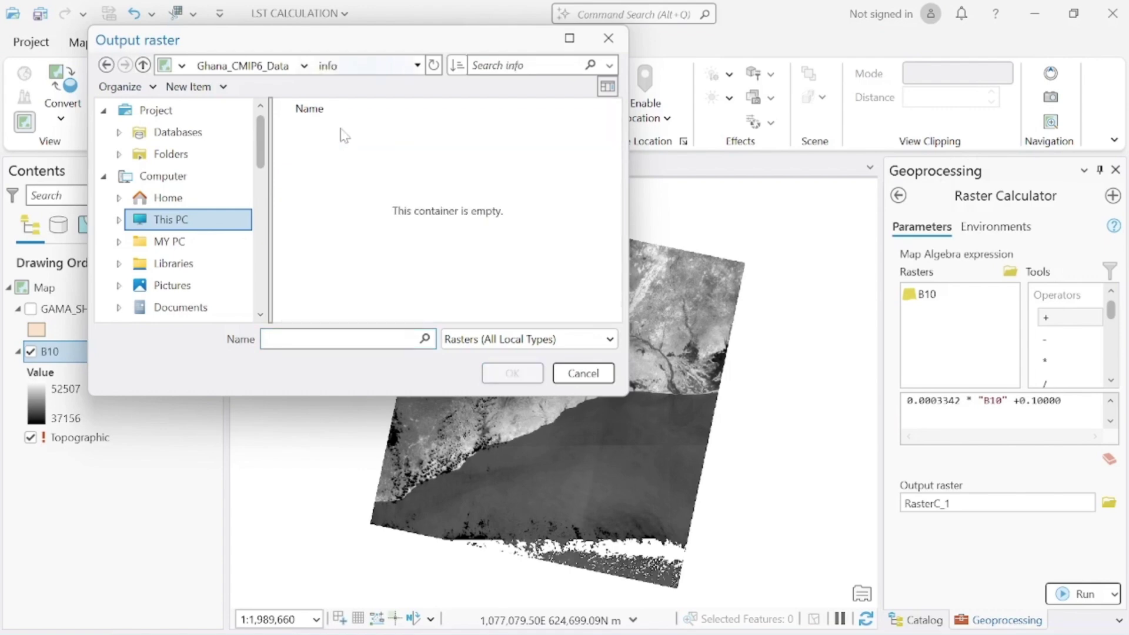
{"action": "left_click", "coordinate": [326, 337]}
{"action": "type", "text": "TOA"}
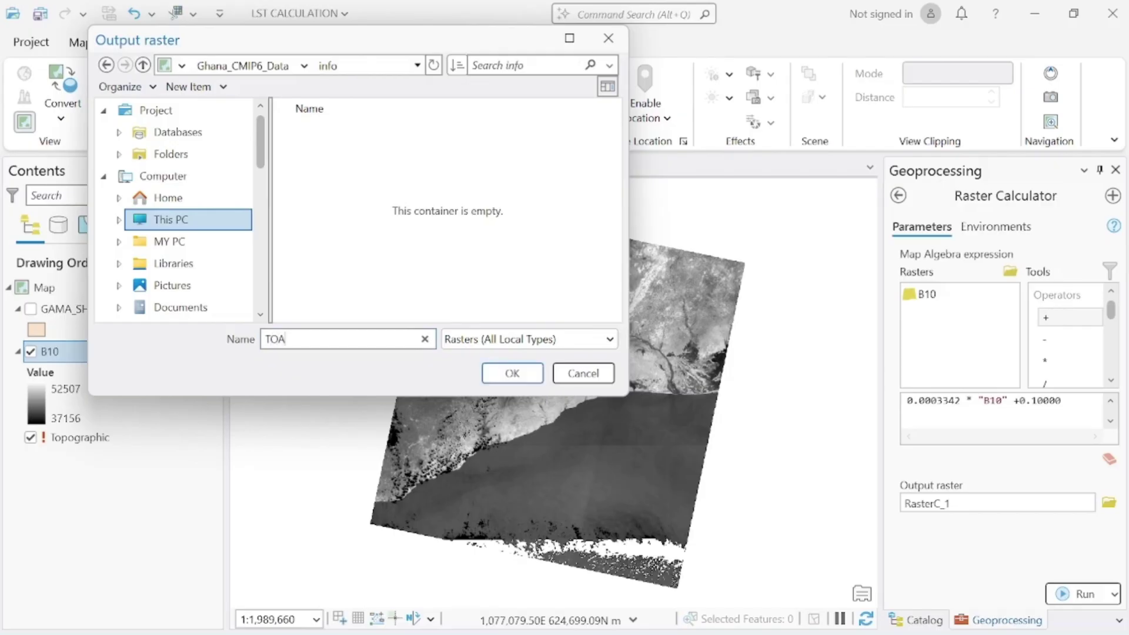
{"action": "left_click", "coordinate": [504, 379]}
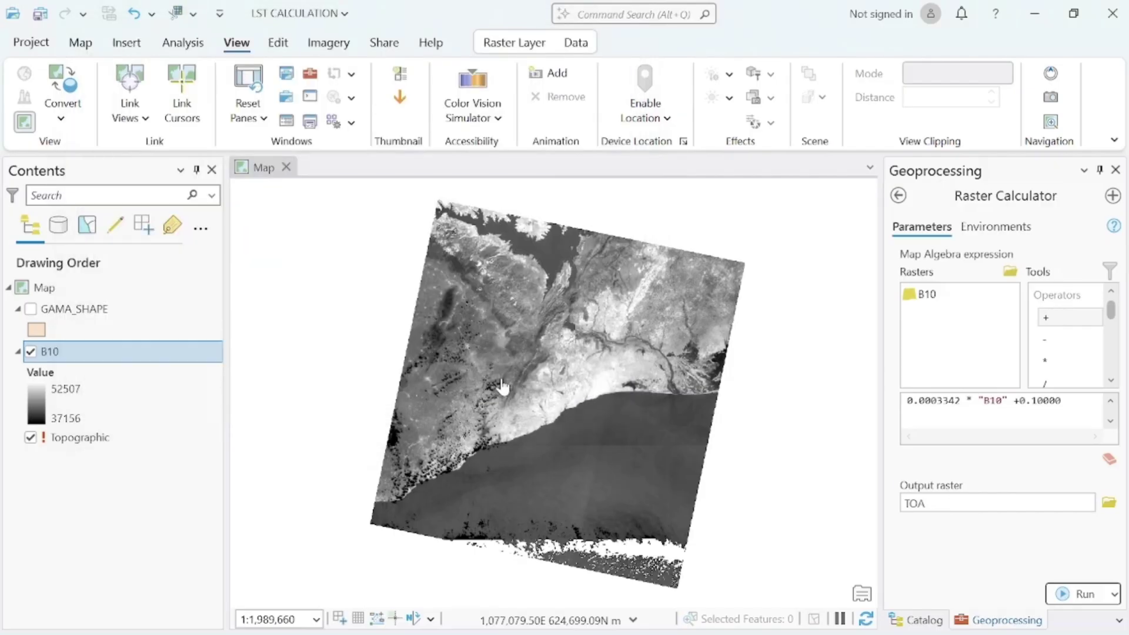
{"action": "left_click", "coordinate": [1077, 596]}
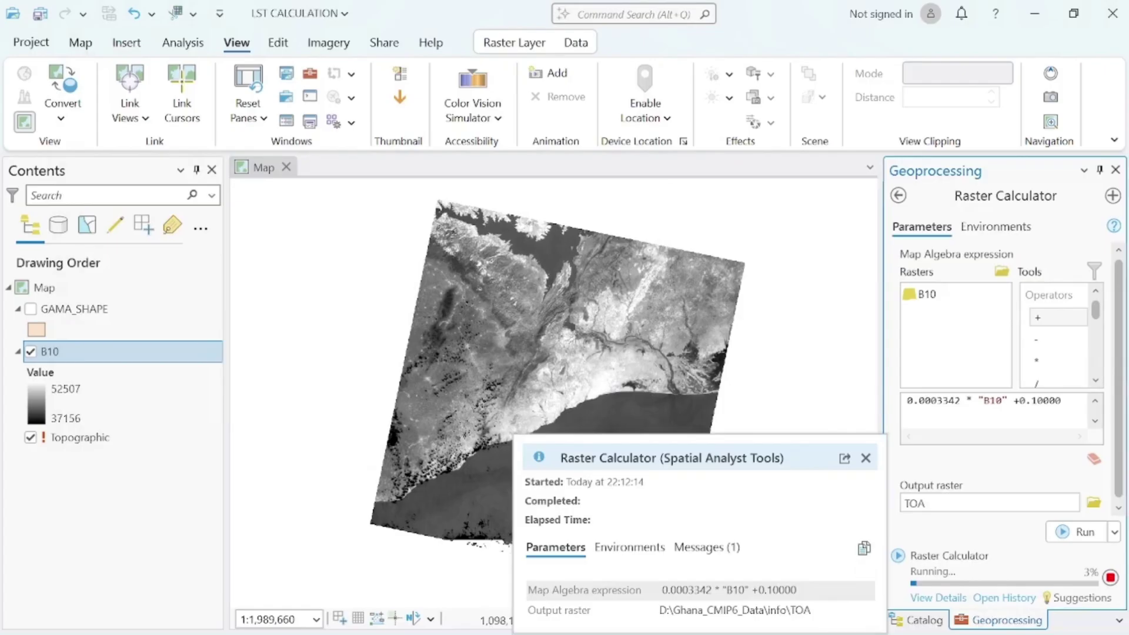
- Switch to the LST steps document in WPS Office and find the TOA Brightness Temperature formula
{"action": "left_click", "coordinate": [736, 617]}
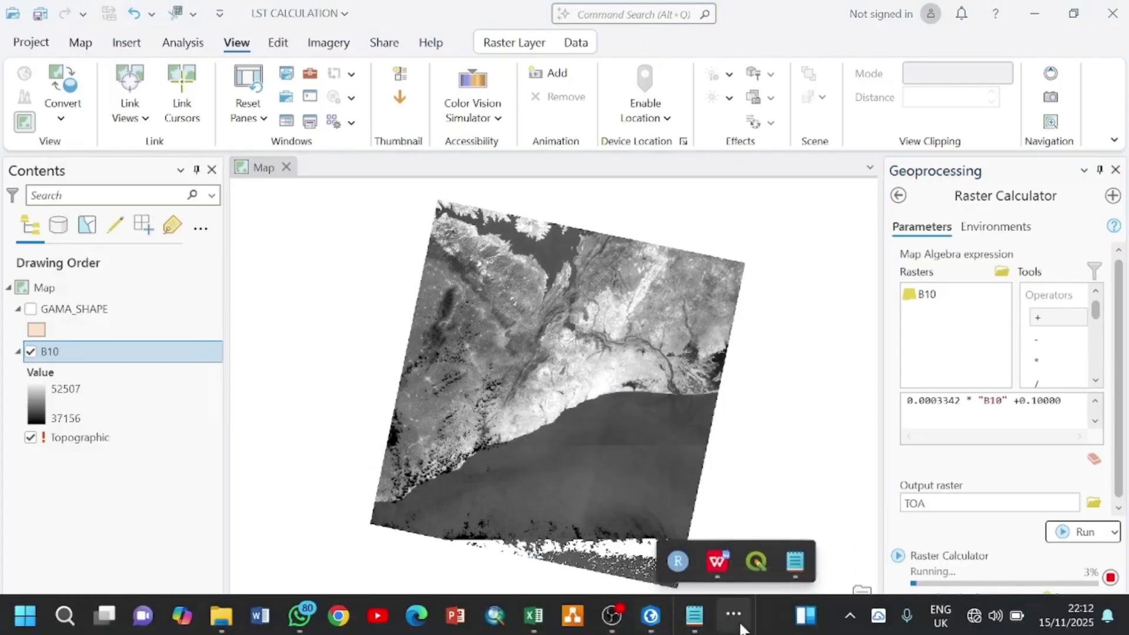
{"action": "left_click", "coordinate": [715, 563]}
{"action": "scroll", "coordinate": [714, 563], "scroll_direction": "down", "scroll_amount": 10}
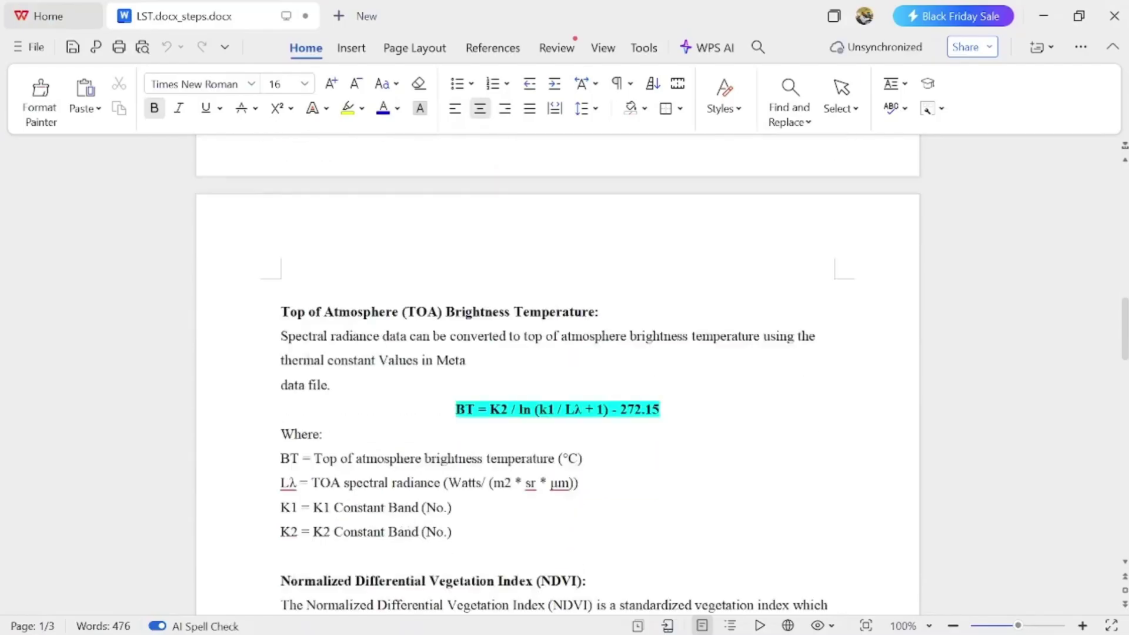
{"action": "scroll", "coordinate": [558, 377], "scroll_direction": "up", "scroll_amount": 3}
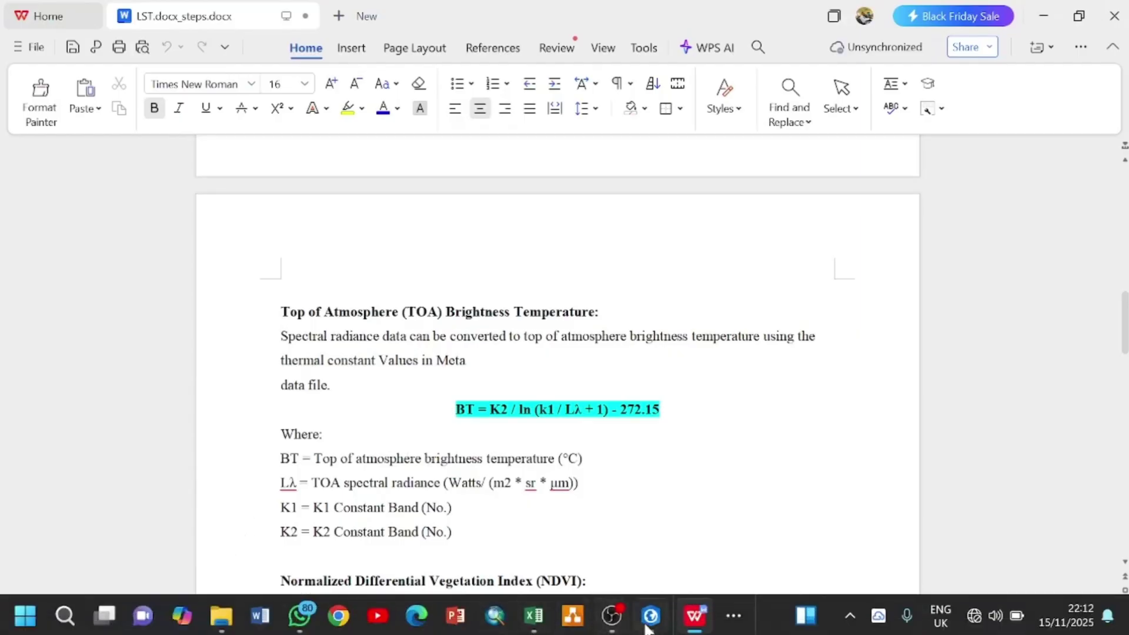
- Locate the K2_CONSTANT_BAND_10 value among the thermal constants in the Notepad metadata file, then return to the WPS Office document
{"action": "left_click", "coordinate": [732, 617]}
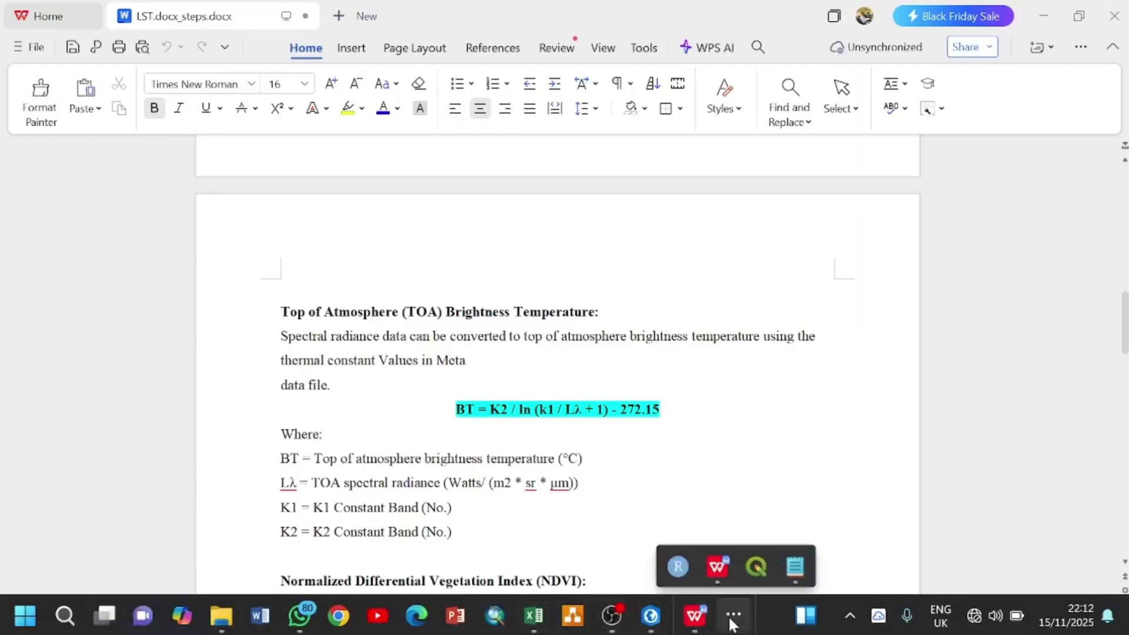
{"action": "left_click", "coordinate": [795, 567]}
{"action": "scroll", "coordinate": [259, 312], "scroll_direction": "down", "scroll_amount": 13}
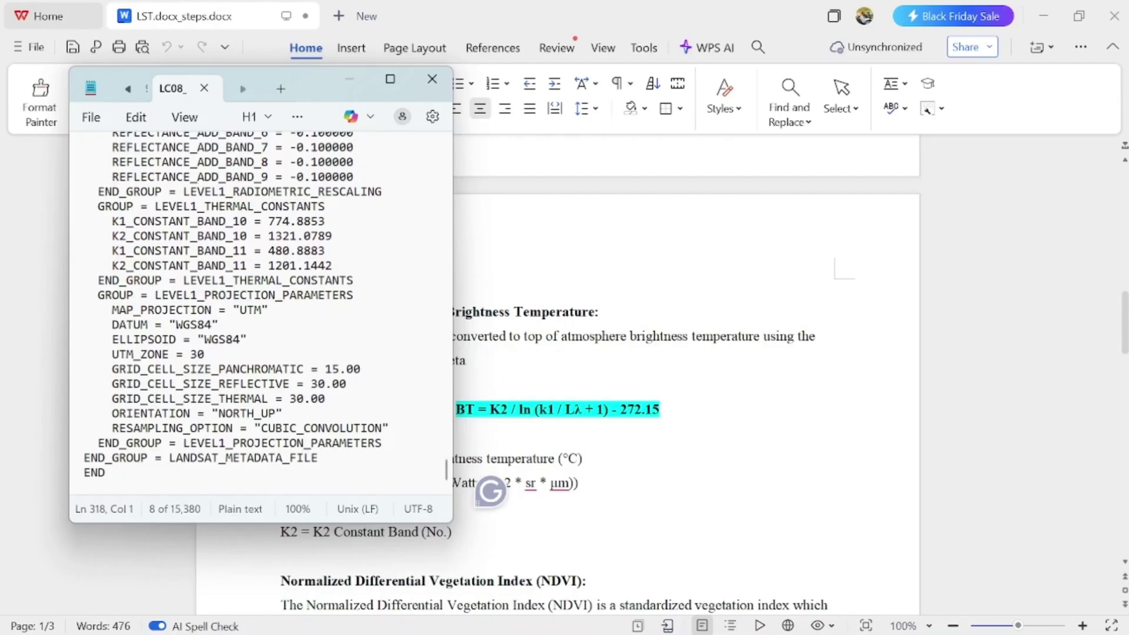
{"action": "left_click_drag", "start_coordinate": [268, 236], "coordinate": [333, 236]}
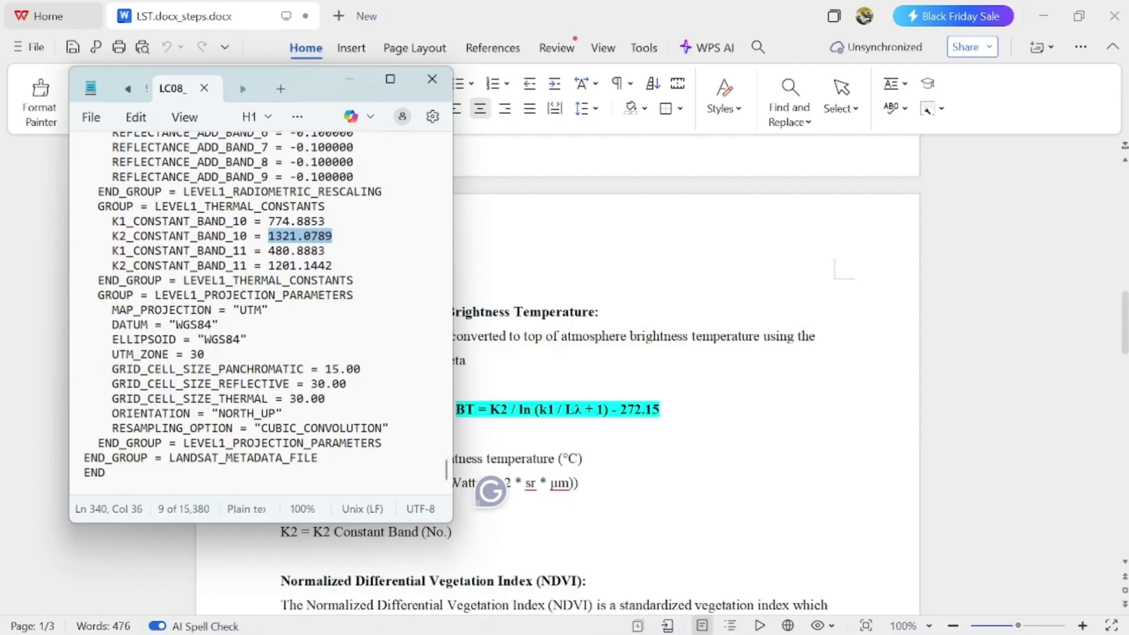
{"action": "left_click", "coordinate": [349, 79]}
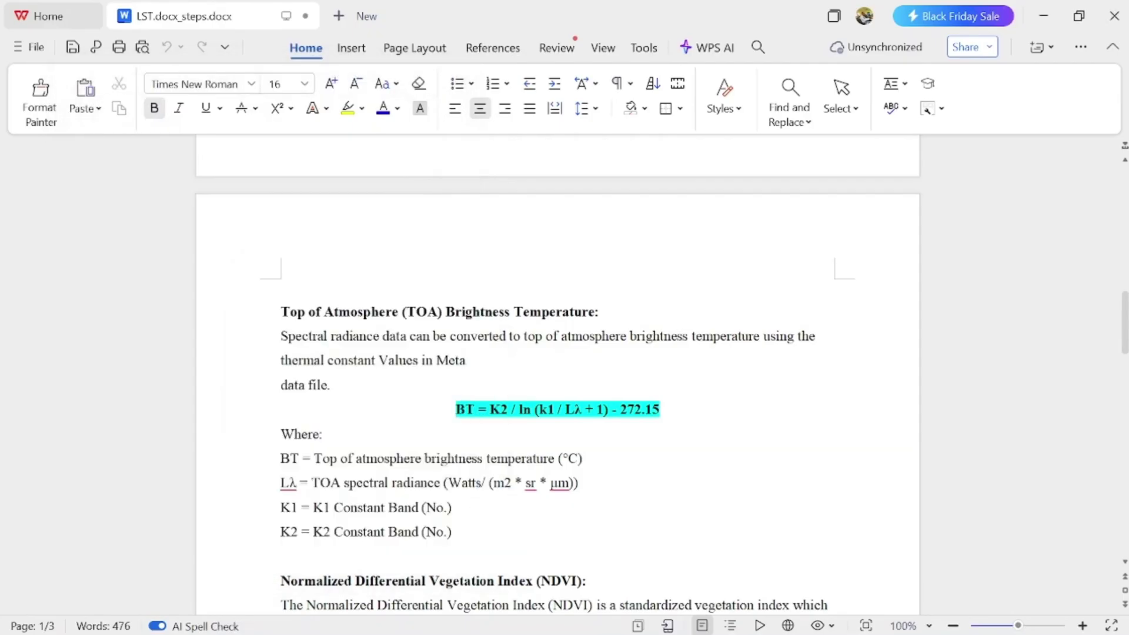
- Copy K2 / ln (k1 / Lλ + 1) - 272.15 from the document and replace the ArcGIS Pro Raster Calculator expression with it
{"action": "left_click_drag", "start_coordinate": [546, 413], "coordinate": [676, 415]}
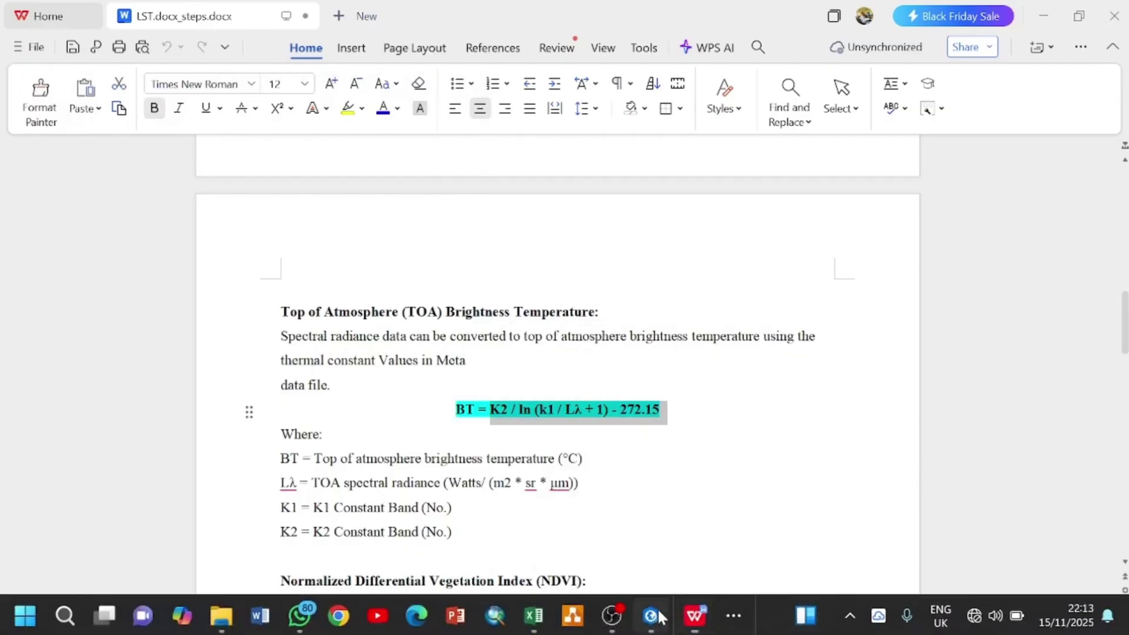
{"action": "left_click", "coordinate": [652, 616]}
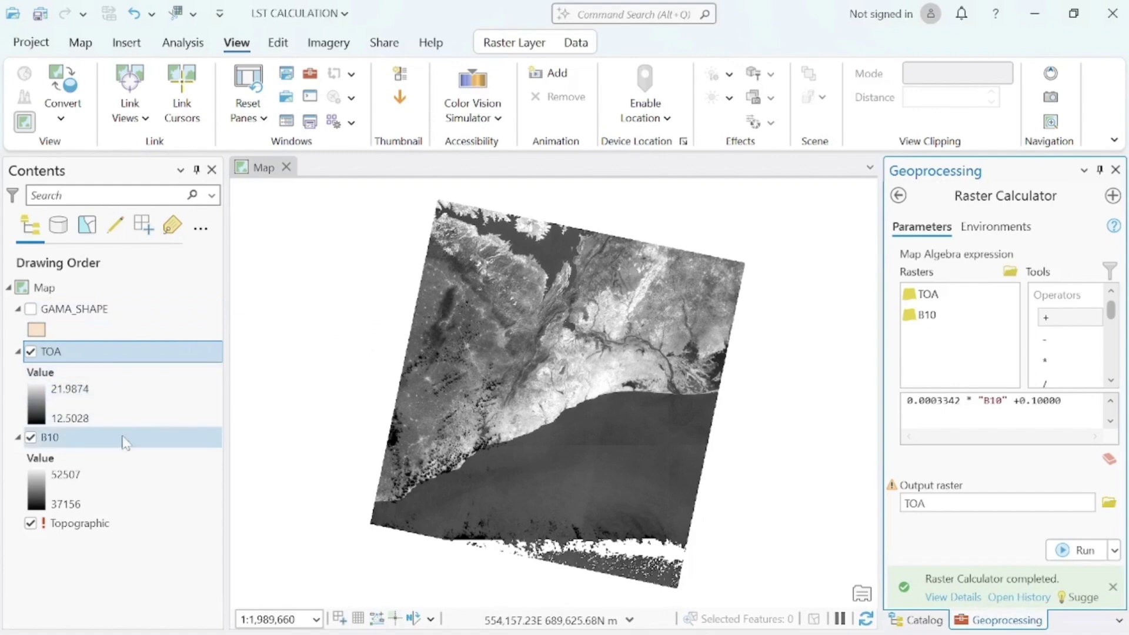
{"action": "left_click", "coordinate": [1060, 401]}
{"action": "key", "text": "BackSpace"}
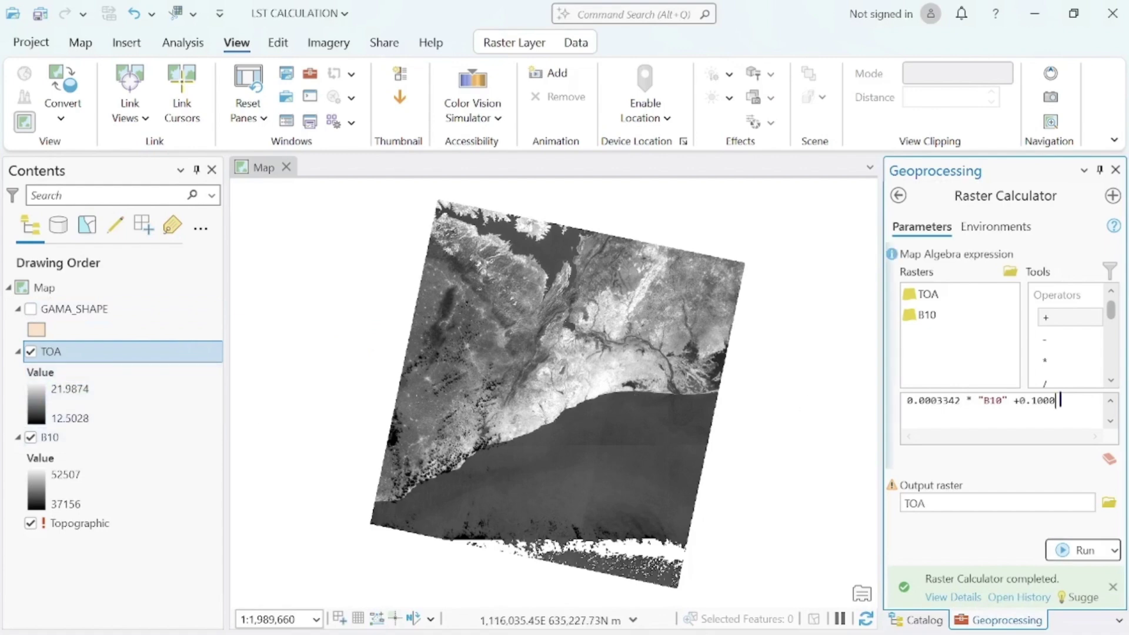
{"action": "key", "text": "BackSpace"}
{"action": "key", "text": "BackSpace"}
{"action": "key", "text": "BackSpace"}
{"action": "key", "text": "BackSpace"}
{"action": "key", "text": "BackSpace"}
{"action": "key", "text": "BackSpace"}
{"action": "key", "text": "BackSpace"}
{"action": "key", "text": "BackSpace"}
{"action": "key", "text": "BackSpace"}
{"action": "key", "text": "BackSpace"}
{"action": "key", "text": "BackSpace"}
{"action": "key", "text": "BackSpace"}
{"action": "key", "text": "BackSpace"}
{"action": "key", "text": "BackSpace"}
{"action": "key", "text": "BackSpace"}
{"action": "key", "text": "BackSpace"}
{"action": "key", "text": "BackSpace"}
{"action": "key", "text": "BackSpace"}
{"action": "key", "text": "BackSpace"}
{"action": "key", "text": "BackSpace"}
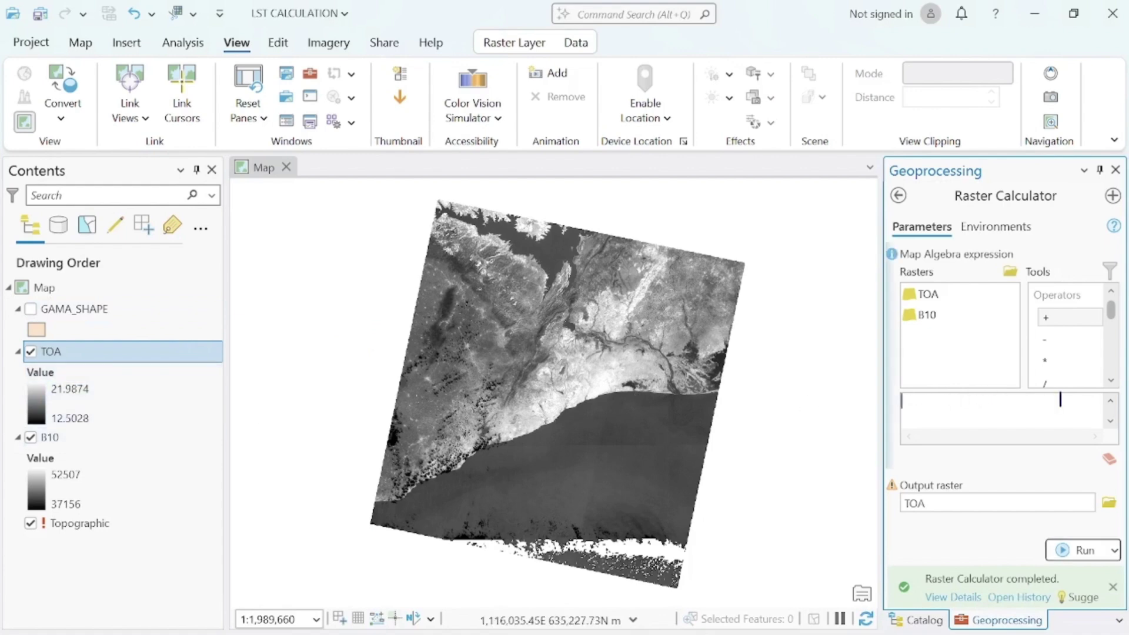
{"action": "type", "text": "K2 / ln (k1 / Lλ + 1) - 273.15"}
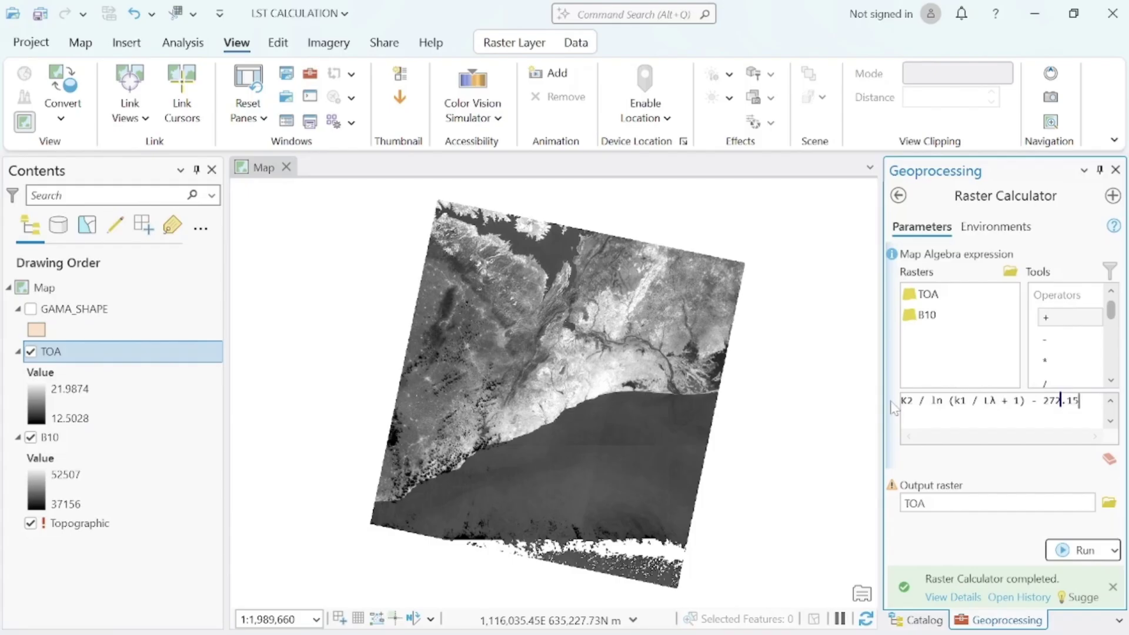
- Look up K2_CONSTANT_BAND_10 in the Notepad metadata file and replace K2 in the Raster Calculator expression with 1321.0789
{"action": "left_click", "coordinate": [734, 615]}
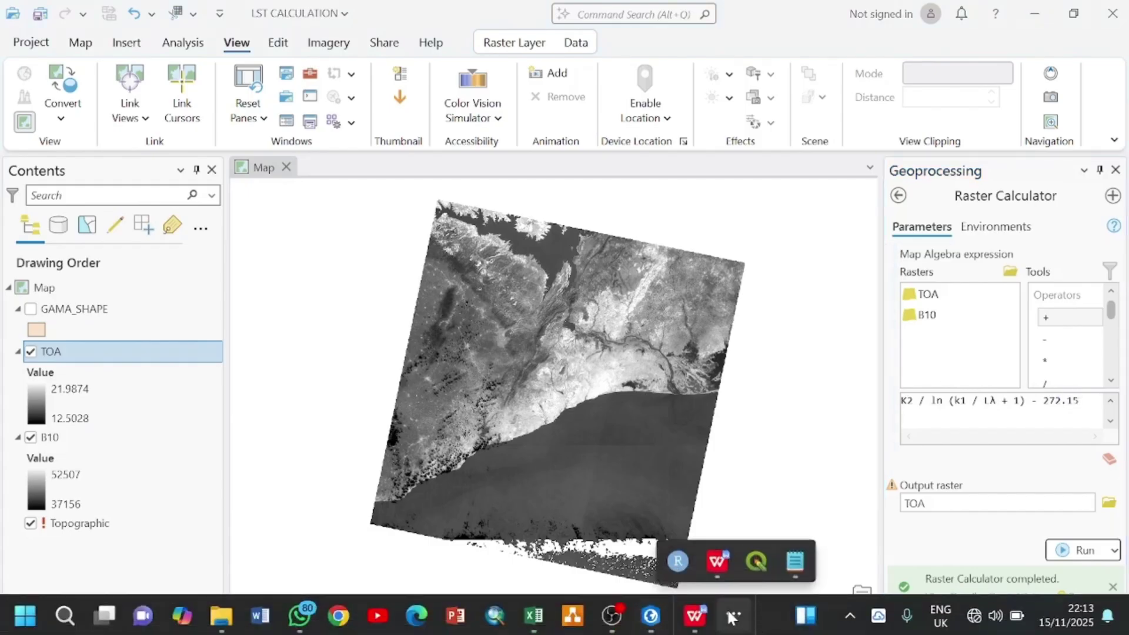
{"action": "left_click", "coordinate": [781, 560]}
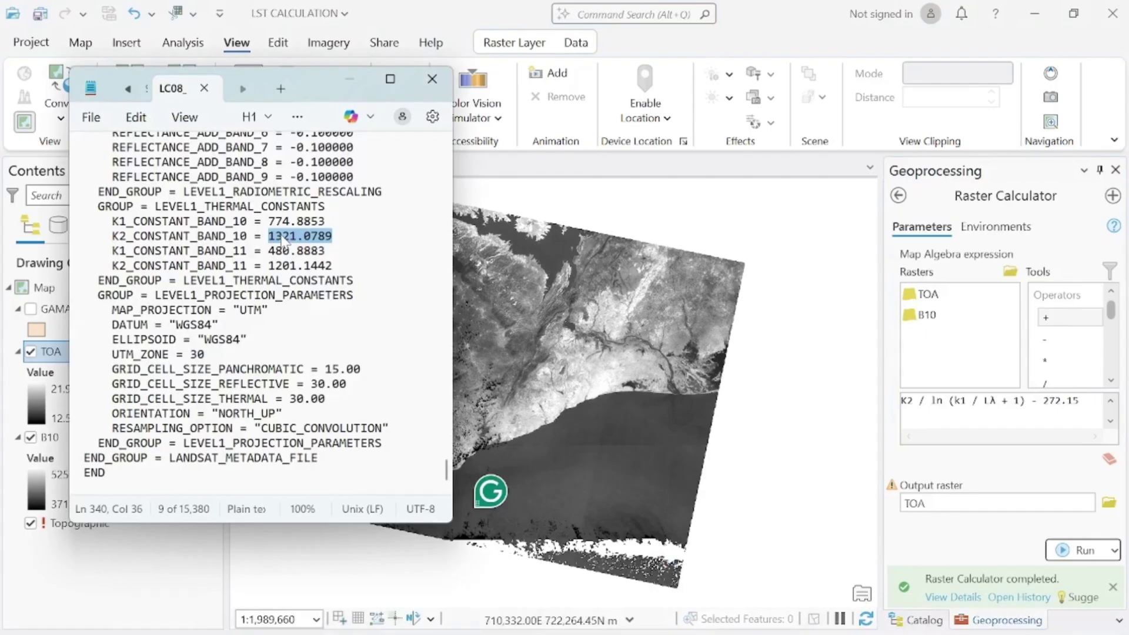
{"action": "left_click", "coordinate": [921, 412]}
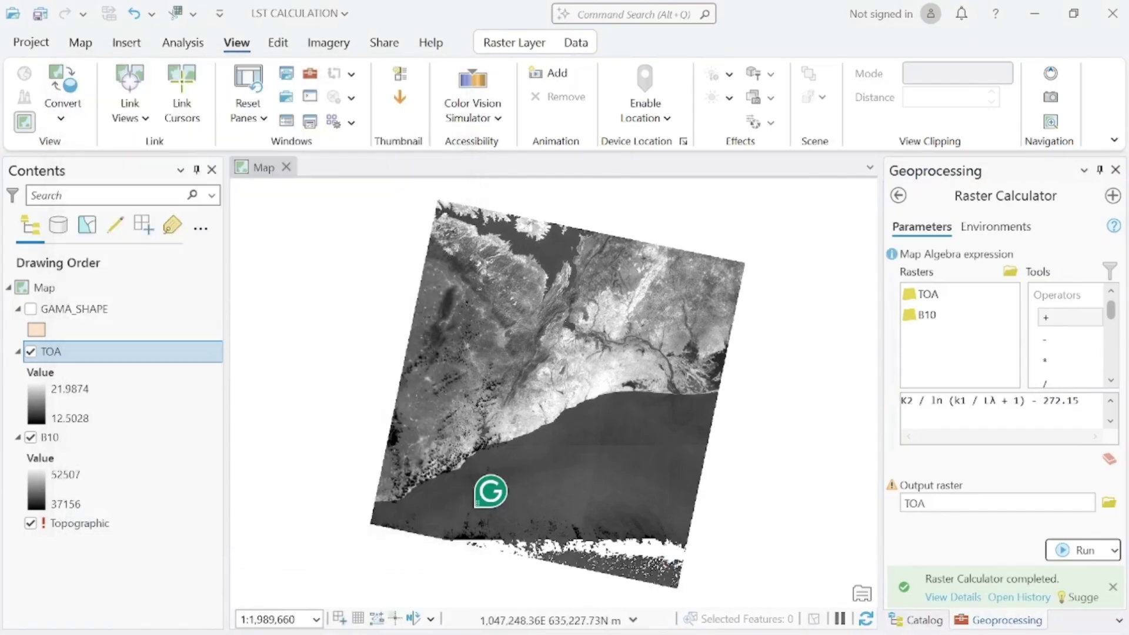
{"action": "left_click", "coordinate": [1062, 401]}
{"action": "key", "text": "BackSpace"}
{"action": "key", "text": "BackSpace"}
{"action": "key", "text": "BackSpace"}
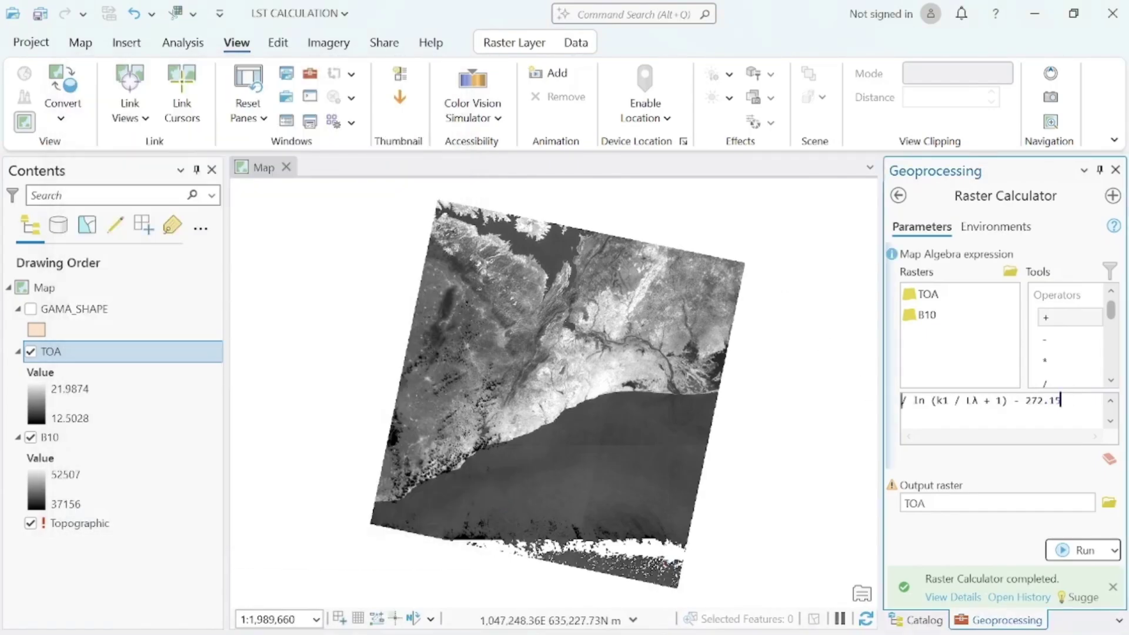
{"action": "type", "text": "1321.0789"}
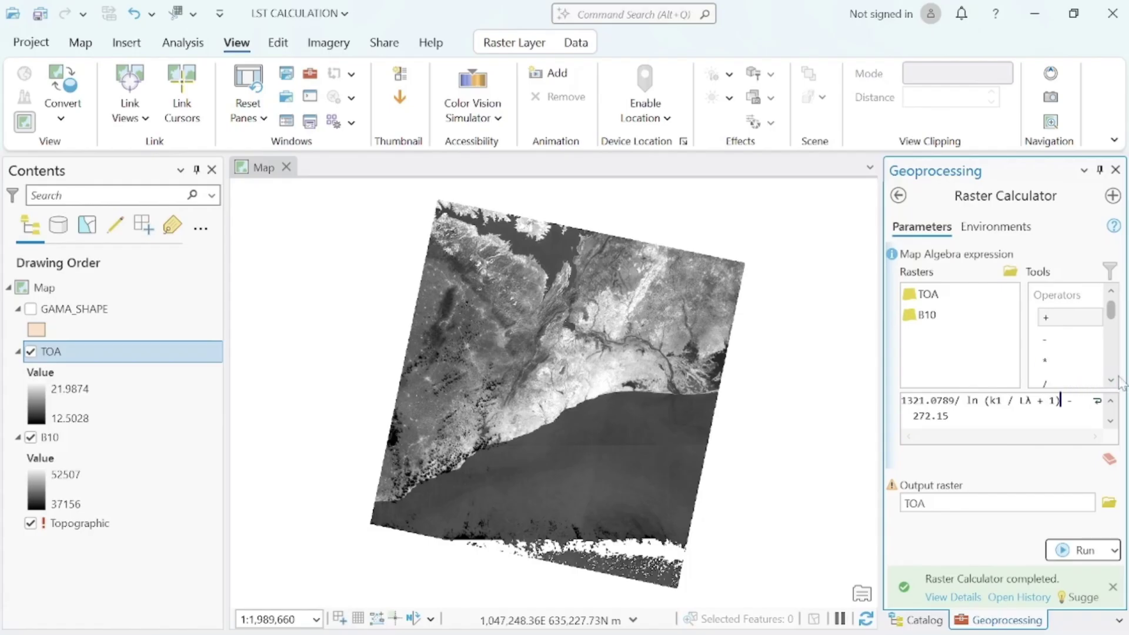
- Replace the ln text in the expression with the Ln tool and remove its extra parentheses, keeping (k1 / Lλ + 1) as its argument
{"action": "scroll", "coordinate": [1112, 380], "scroll_direction": "down", "scroll_amount": 3}
{"action": "scroll", "coordinate": [1113, 382], "scroll_direction": "down", "scroll_amount": 5}
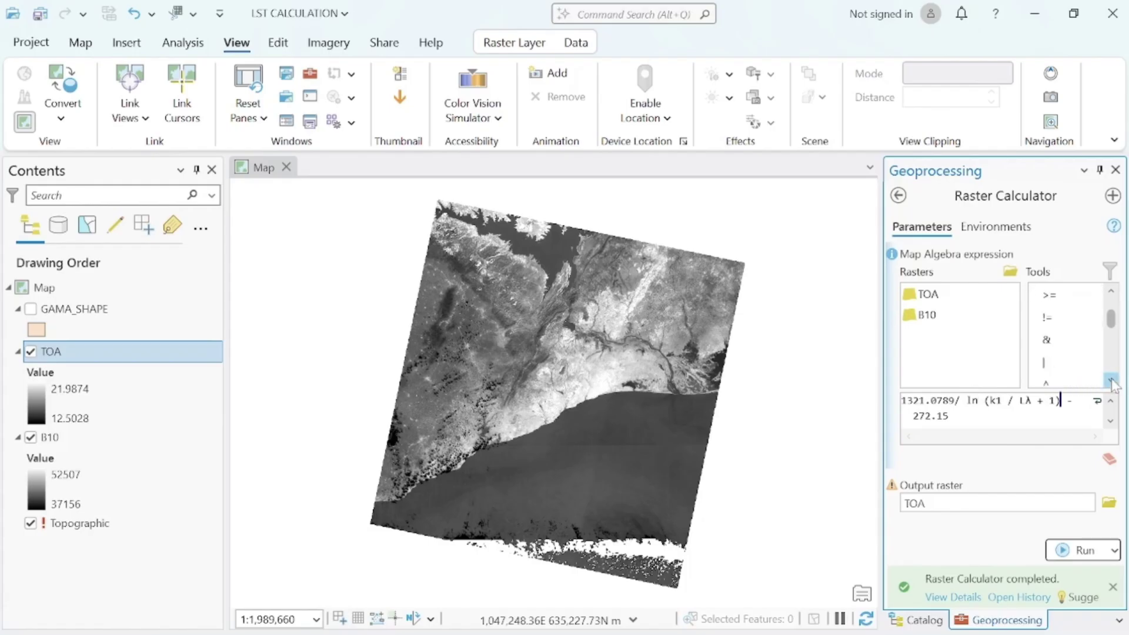
{"action": "scroll", "coordinate": [1112, 382], "scroll_direction": "down", "scroll_amount": 5}
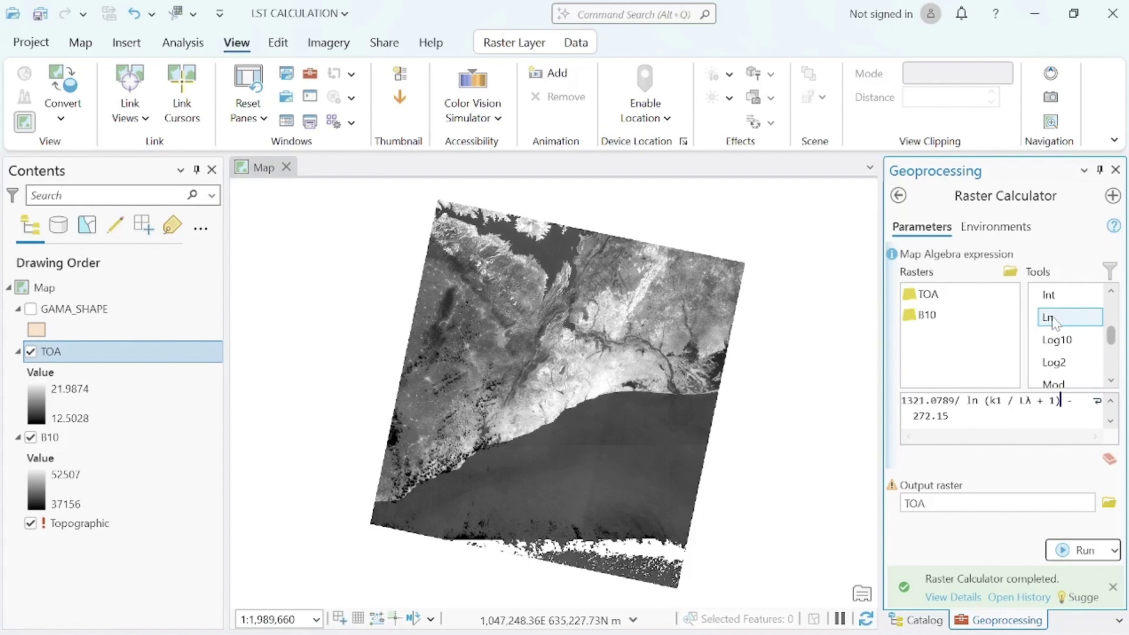
{"action": "key", "text": "BackSpace"}
{"action": "key", "text": "BackSpace"}
{"action": "key", "text": "BackSpace"}
{"action": "double_click", "coordinate": [1068, 325]}
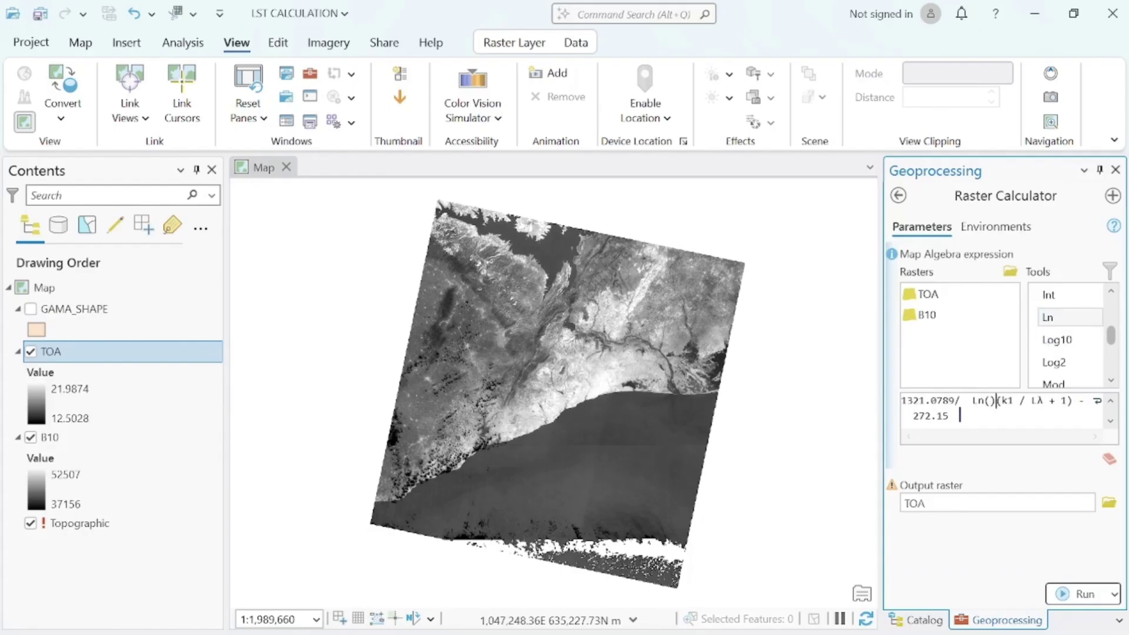
{"action": "key", "text": "BackSpace"}
{"action": "key", "text": "BackSpace"}
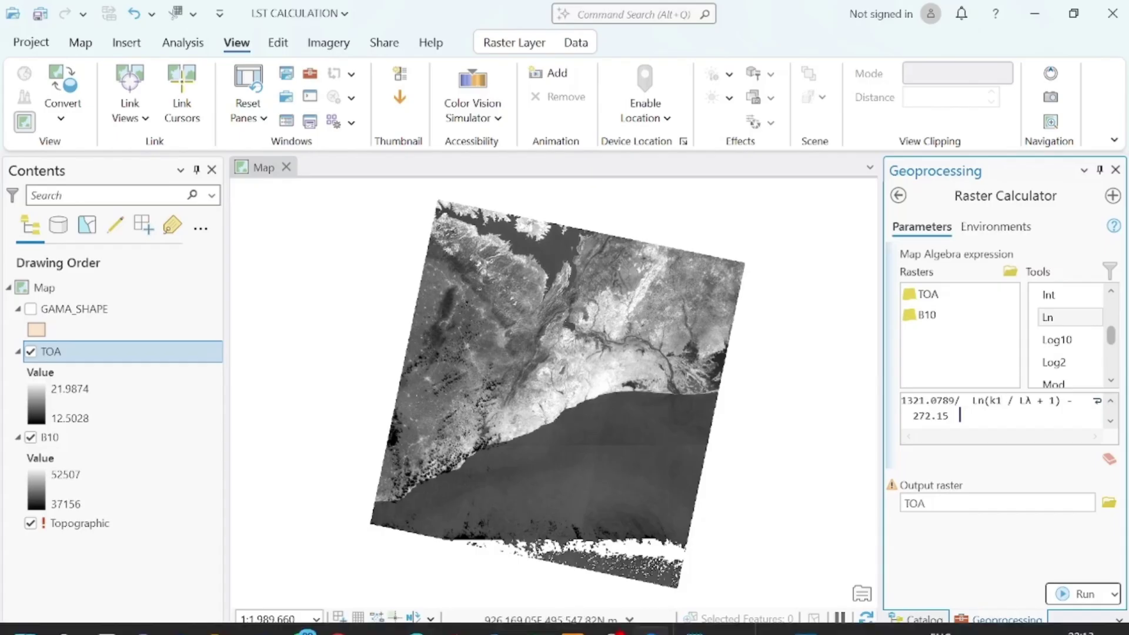
- Copy the K1_CONSTANT_BAND_10 value from the Notepad metadata file and replace k1 in the Raster Calculator expression with 774.8853
{"action": "left_click", "coordinate": [695, 616]}
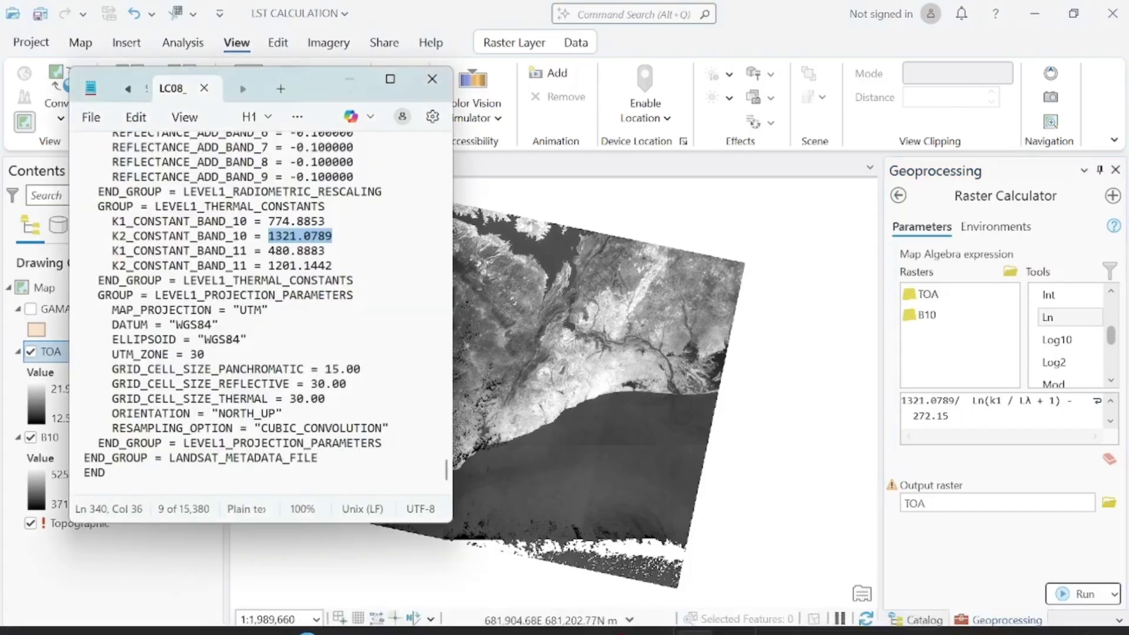
{"action": "left_click_drag", "start_coordinate": [268, 221], "coordinate": [332, 222]}
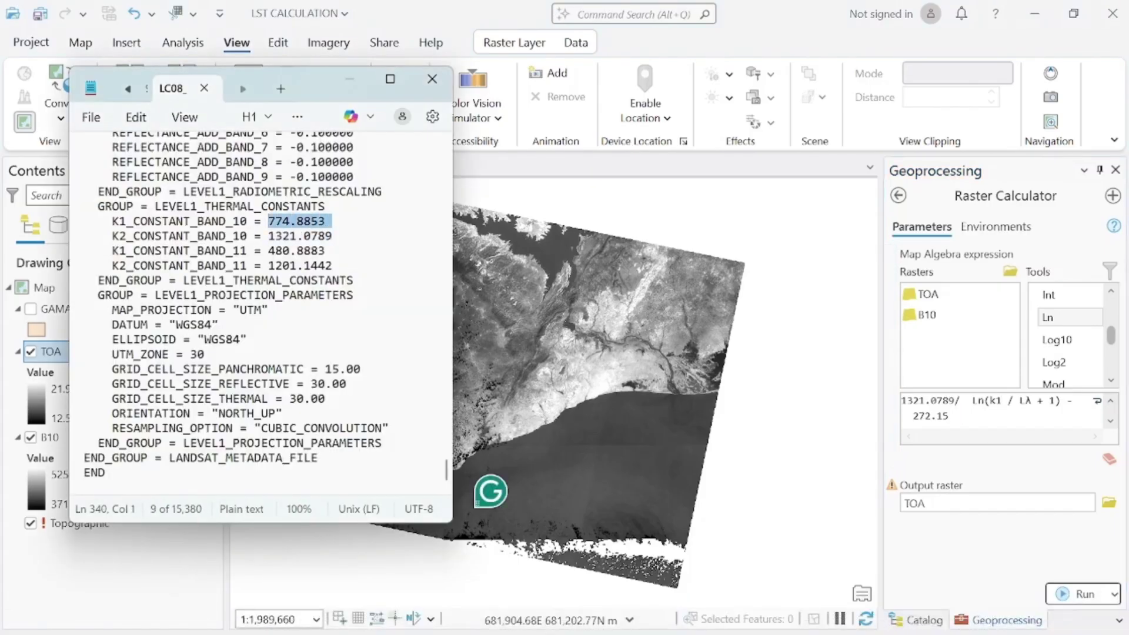
{"action": "right_click", "coordinate": [306, 225]}
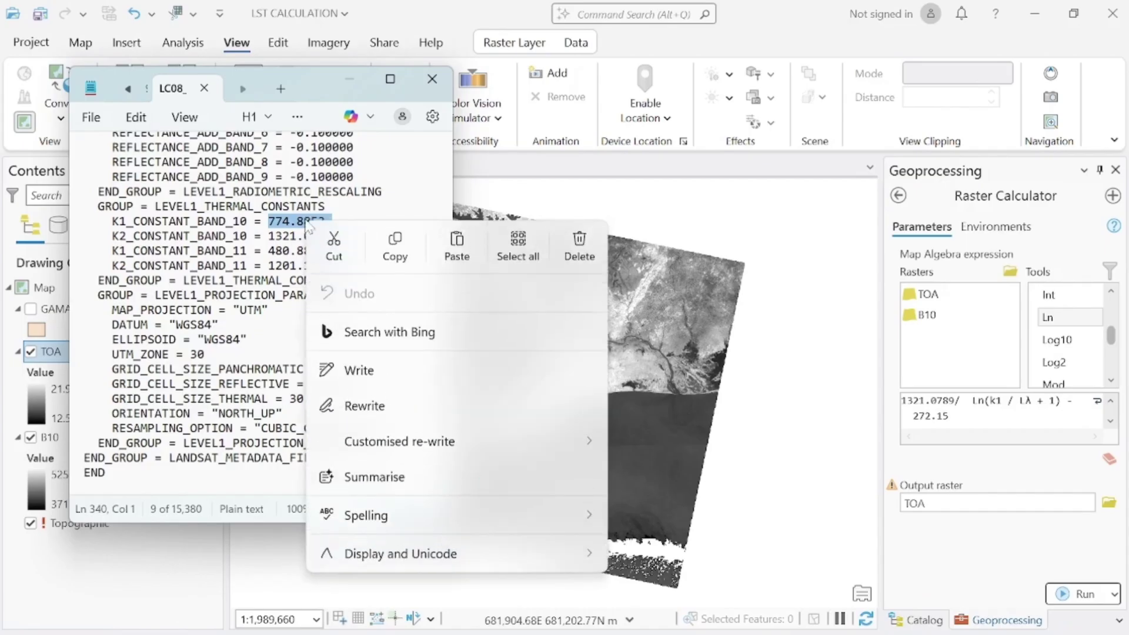
{"action": "left_click", "coordinate": [391, 247]}
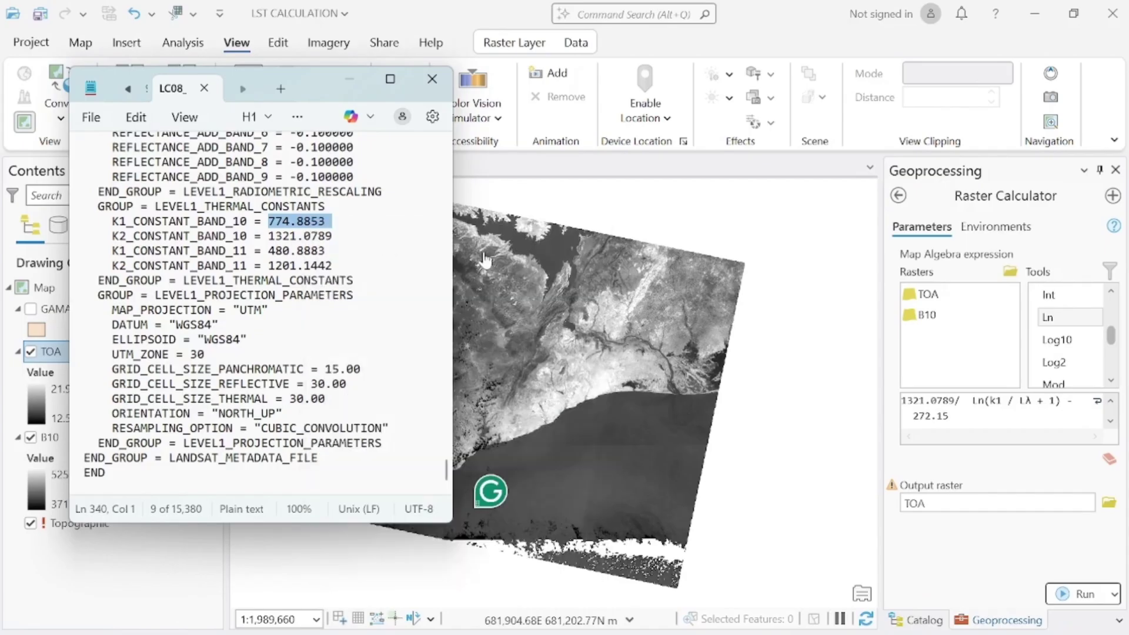
{"action": "scroll", "coordinate": [608, 308], "scroll_direction": "up", "scroll_amount": 6}
{"action": "scroll", "coordinate": [609, 309], "scroll_direction": "down", "scroll_amount": 5}
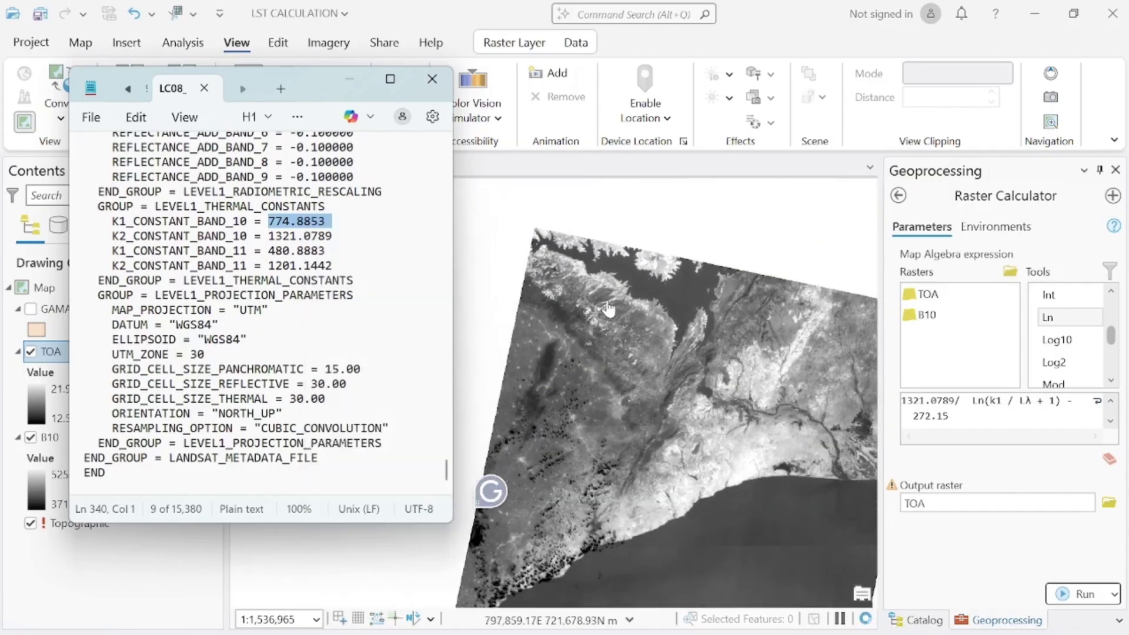
{"action": "left_click", "coordinate": [991, 400]}
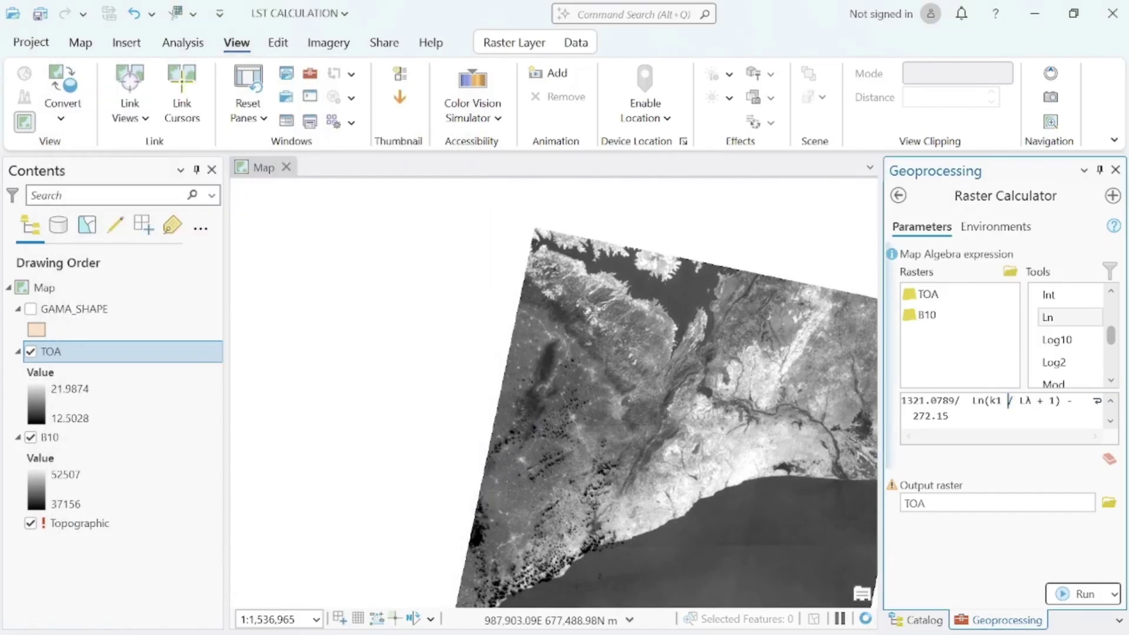
{"action": "key", "text": "BackSpace"}
{"action": "key", "text": "BackSpace"}
{"action": "key", "text": "BackSpace"}
{"action": "key", "text": "ctrl+v"}
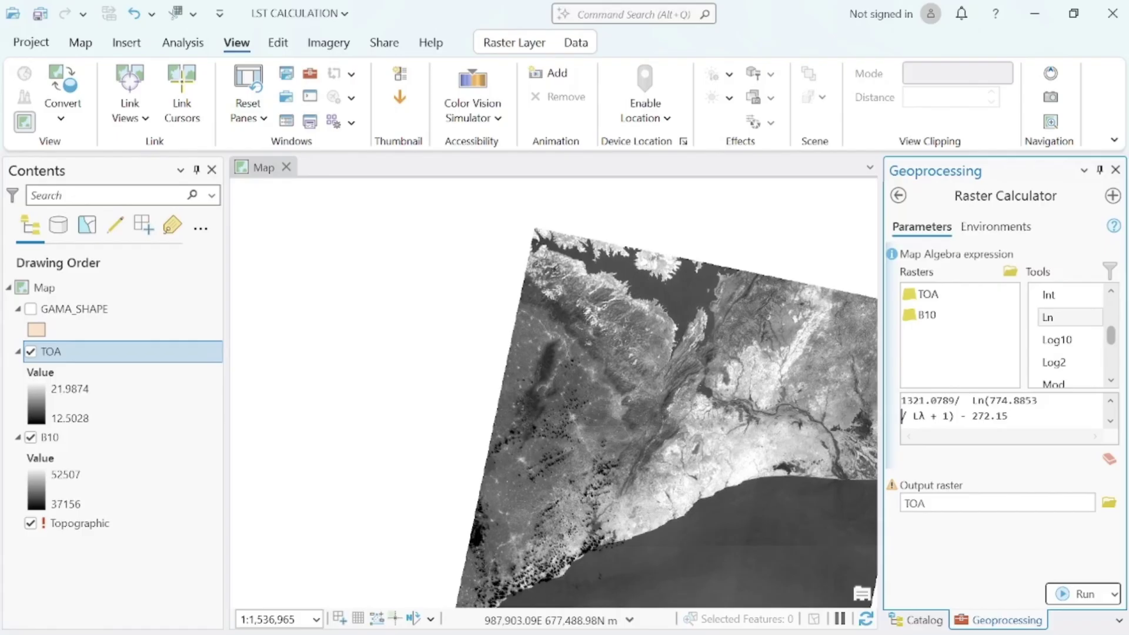
- Replace Lλ in the expression with the TOA raster, giving 1321.0789 / Ln(774.8853 / "TOA" + 1) - 272.15
{"action": "key", "text": "BackSpace"}
{"action": "key", "text": "BackSpace"}
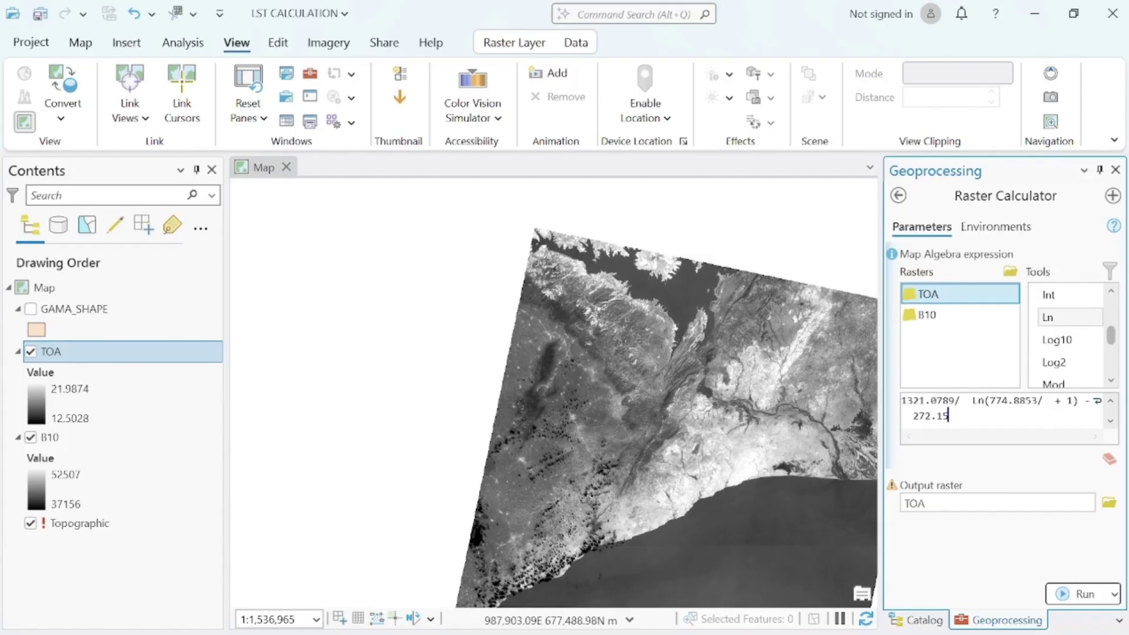
{"action": "double_click", "coordinate": [947, 297]}
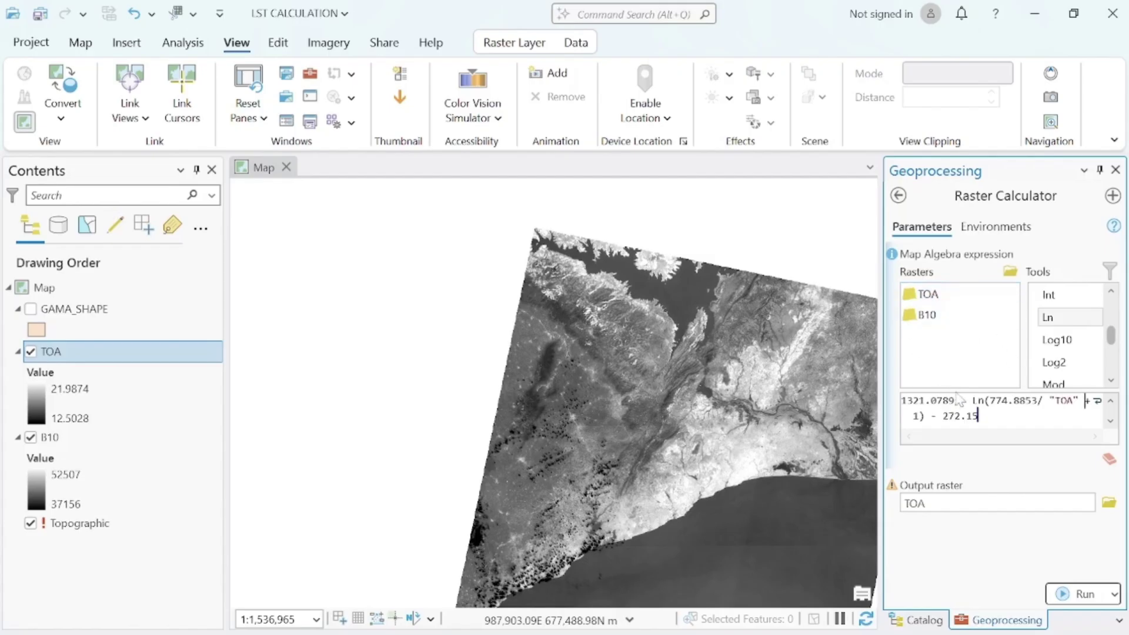
- Name the output raster BT and run the Raster Calculator
{"action": "left_click", "coordinate": [1046, 499]}
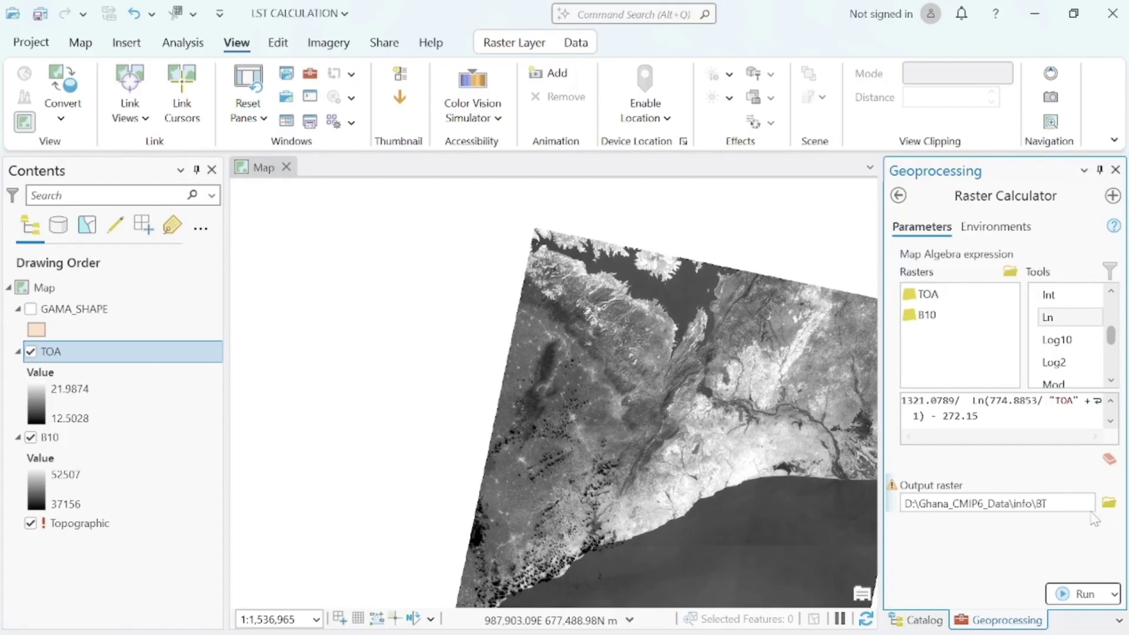
{"action": "left_click", "coordinate": [1109, 503]}
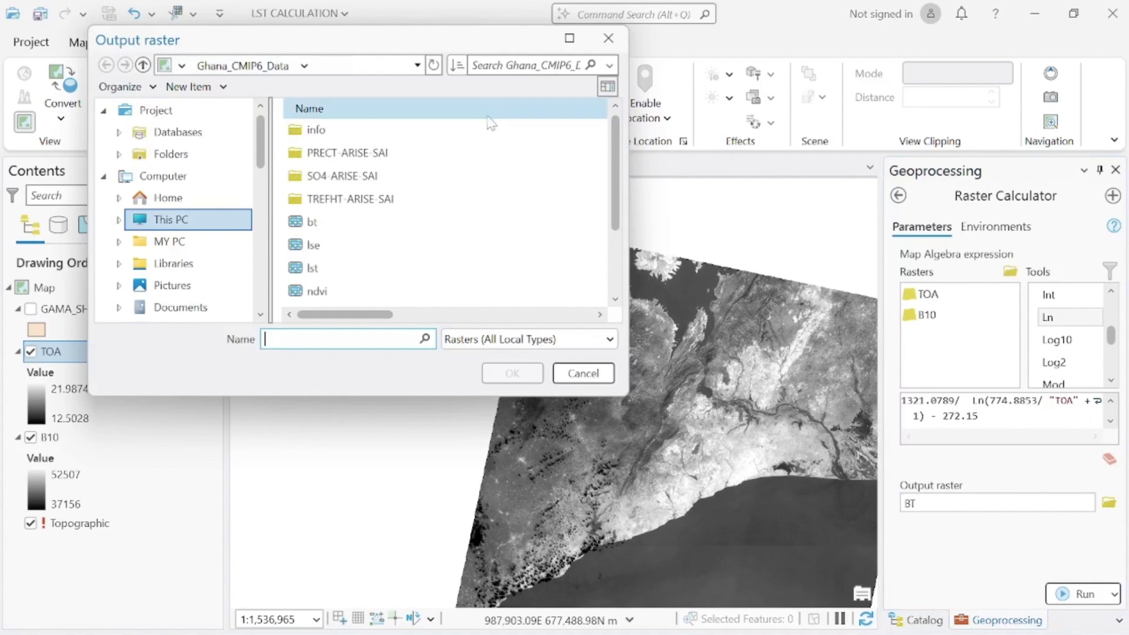
{"action": "left_click", "coordinate": [583, 373]}
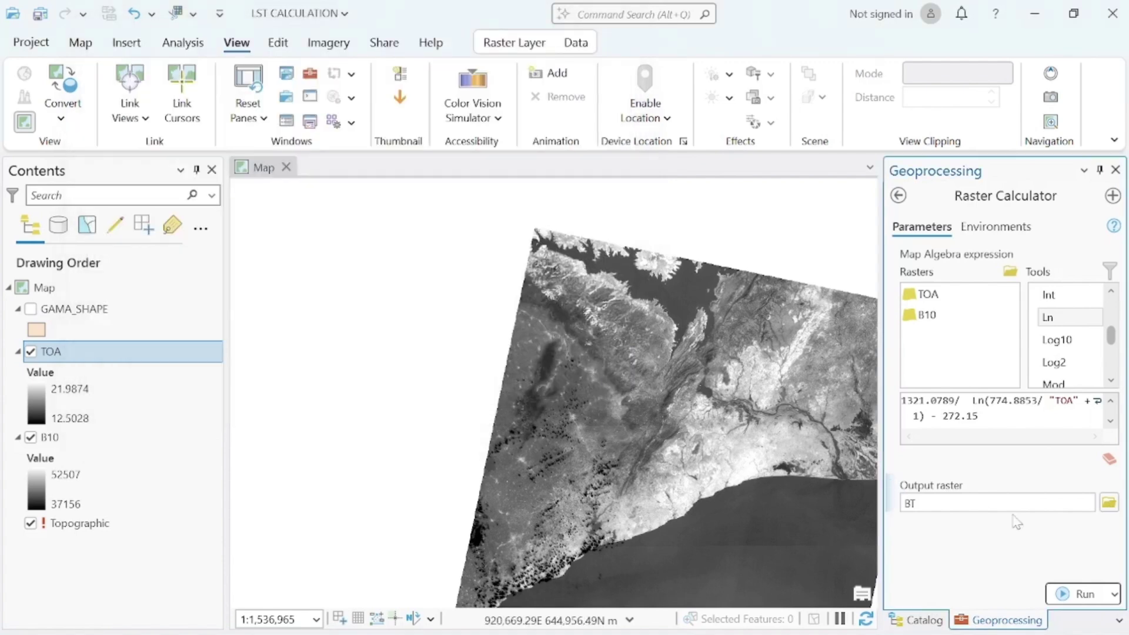
{"action": "left_click", "coordinate": [1081, 594]}
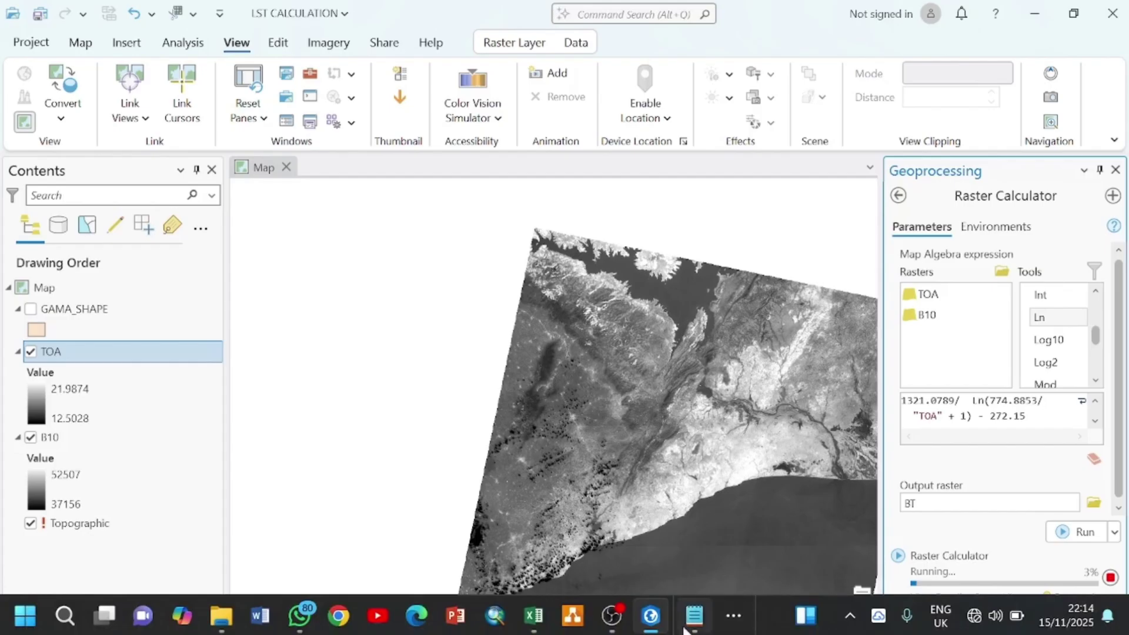
- Switch to the WPS Office document and select the NDVI formula Float (NIR – RED) / Float(NIR + RED)
{"action": "left_click", "coordinate": [729, 627]}
{"action": "left_click", "coordinate": [716, 560]}
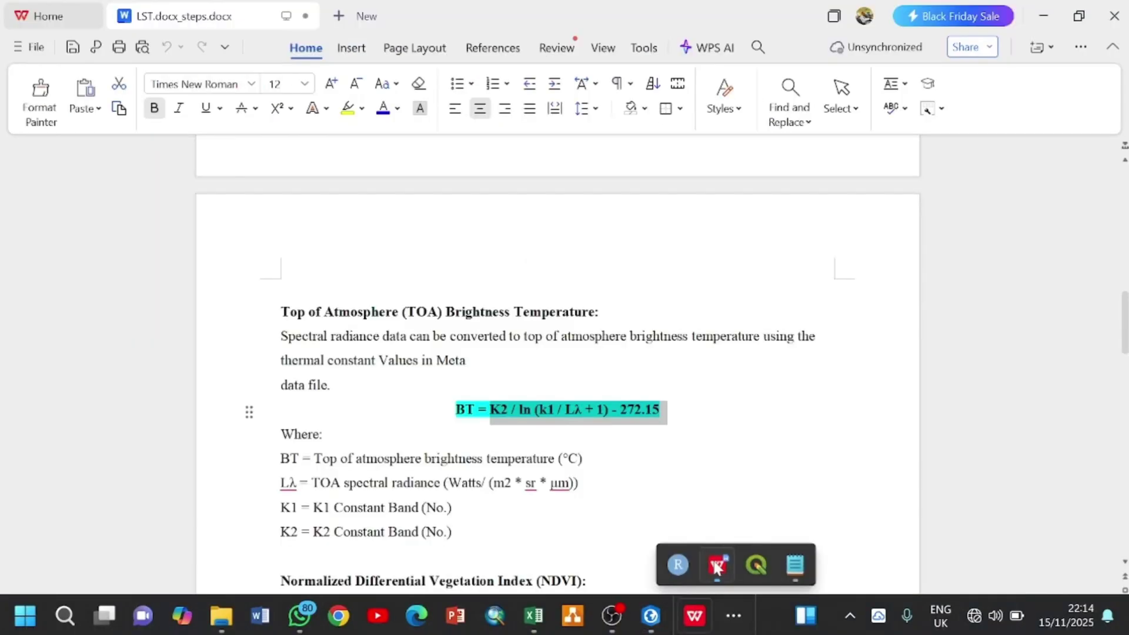
{"action": "scroll", "coordinate": [558, 377], "scroll_direction": "down", "scroll_amount": 7}
{"action": "scroll", "coordinate": [557, 376], "scroll_direction": "up", "scroll_amount": 3}
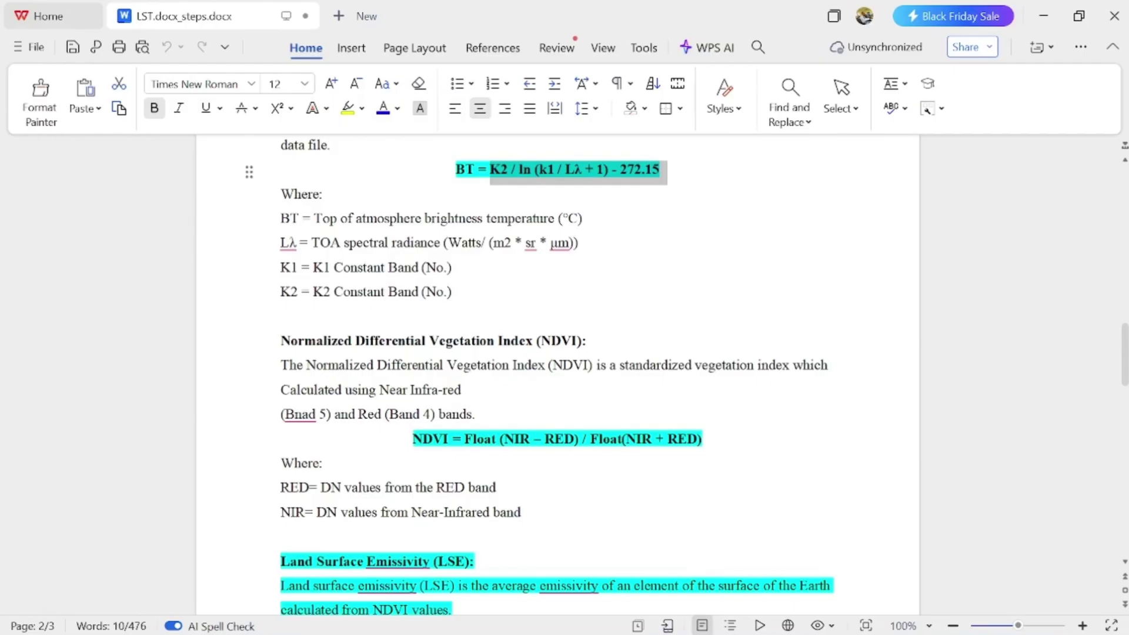
{"action": "left_click_drag", "start_coordinate": [464, 440], "coordinate": [711, 439]}
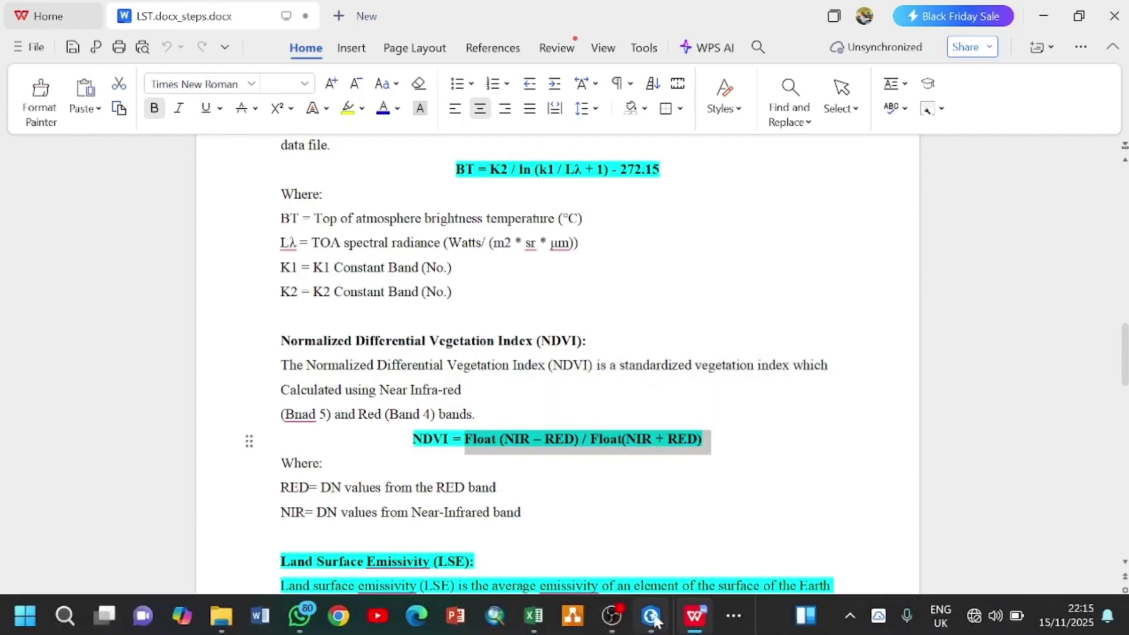
{"action": "mouse_move", "coordinate": [631, 612]}
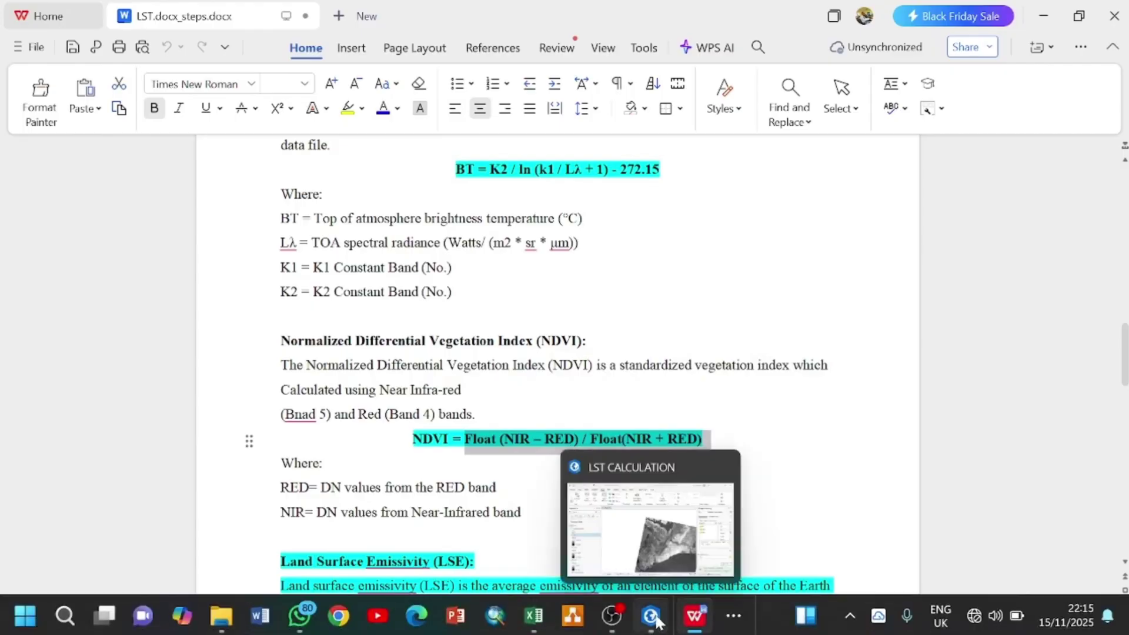
- Return to ArcGIS Pro and add the Landsat SR_B4.TIF and SR_B5.TIF rasters from the Catalog to the map
{"action": "left_click", "coordinate": [653, 617]}
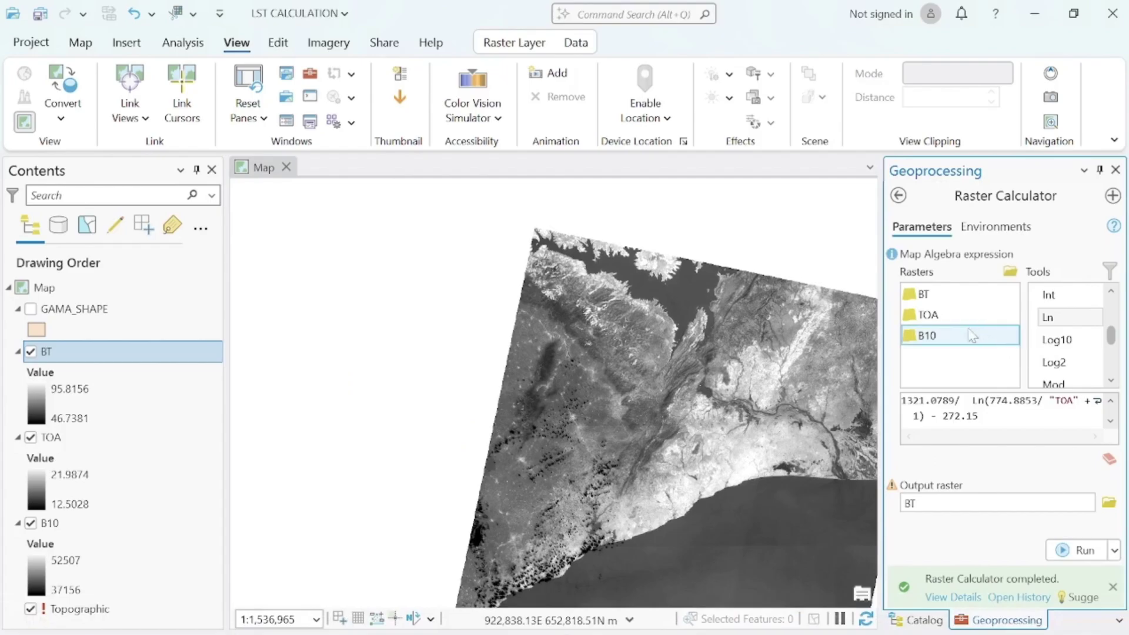
{"action": "left_click", "coordinate": [289, 76]}
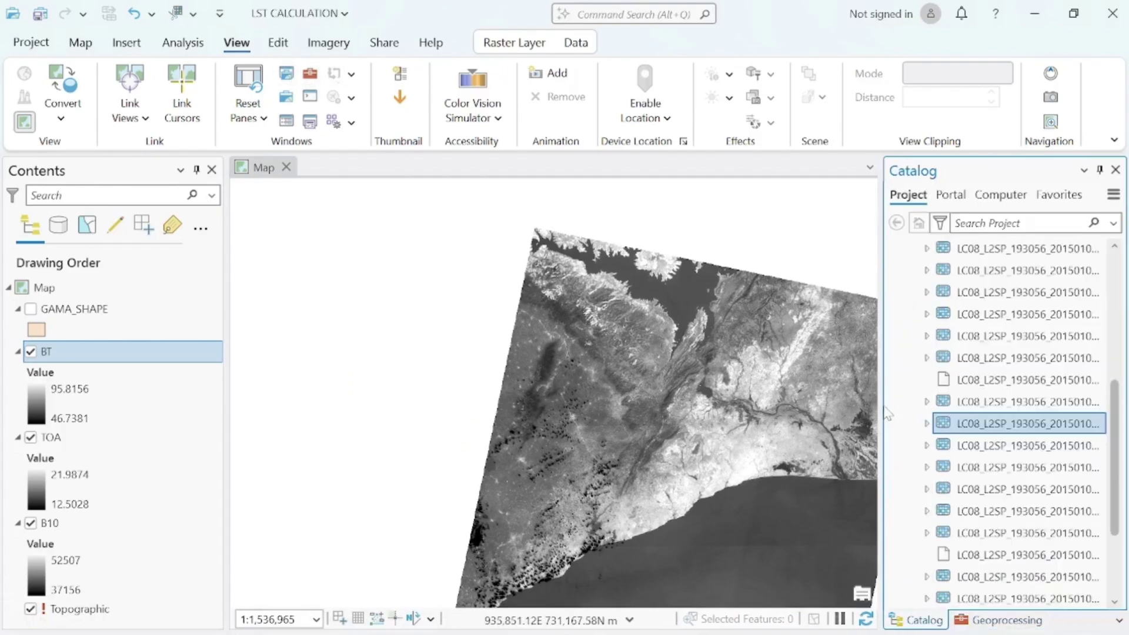
{"action": "left_click_drag", "start_coordinate": [880, 404], "coordinate": [723, 406]}
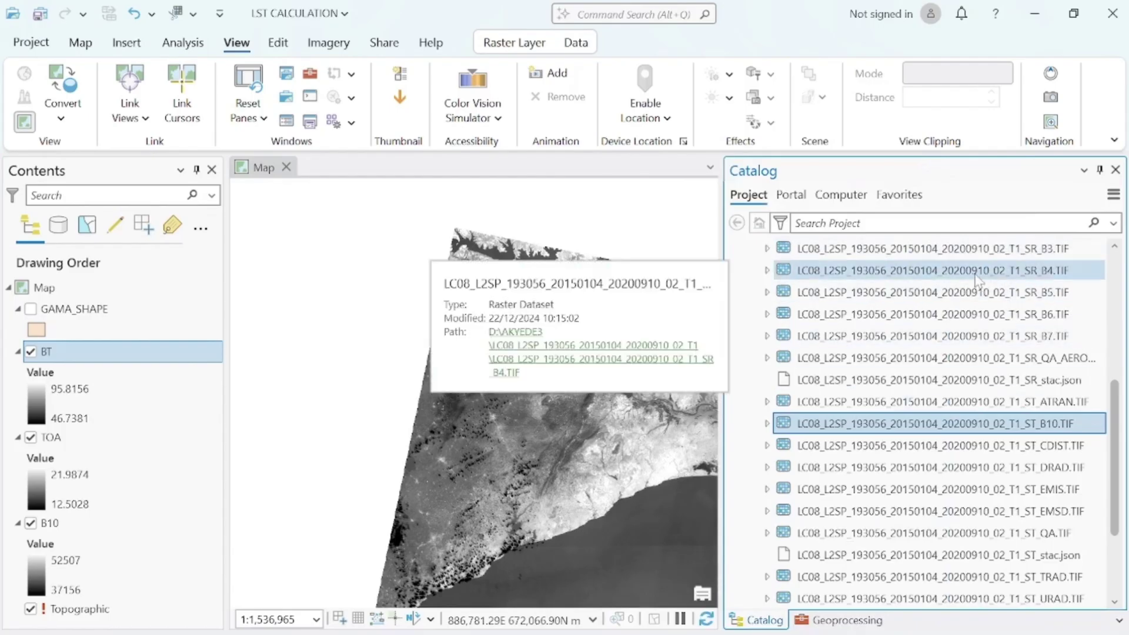
{"action": "mouse_move", "coordinate": [978, 275]}
{"action": "left_mouse_down"}
{"action": "mouse_move", "coordinate": [131, 323]}
{"action": "mouse_move", "coordinate": [132, 356]}
{"action": "left_mouse_up"}
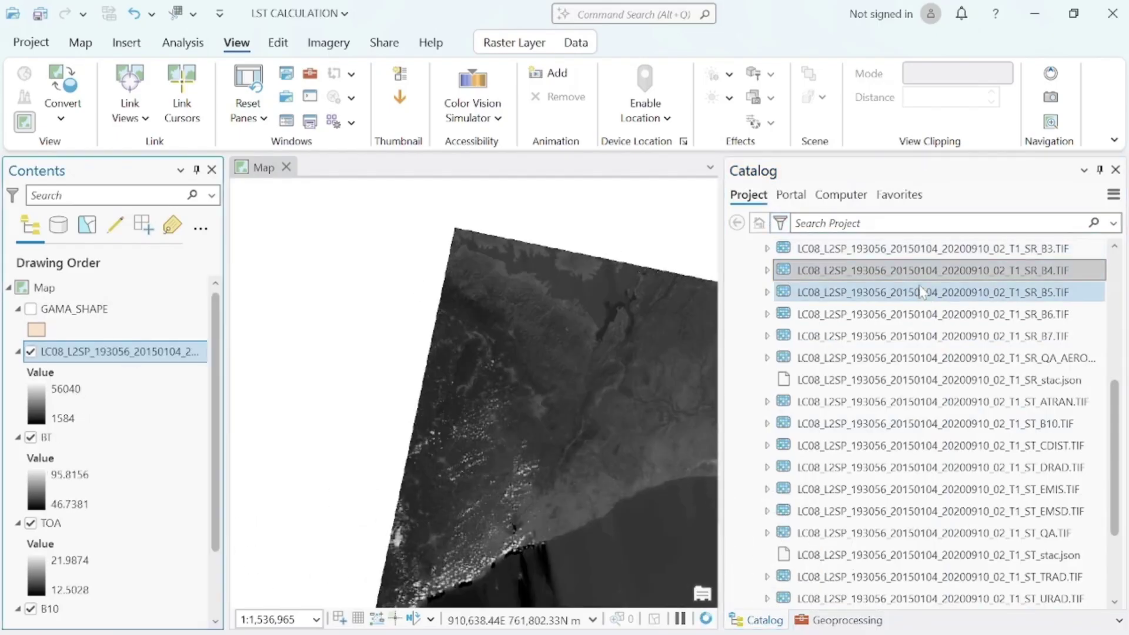
{"action": "left_click", "coordinate": [921, 292]}
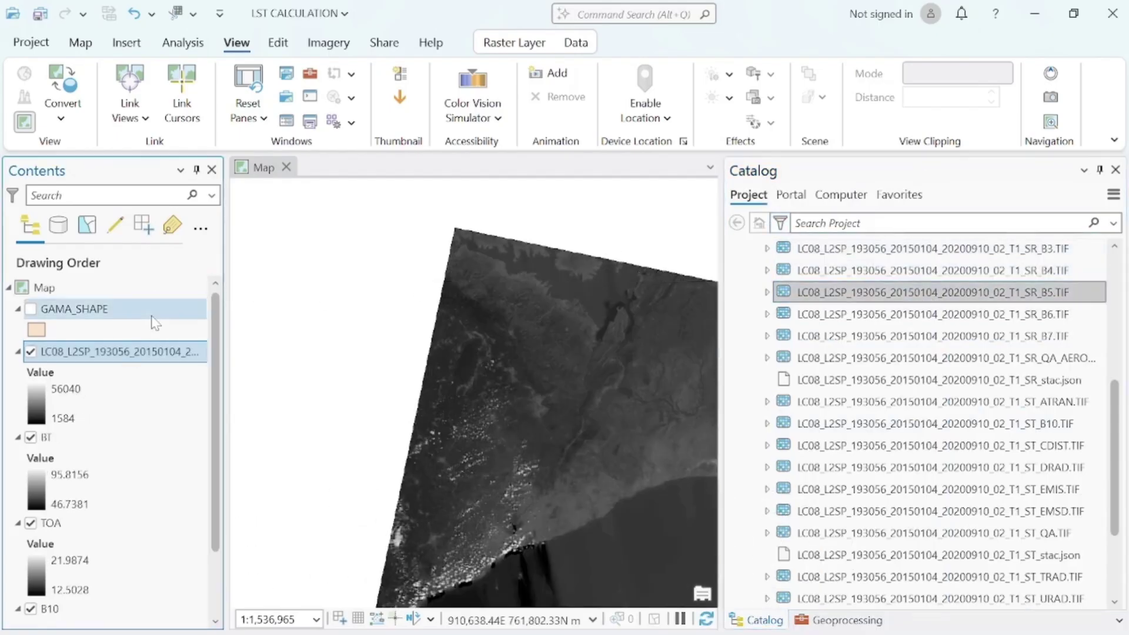
{"action": "left_click_drag", "start_coordinate": [154, 323], "coordinate": [153, 318]}
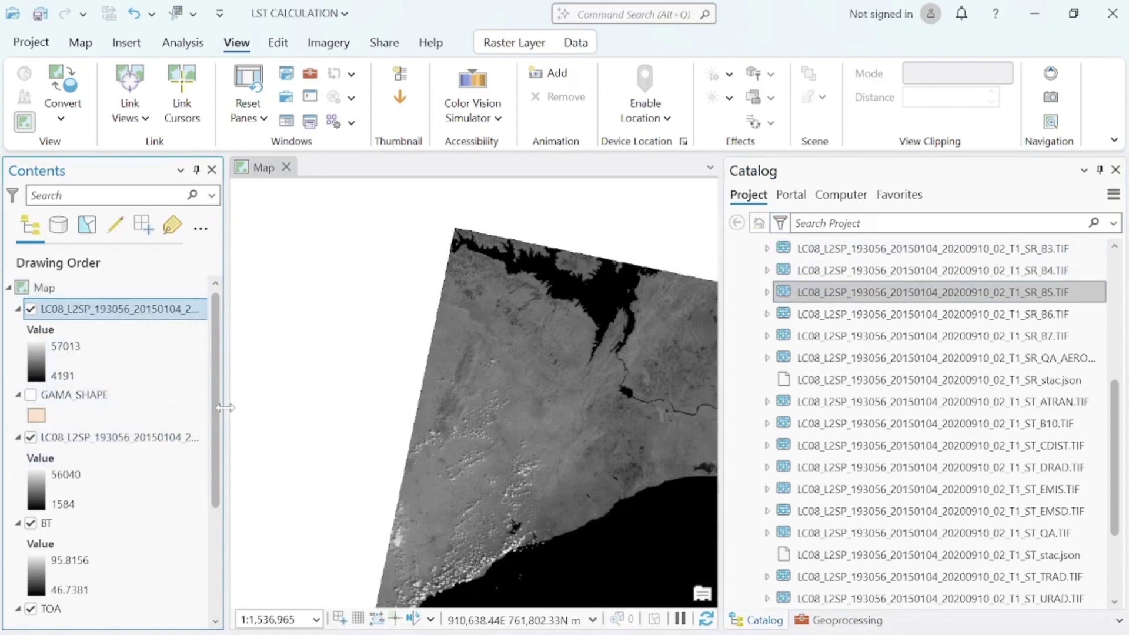
- Widen the Contents pane and rename the SR_B5.TIF layer as B5
{"action": "left_click_drag", "start_coordinate": [226, 408], "coordinate": [376, 409]}
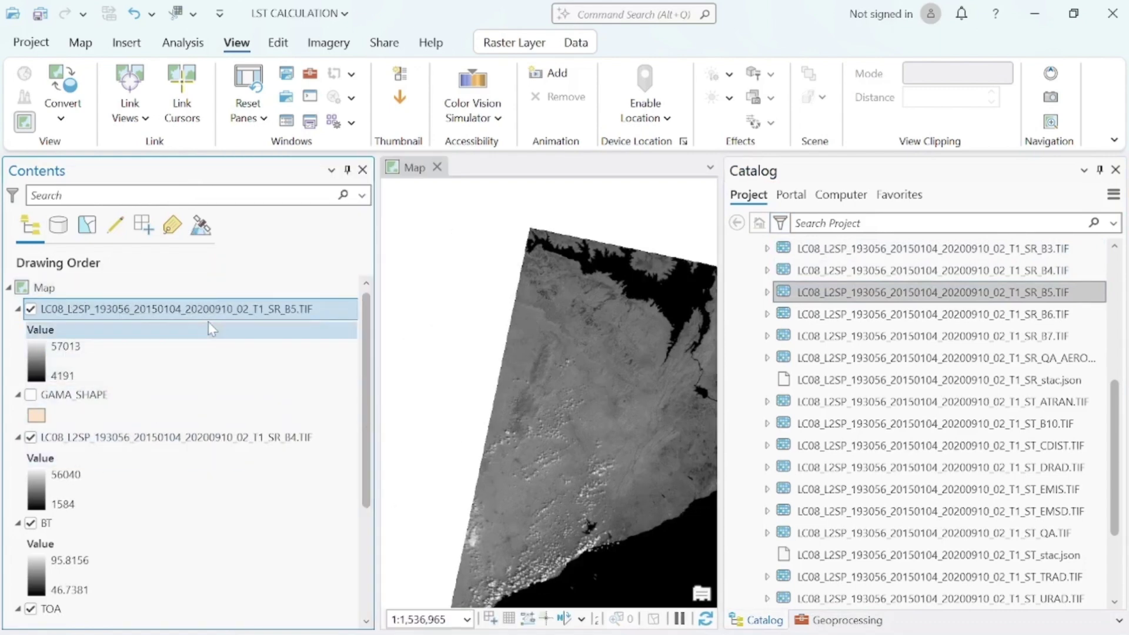
{"action": "left_click", "coordinate": [205, 310]}
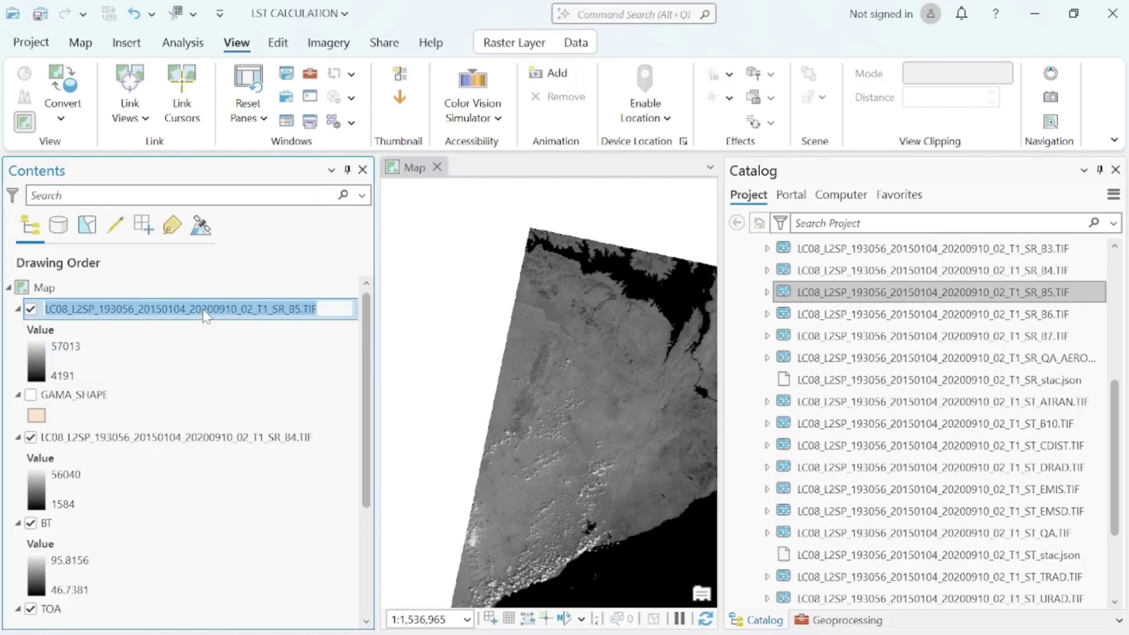
{"action": "type", "text": "B5"}
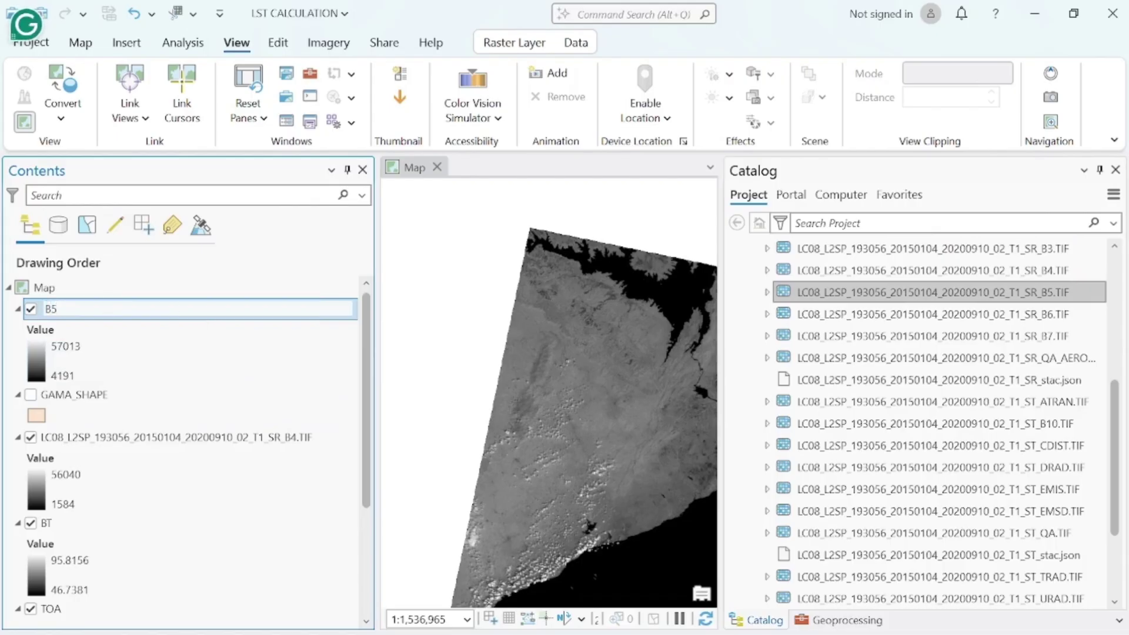
- Rename the SR_B4.TIF layer as B4
{"action": "left_click", "coordinate": [140, 436]}
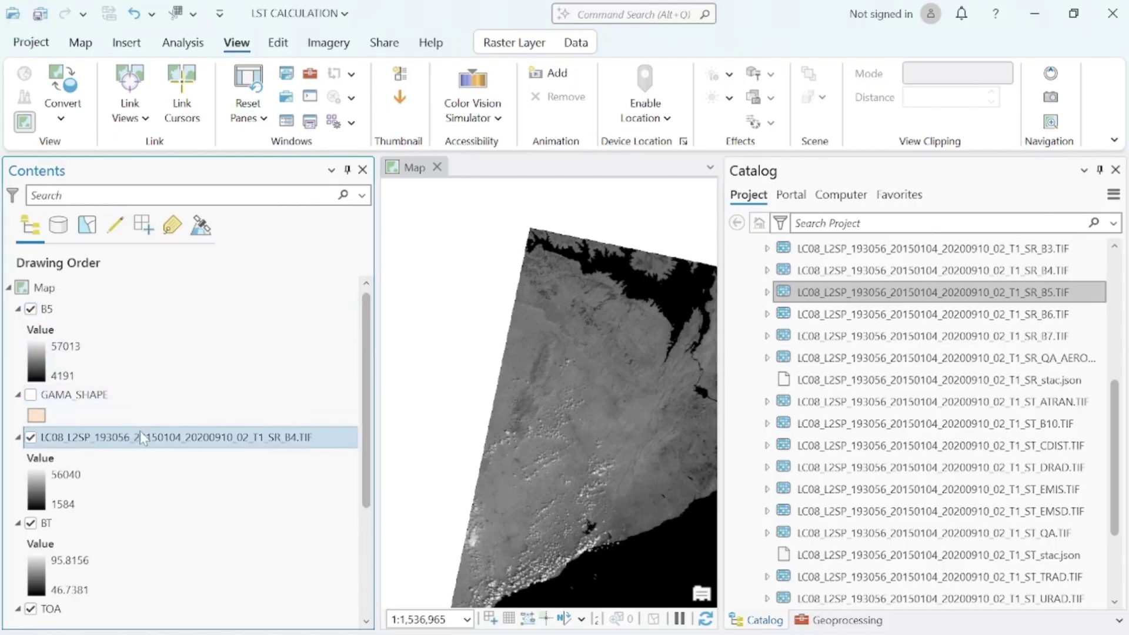
{"action": "double_click", "coordinate": [140, 435]}
{"action": "left_click", "coordinate": [737, 479]}
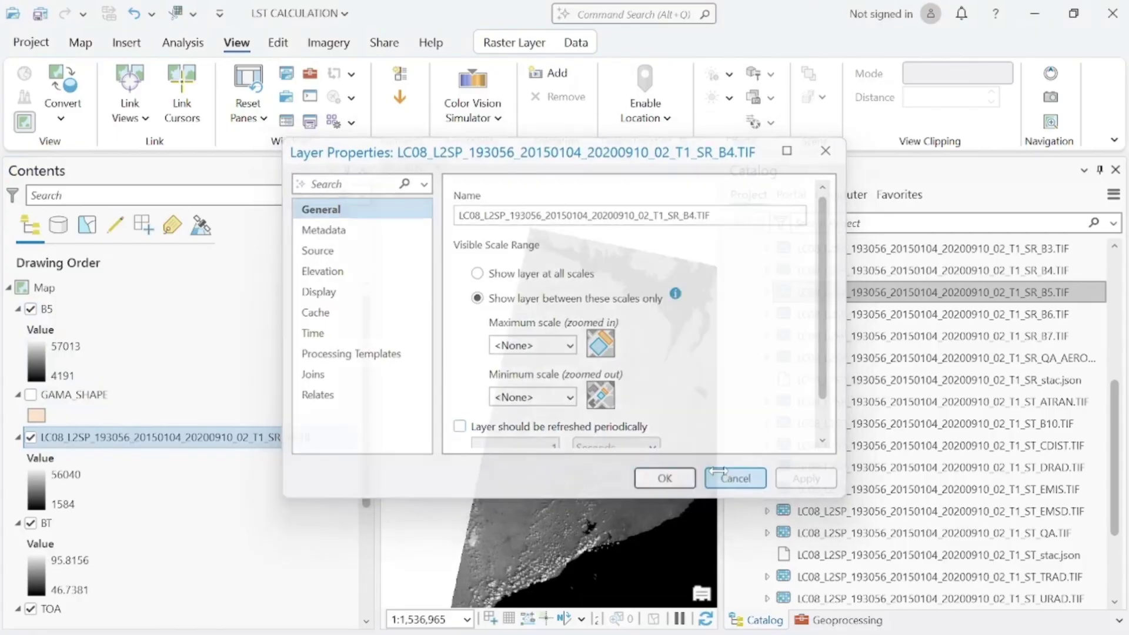
{"action": "left_click", "coordinate": [187, 438]}
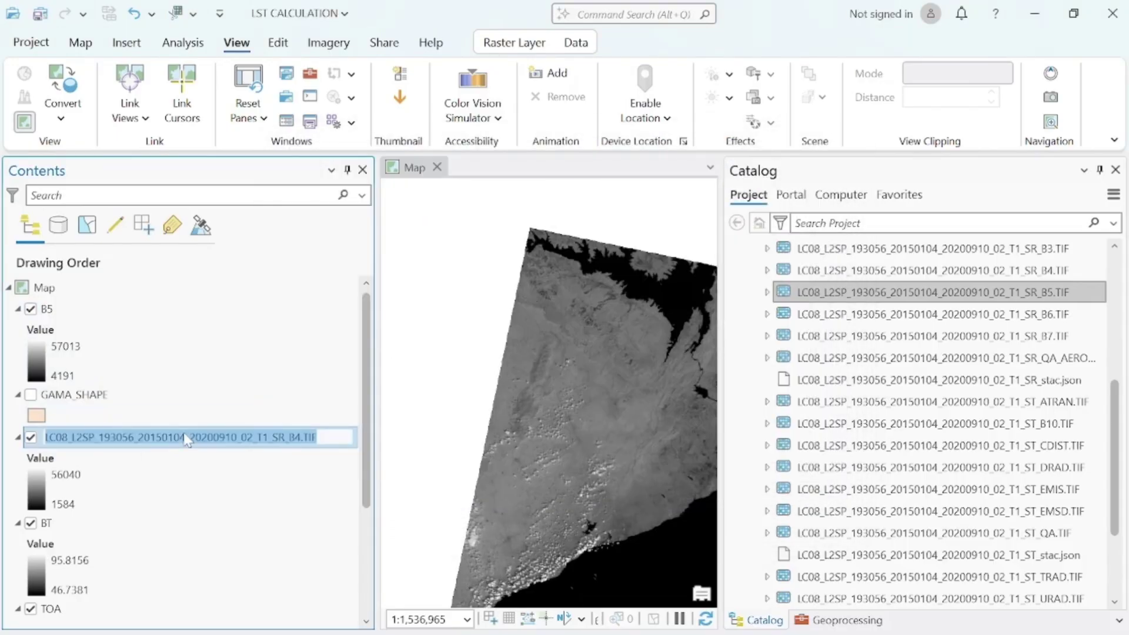
{"action": "type", "text": "B4"}
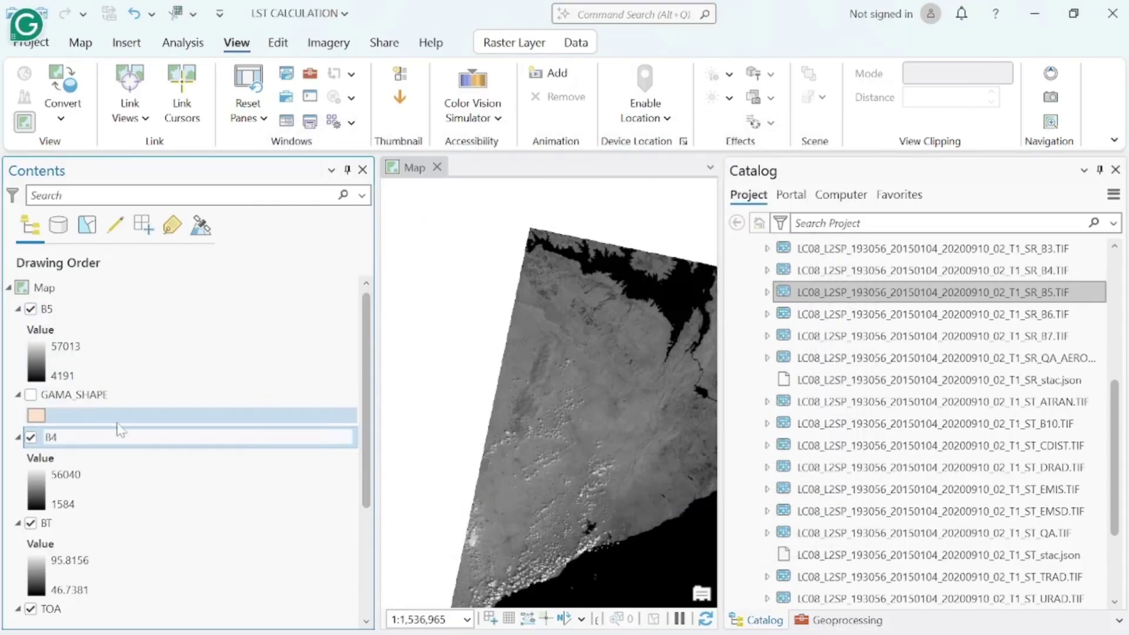
{"action": "left_click", "coordinate": [89, 317]}
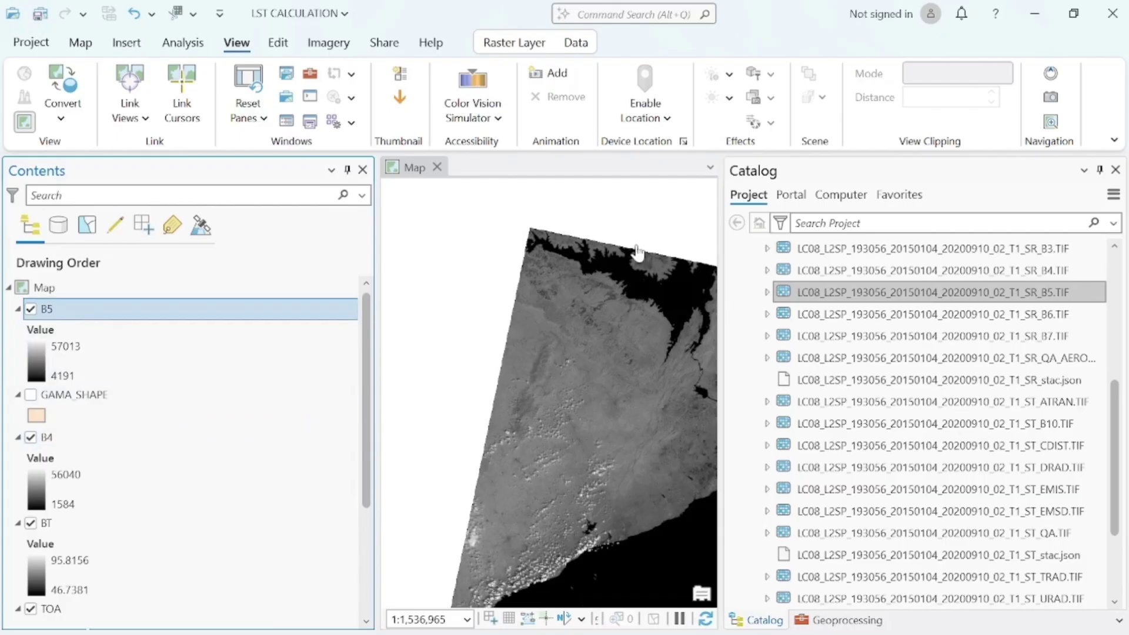
- Close the Catalog pane and clear the entire brightness temperature expression from the Raster Calculator
{"action": "left_click", "coordinate": [1116, 170]}
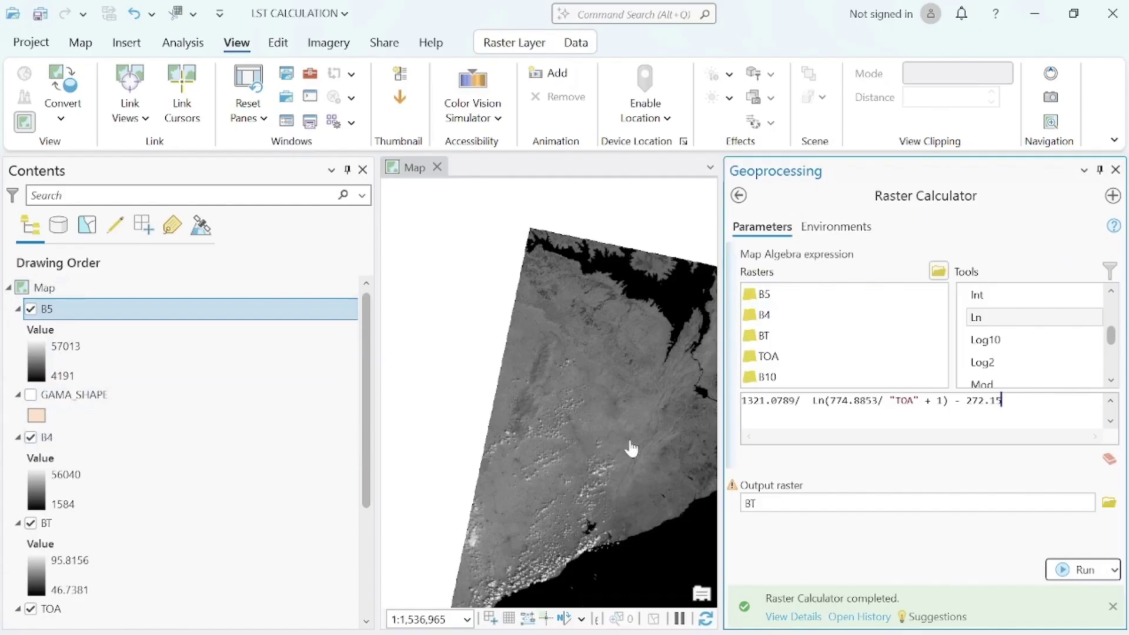
{"action": "key", "text": "BackSpace"}
{"action": "key", "text": "BackSpace"}
{"action": "key", "text": "BackSpace"}
{"action": "key", "text": "BackSpace"}
{"action": "key", "text": "BackSpace"}
{"action": "key", "text": "BackSpace"}
{"action": "key", "text": "BackSpace"}
{"action": "key", "text": "BackSpace"}
{"action": "key", "text": "BackSpace"}
{"action": "key", "text": "BackSpace"}
{"action": "key", "text": "BackSpace"}
{"action": "key", "text": "BackSpace"}
{"action": "key", "text": "BackSpace"}
{"action": "key", "text": "BackSpace"}
{"action": "key", "text": "BackSpace"}
{"action": "key", "text": "BackSpace"}
{"action": "key", "text": "BackSpace"}
{"action": "key", "text": "BackSpace"}
{"action": "key", "text": "BackSpace"}
{"action": "key", "text": "BackSpace"}
{"action": "key", "text": "BackSpace"}
{"action": "key", "text": "BackSpace"}
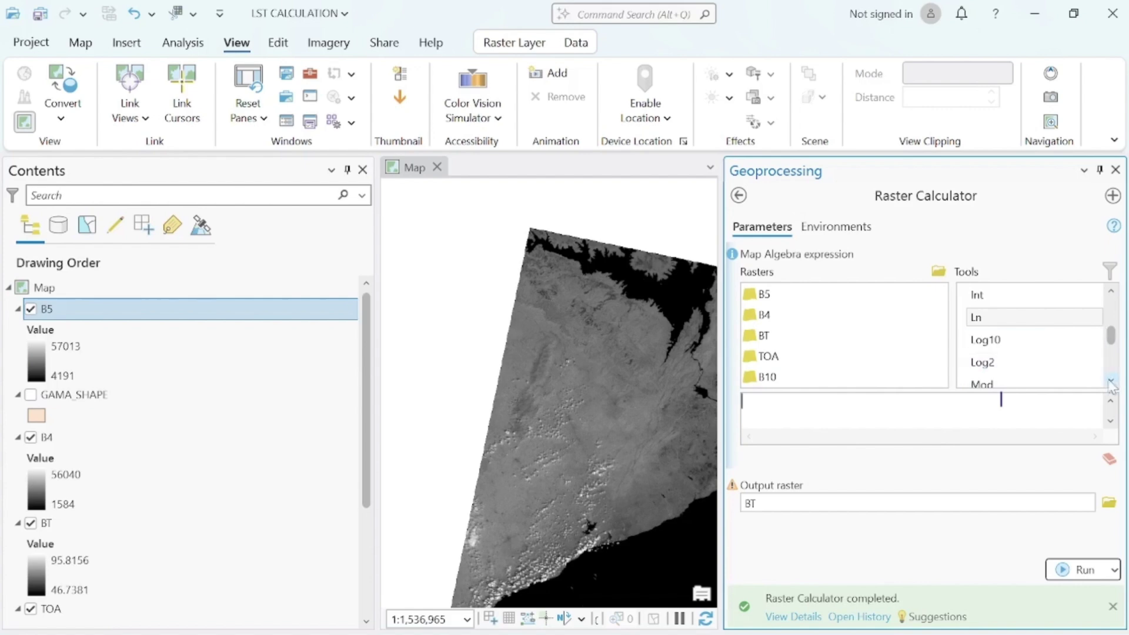
- Build the NDVI numerator Float("B5" - "B4") in the Raster Calculator expression using the Float function and the B5 and B4 rasters
{"action": "scroll", "coordinate": [1112, 385], "scroll_direction": "down", "scroll_amount": 4}
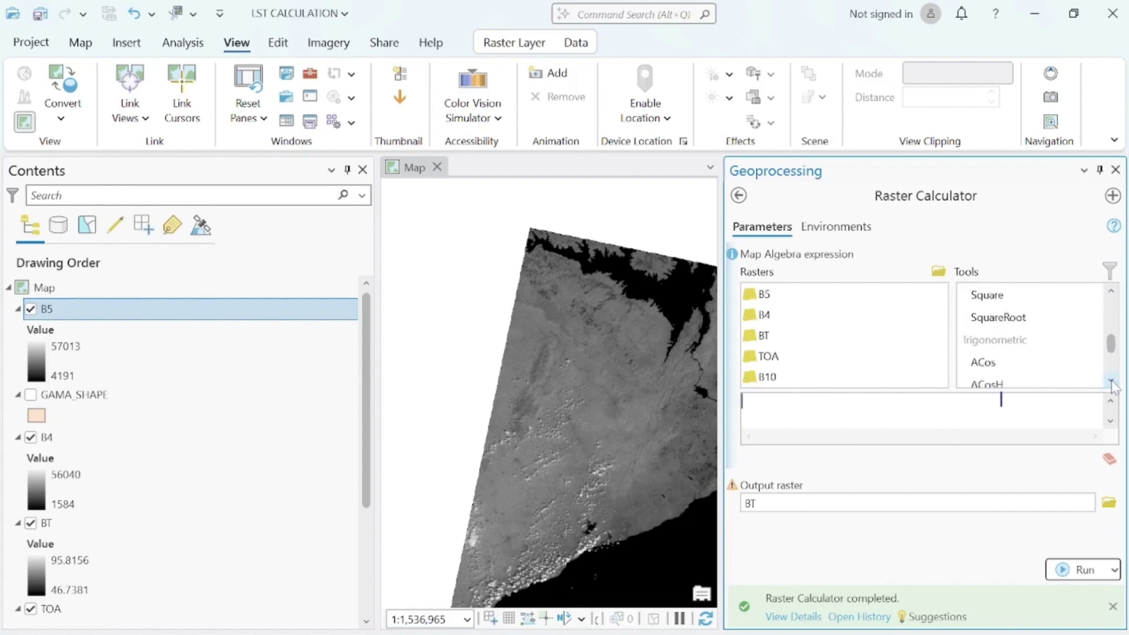
{"action": "left_click", "coordinate": [1112, 383]}
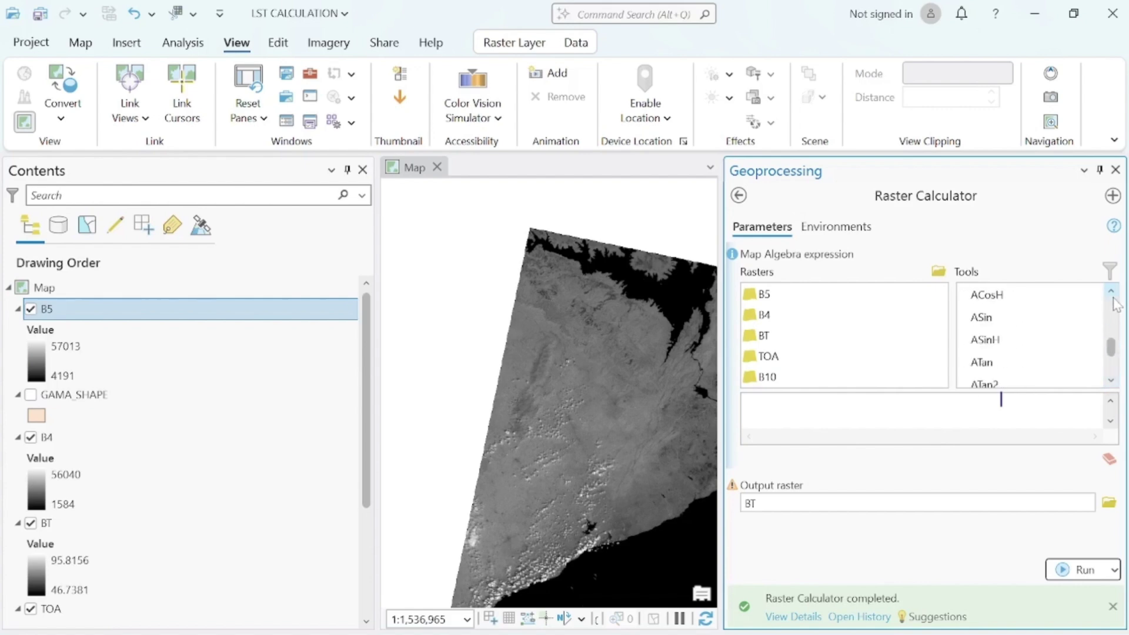
{"action": "scroll", "coordinate": [1113, 297], "scroll_direction": "up", "scroll_amount": 12}
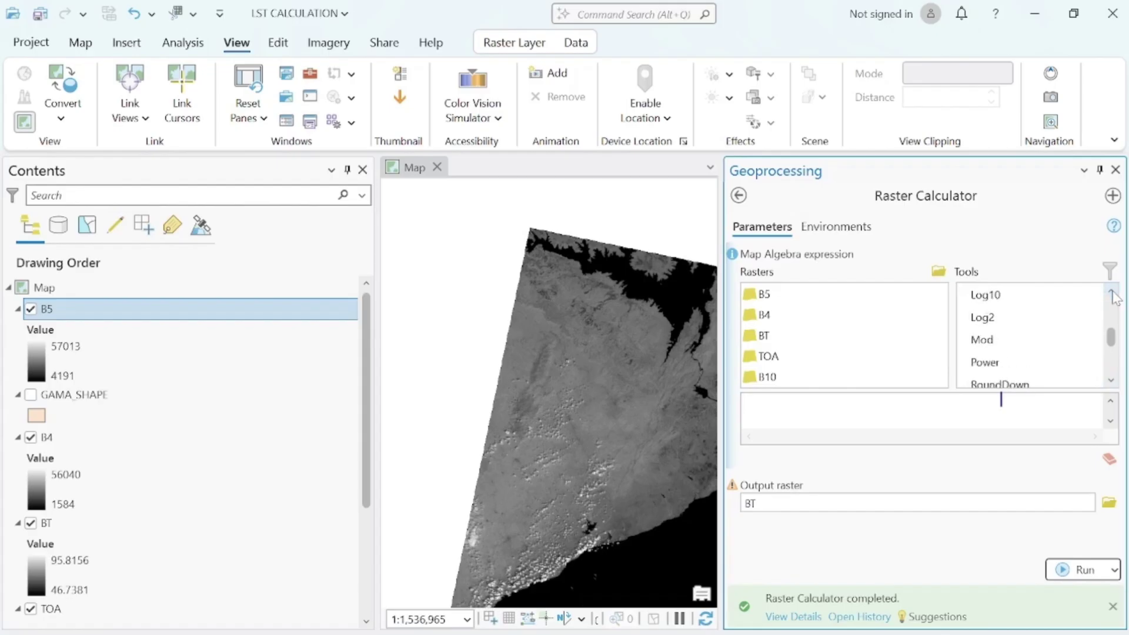
{"action": "scroll", "coordinate": [1113, 297], "scroll_direction": "up", "scroll_amount": 2}
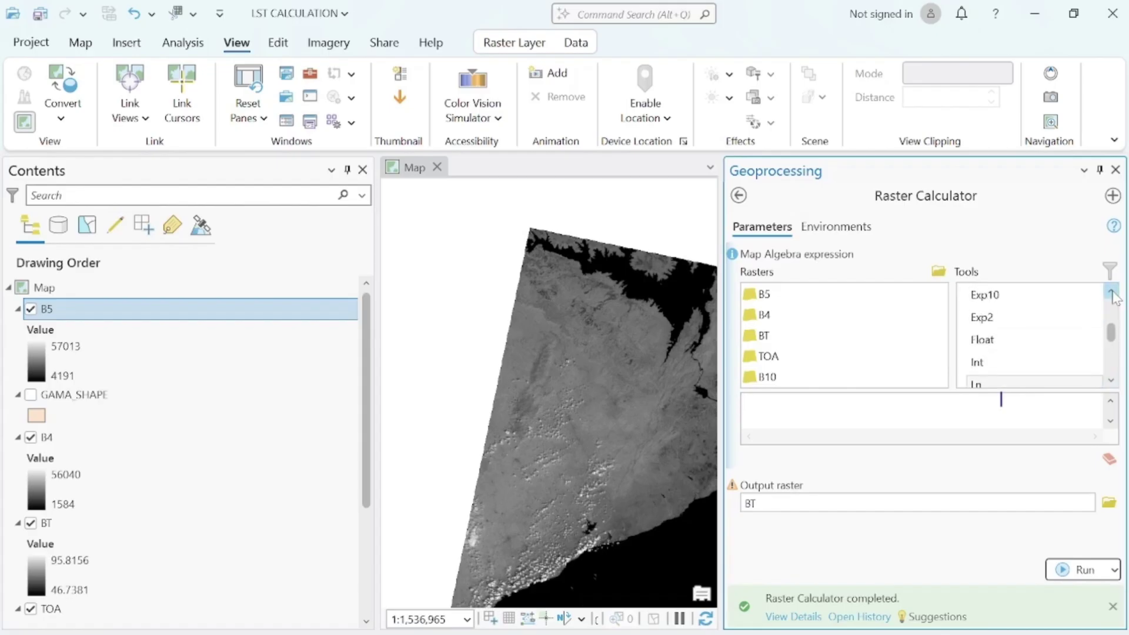
{"action": "left_click", "coordinate": [991, 341]}
{"action": "double_click", "coordinate": [992, 341]}
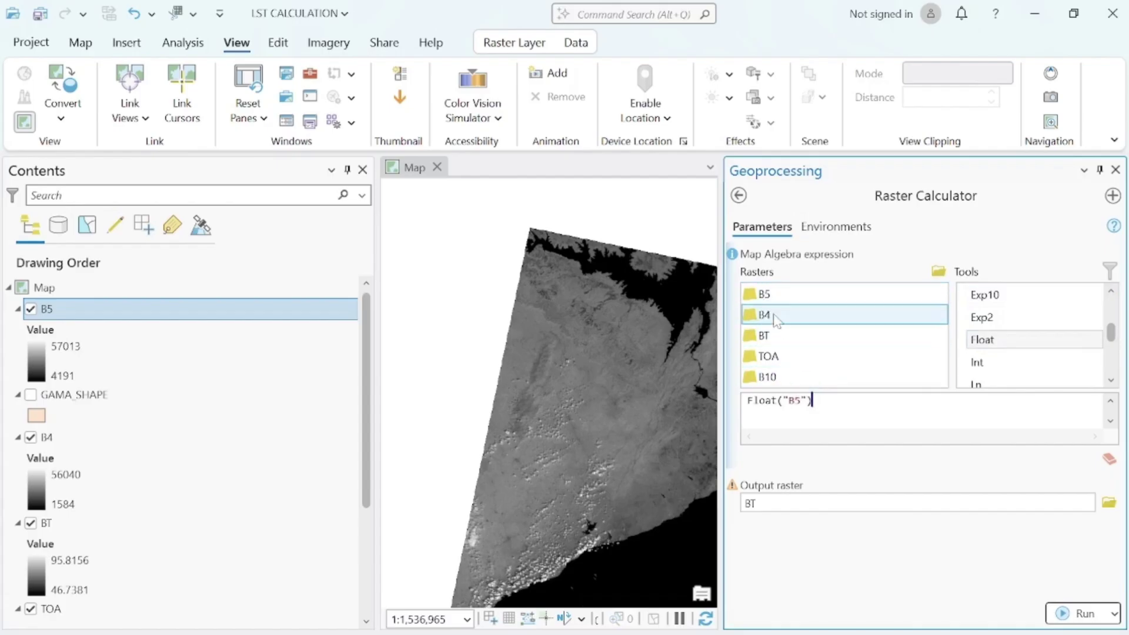
{"action": "scroll", "coordinate": [1000, 344], "scroll_direction": "up", "scroll_amount": 8}
{"action": "double_click", "coordinate": [1003, 340]}
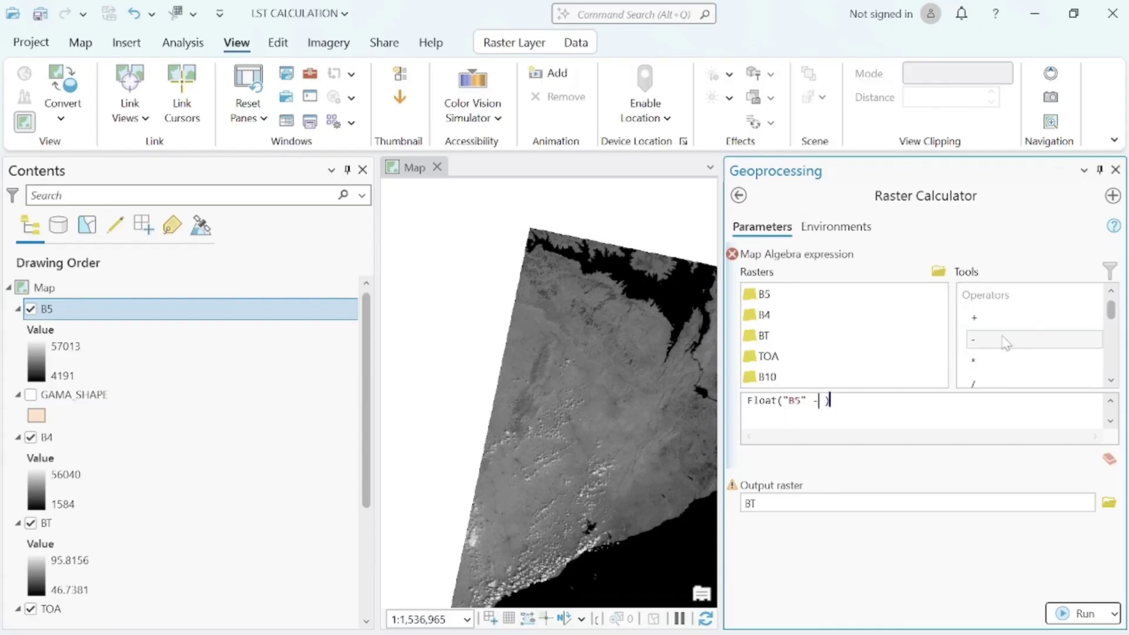
{"action": "double_click", "coordinate": [801, 317]}
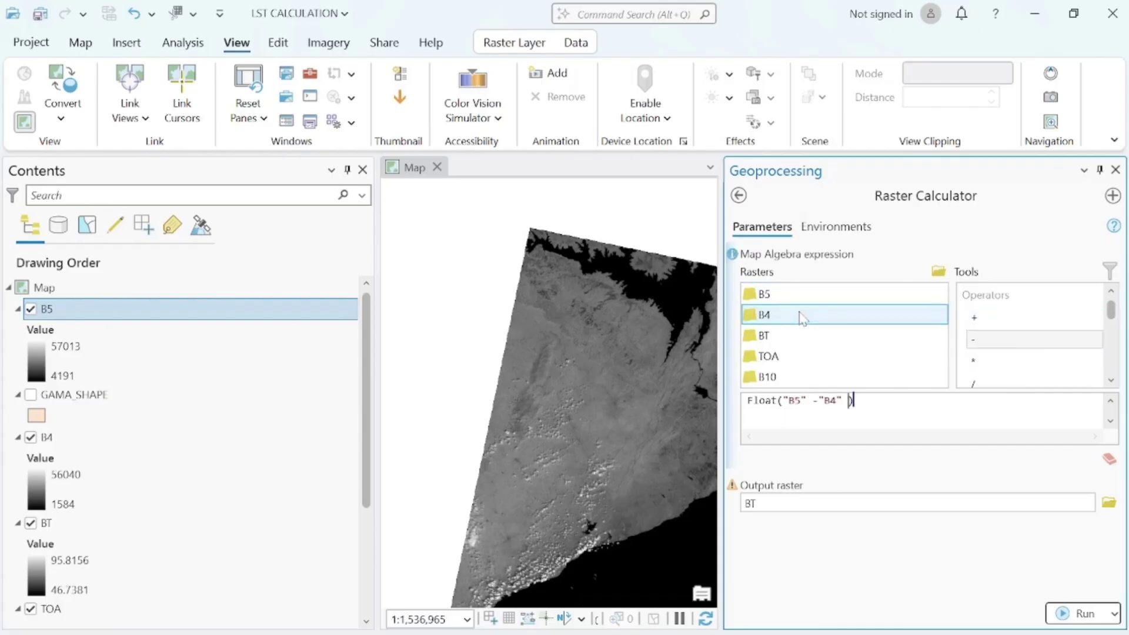
- Append a division operator and a second Float function after the NDVI numerator in the expression
{"action": "double_click", "coordinate": [976, 382]}
{"action": "scroll", "coordinate": [1035, 329], "scroll_direction": "down", "scroll_amount": 8}
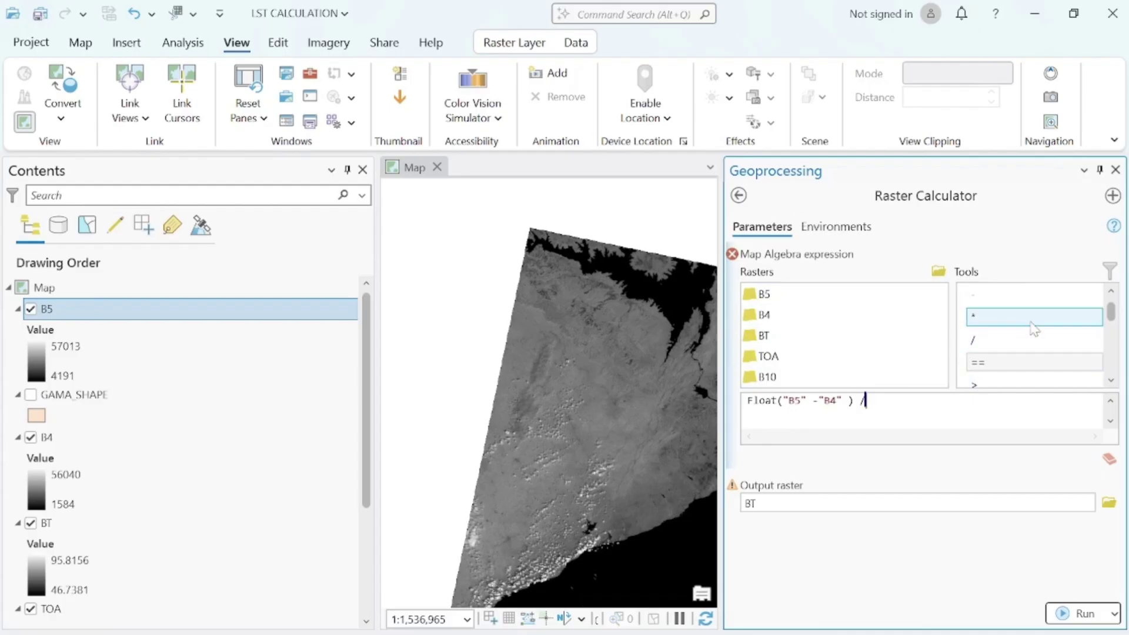
{"action": "left_click", "coordinate": [1111, 380]}
{"action": "left_click", "coordinate": [1111, 380]}
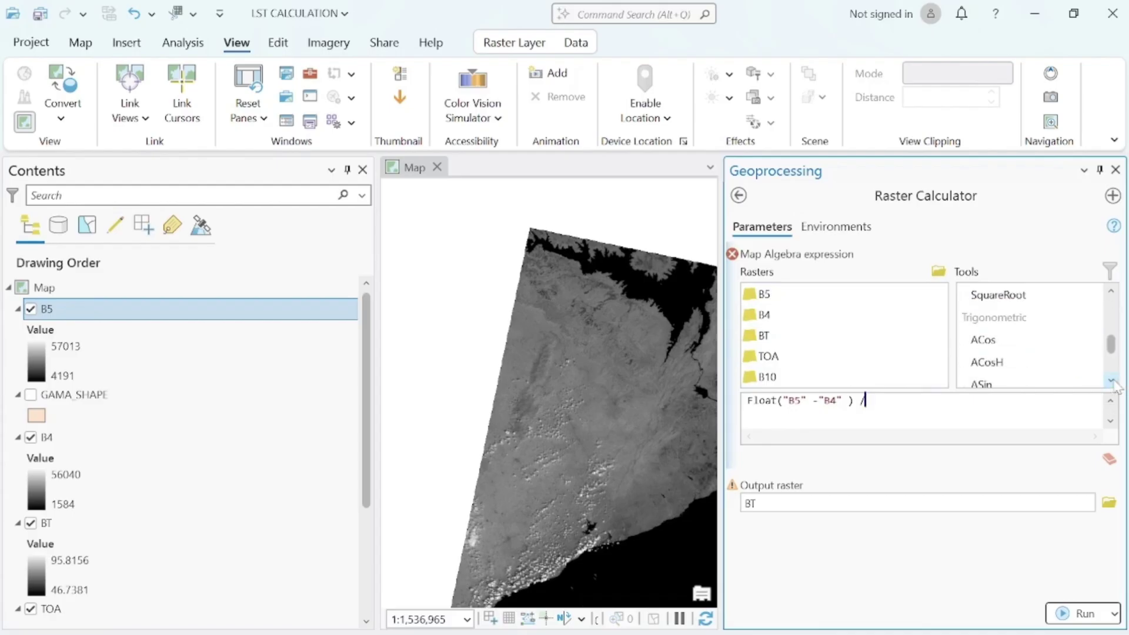
{"action": "left_click", "coordinate": [1111, 291]}
{"action": "left_click", "coordinate": [1111, 291]}
{"action": "left_click", "coordinate": [1111, 291]}
{"action": "left_click", "coordinate": [1116, 296]}
{"action": "left_click", "coordinate": [1116, 296]}
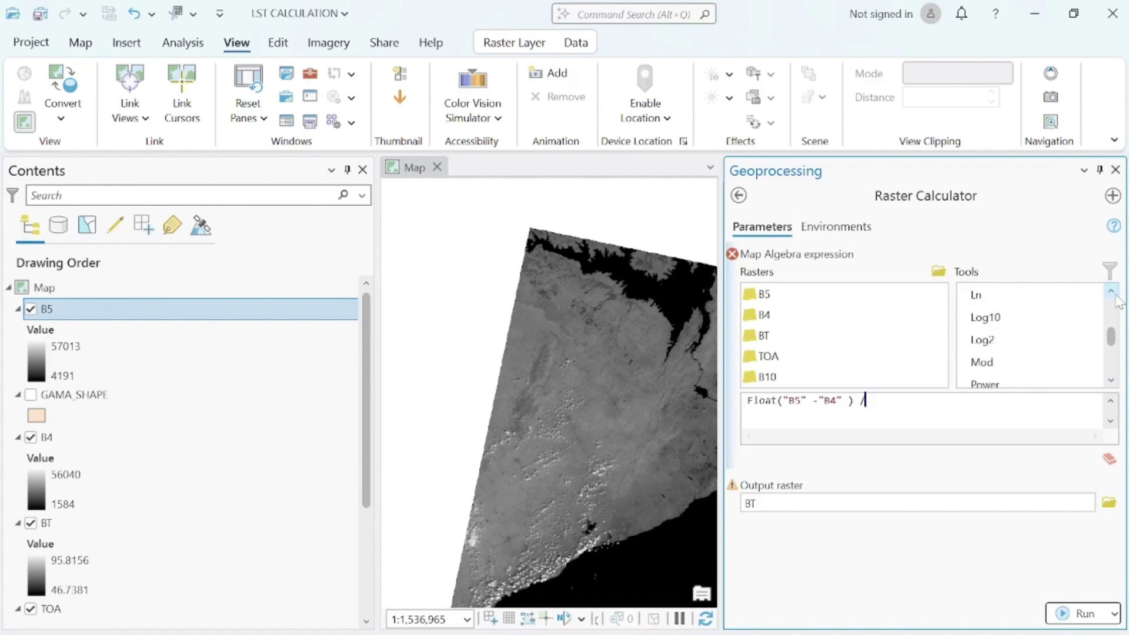
{"action": "left_click", "coordinate": [1116, 296]}
{"action": "left_click", "coordinate": [1116, 296]}
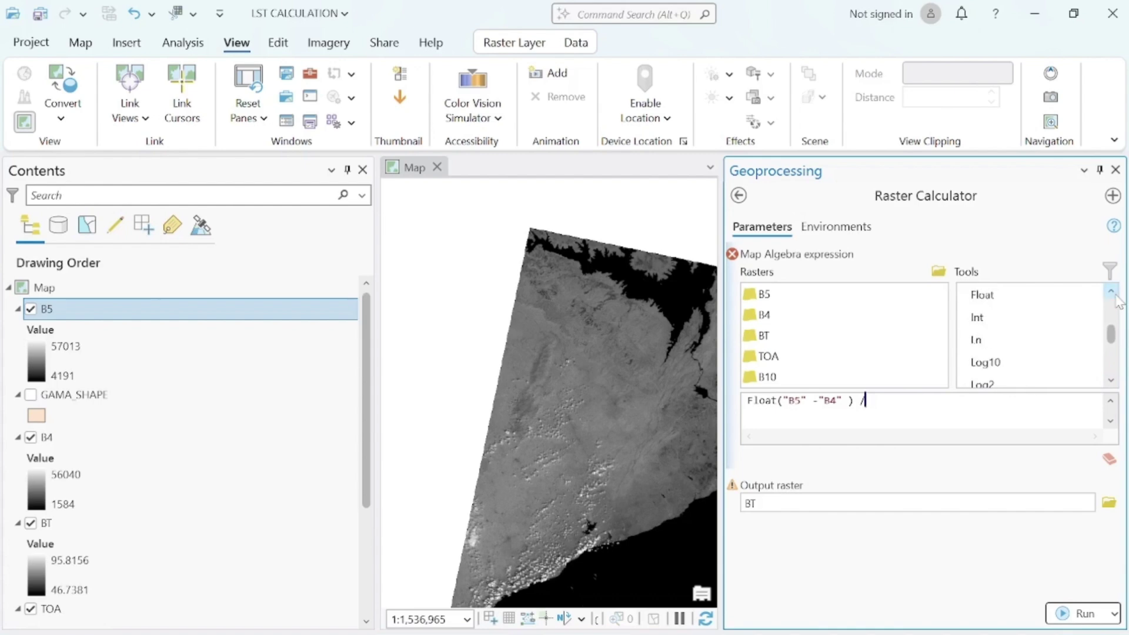
{"action": "double_click", "coordinate": [1007, 297]}
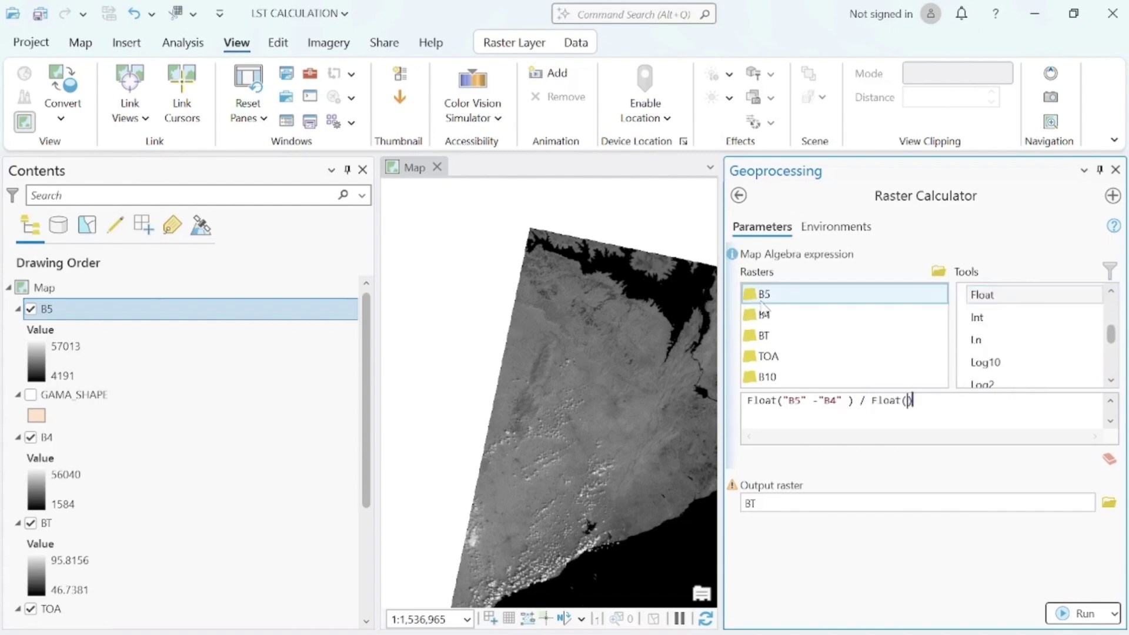
- Fill the second Float function with "B5" + "B4" as the NDVI denominator
{"action": "double_click", "coordinate": [778, 300]}
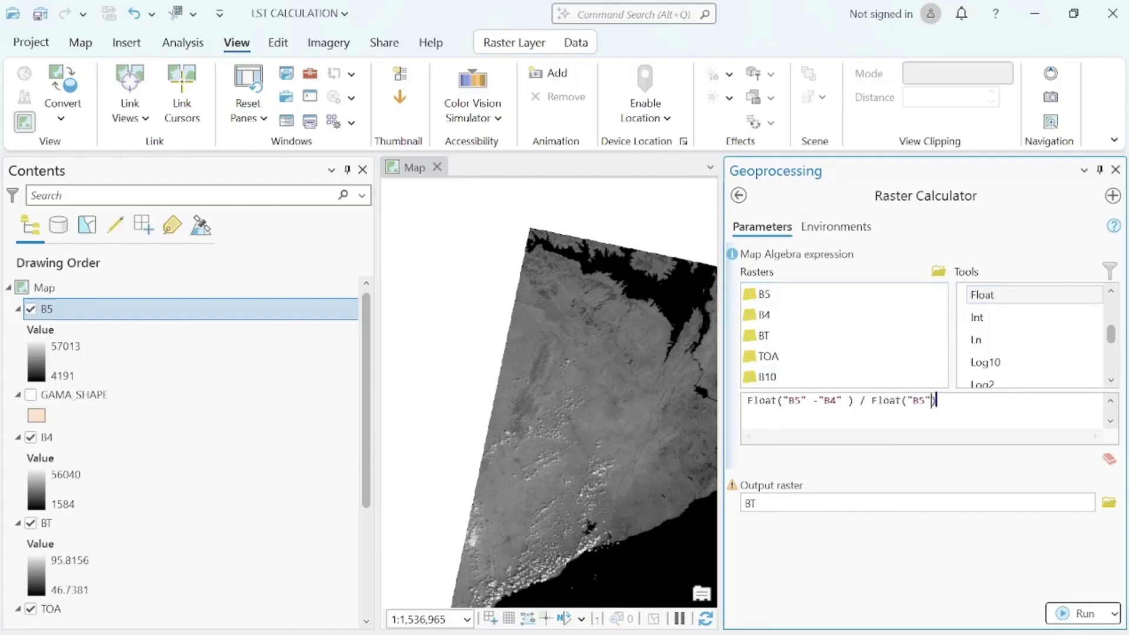
{"action": "scroll", "coordinate": [994, 353], "scroll_direction": "up", "scroll_amount": 5}
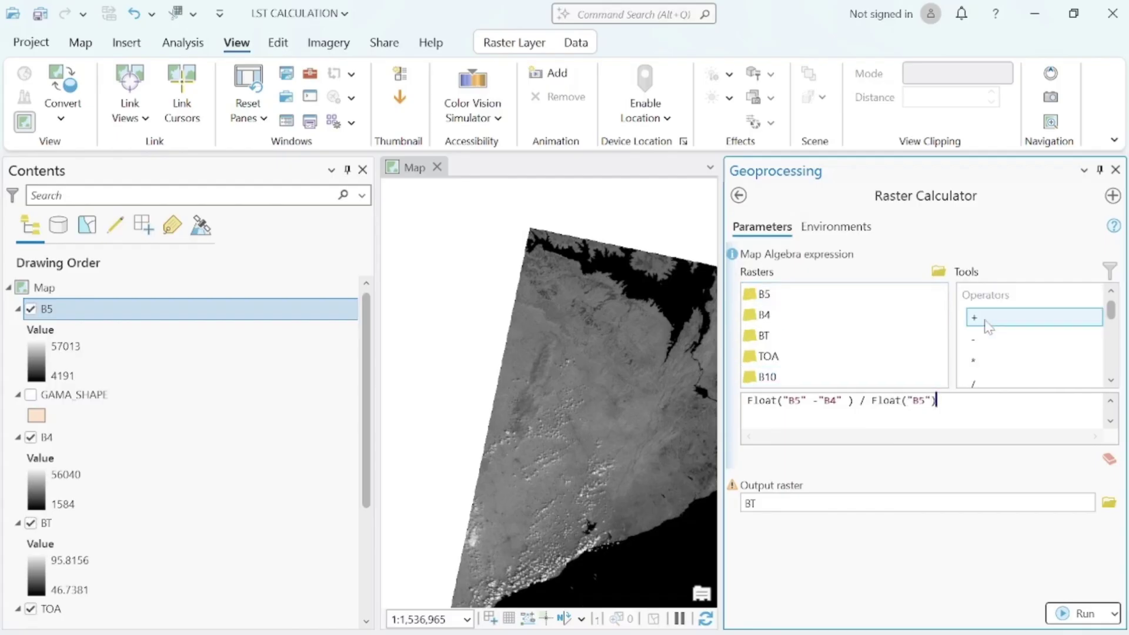
{"action": "double_click", "coordinate": [986, 320]}
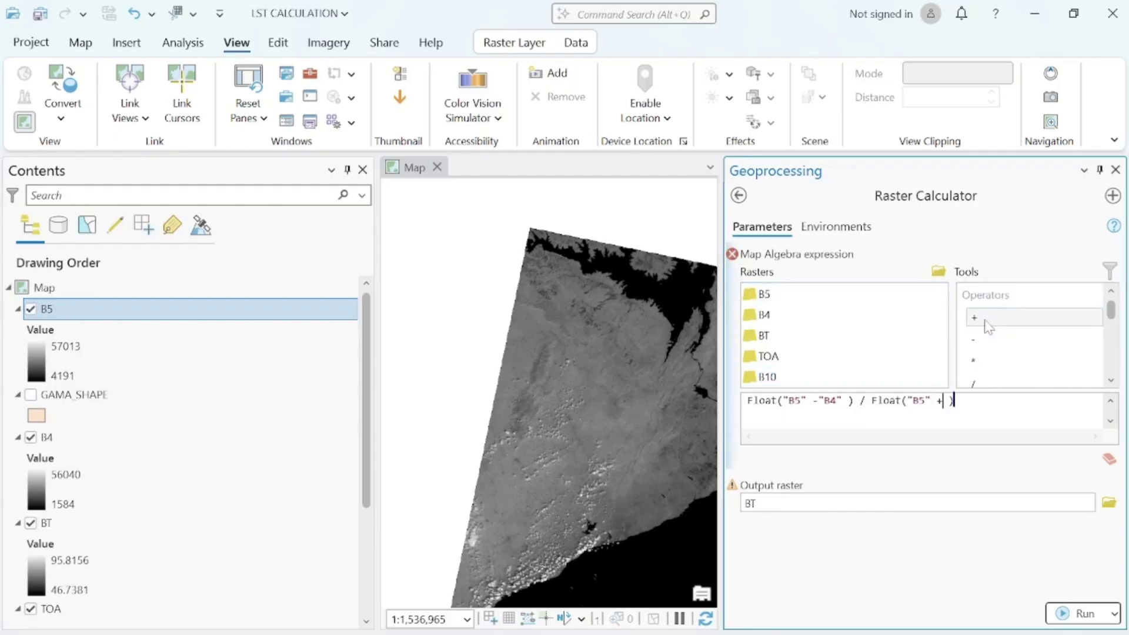
{"action": "double_click", "coordinate": [775, 314]}
- Name the output raster NDVI and run the Raster Calculator
{"action": "left_click", "coordinate": [885, 504]}
{"action": "key", "text": "BackSpace"}
{"action": "key", "text": "BackSpace"}
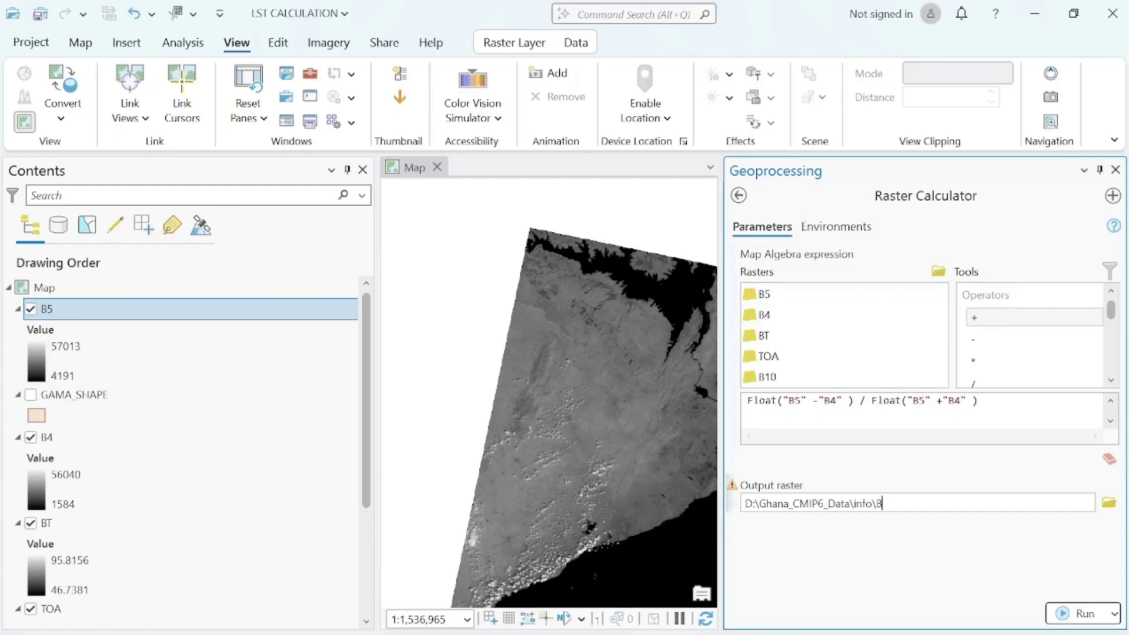
{"action": "type", "text": "NDVI"}
{"action": "left_click", "coordinate": [977, 400]}
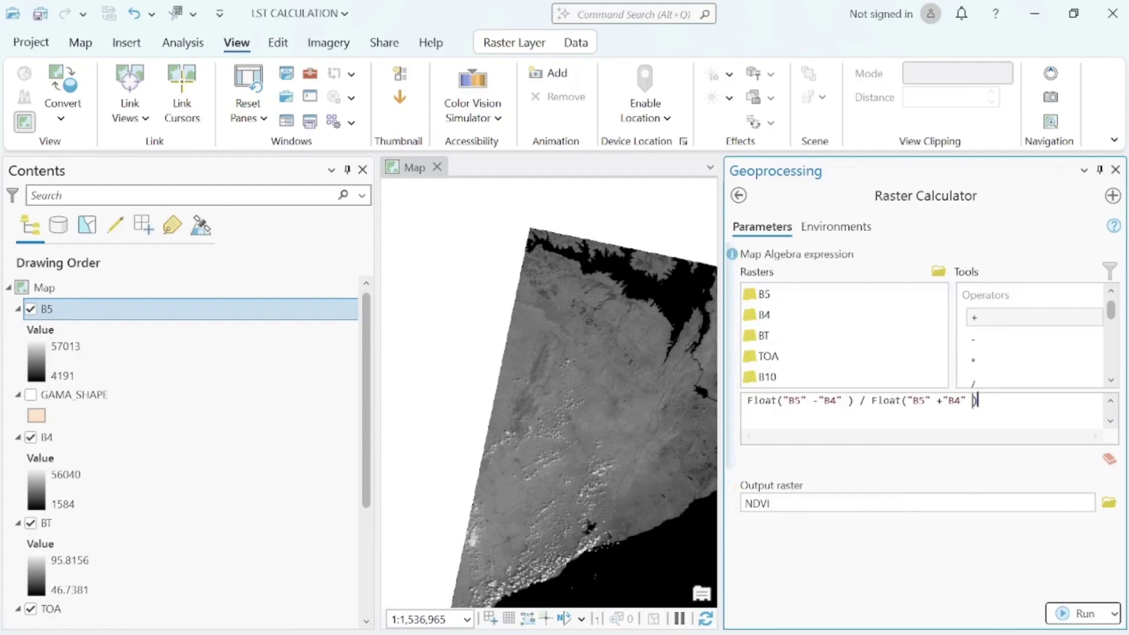
{"action": "left_click", "coordinate": [1072, 615]}
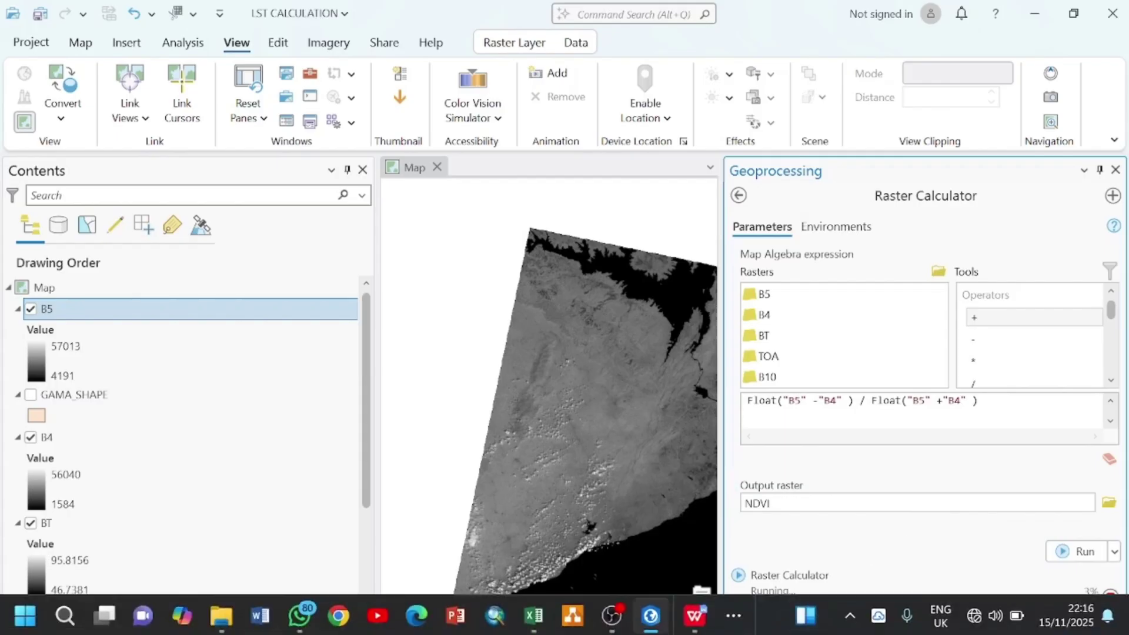
- Switch to LST.docx_steps.docx in WPS Office, copy the LSE formula (NDVI – NDVI min) / (NDVI max + NDVI min), and return to ArcGIS Pro
{"action": "left_click", "coordinate": [724, 624]}
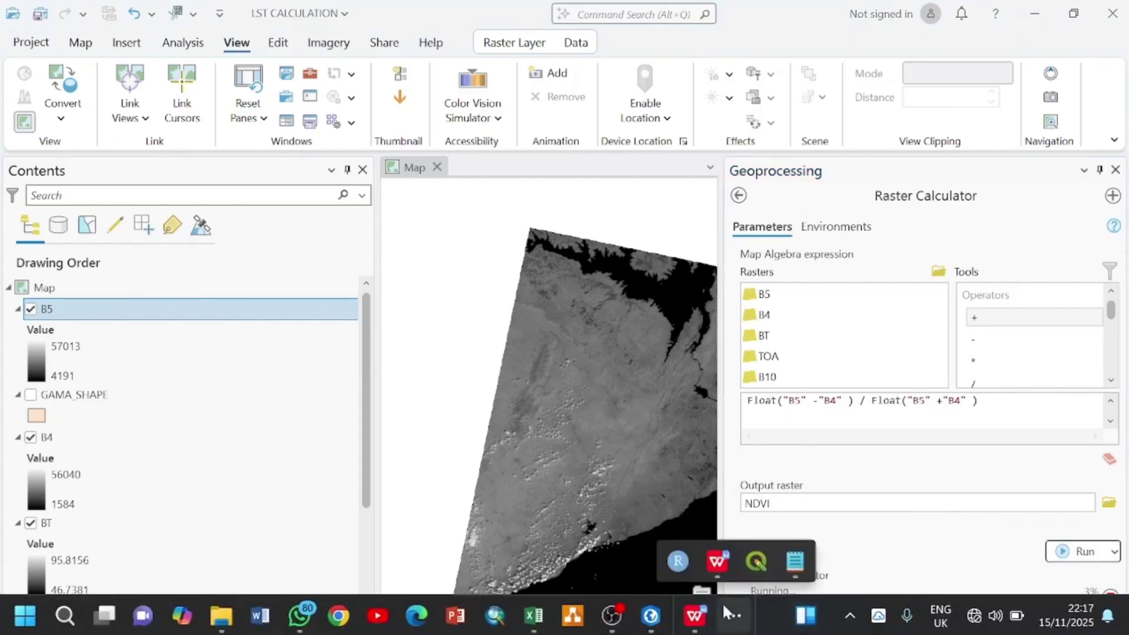
{"action": "left_click", "coordinate": [715, 566]}
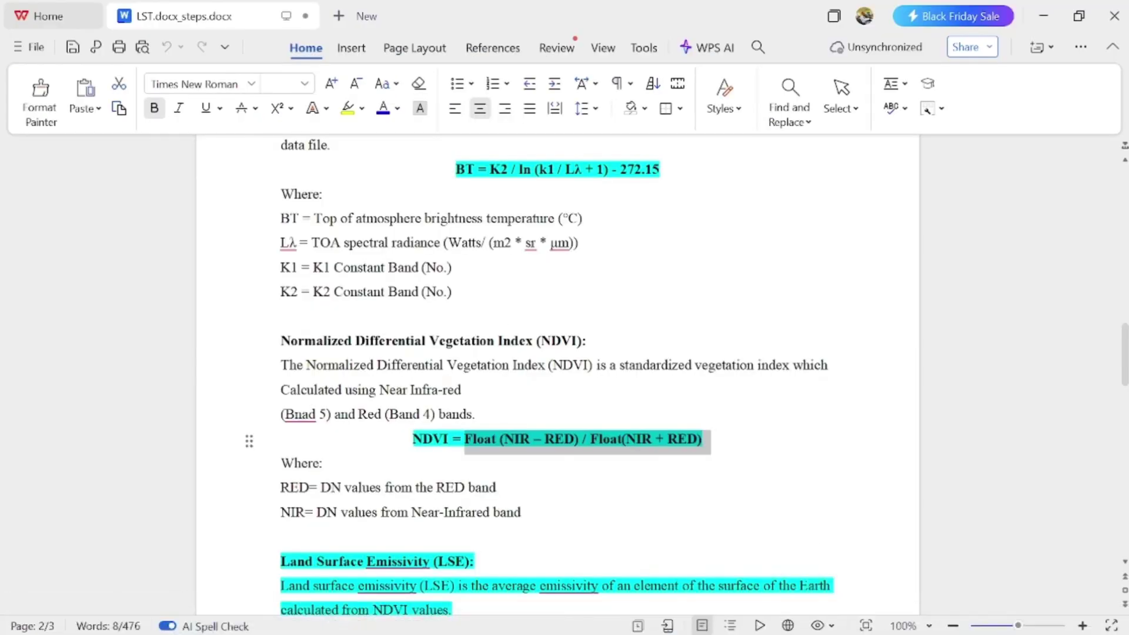
{"action": "scroll", "coordinate": [716, 565], "scroll_direction": "down", "scroll_amount": 5}
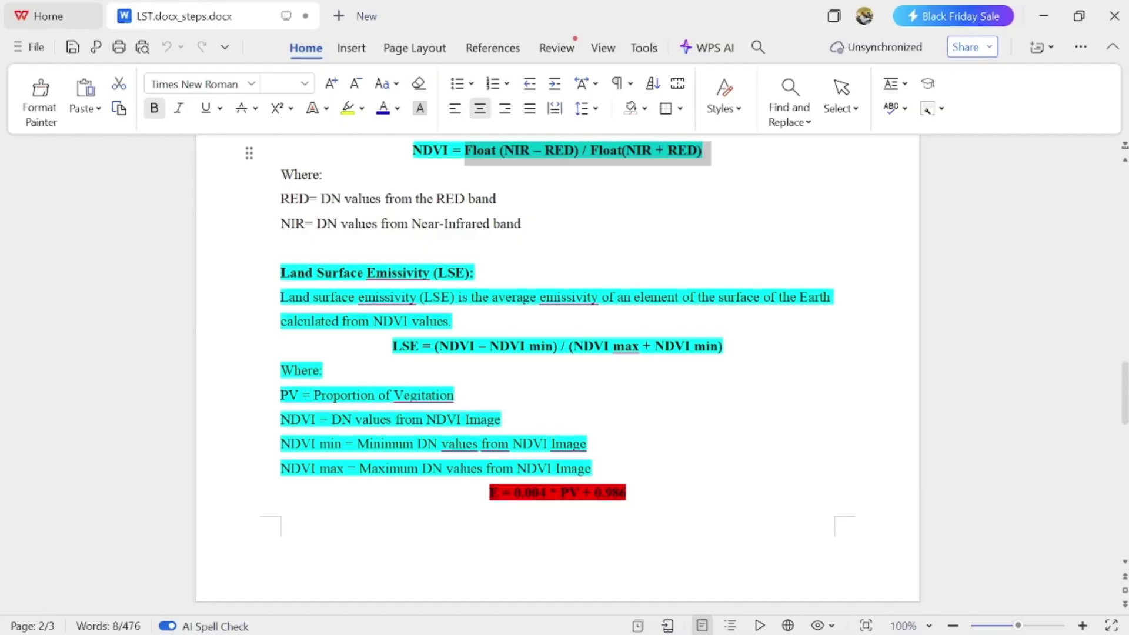
{"action": "left_click_drag", "start_coordinate": [435, 347], "coordinate": [730, 348]}
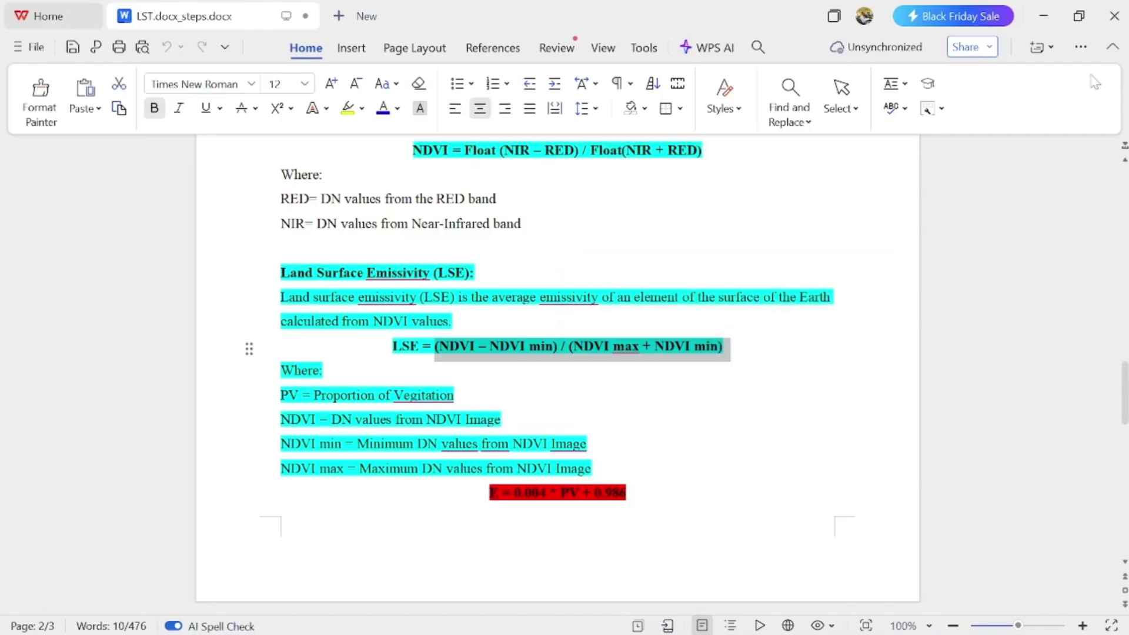
{"action": "left_click", "coordinate": [1048, 28]}
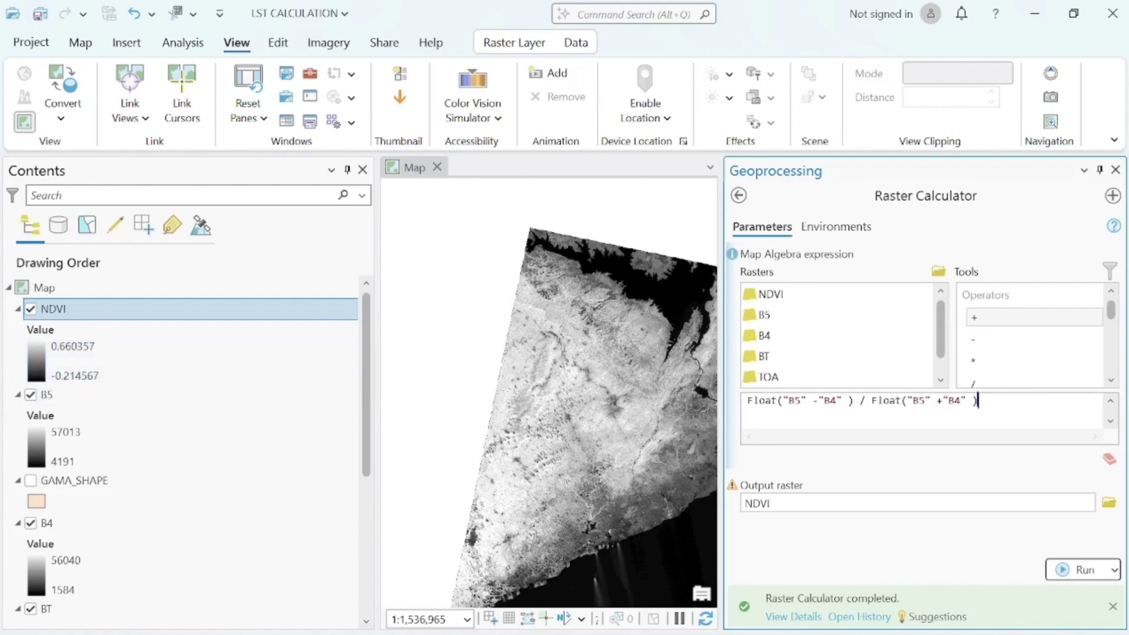
- Replace the whole NDVI expression in the Raster Calculator with the copied formula (NDVI – NDVI min) / (NDVI max + NDVI min)
{"action": "key", "text": "BackSpace"}
{"action": "key", "text": "BackSpace"}
{"action": "key", "text": "BackSpace"}
{"action": "key", "text": "BackSpace"}
{"action": "key", "text": "BackSpace"}
{"action": "key", "text": "BackSpace"}
{"action": "key", "text": "BackSpace"}
{"action": "key", "text": "BackSpace"}
{"action": "key", "text": "BackSpace"}
{"action": "key", "text": "BackSpace"}
{"action": "key", "text": "BackSpace"}
{"action": "key", "text": "BackSpace"}
{"action": "key", "text": "BackSpace"}
{"action": "key", "text": "BackSpace"}
{"action": "key", "text": "BackSpace"}
{"action": "key", "text": "BackSpace"}
{"action": "key", "text": "BackSpace"}
{"action": "key", "text": "BackSpace"}
{"action": "key", "text": "BackSpace"}
{"action": "key", "text": "BackSpace"}
{"action": "key", "text": "BackSpace"}
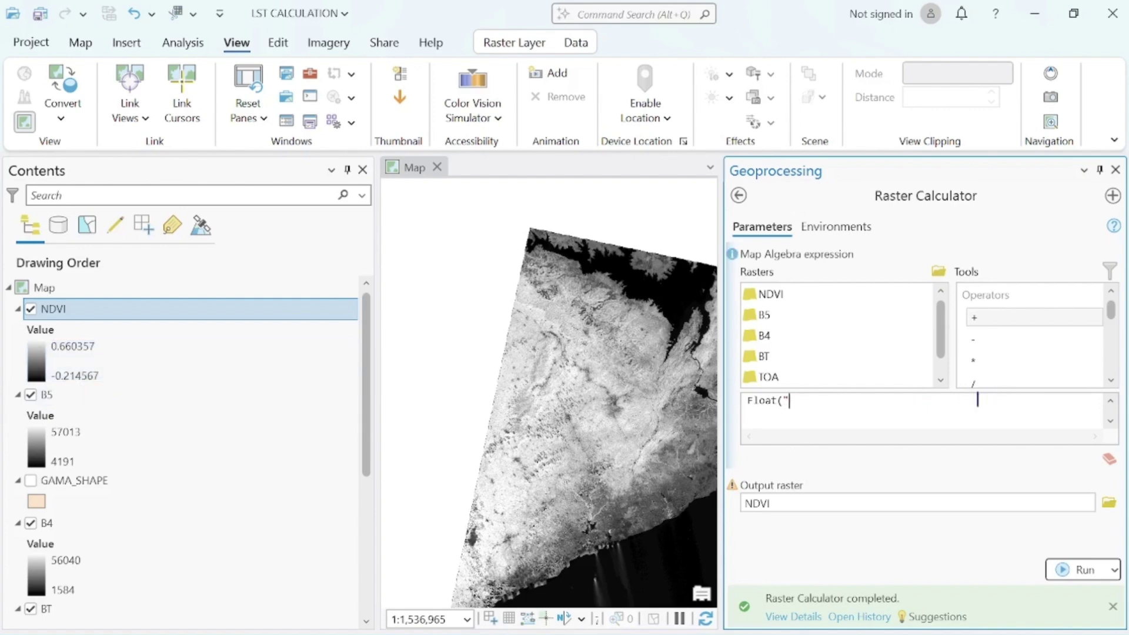
{"action": "type", "text": "(NDVI - NDVI min) / (NDVI max + NDVI min)"}
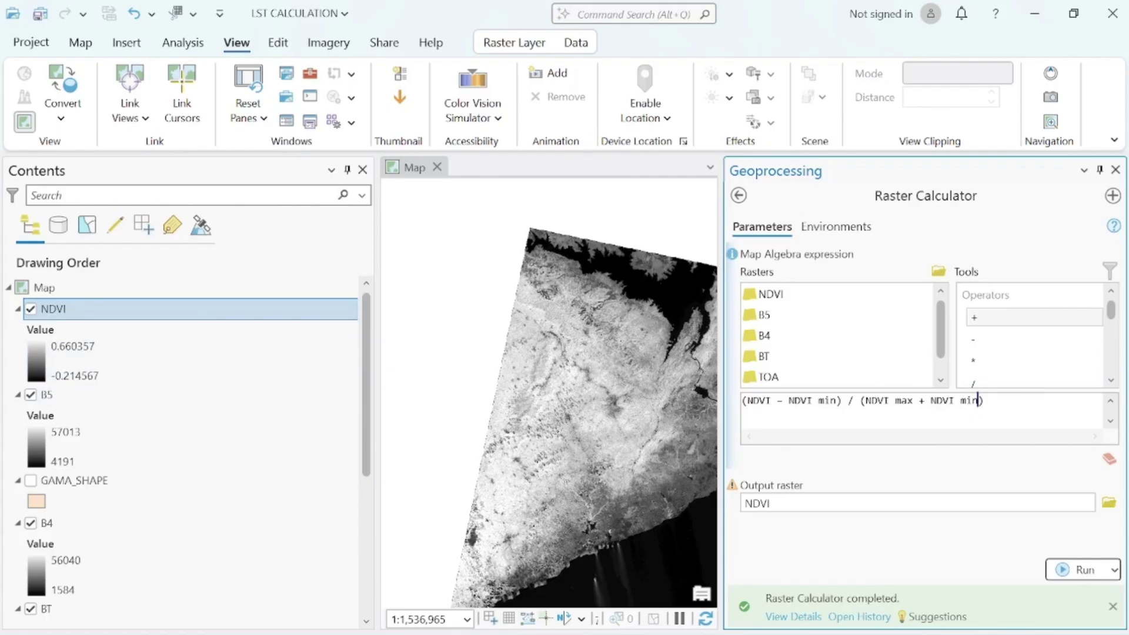
- Replace the first NDVI placeholder in the formula's numerator with the NDVI raster layer
{"action": "key", "text": "BackSpace"}
{"action": "key", "text": "BackSpace"}
{"action": "key", "text": "BackSpace"}
{"action": "key", "text": "BackSpace"}
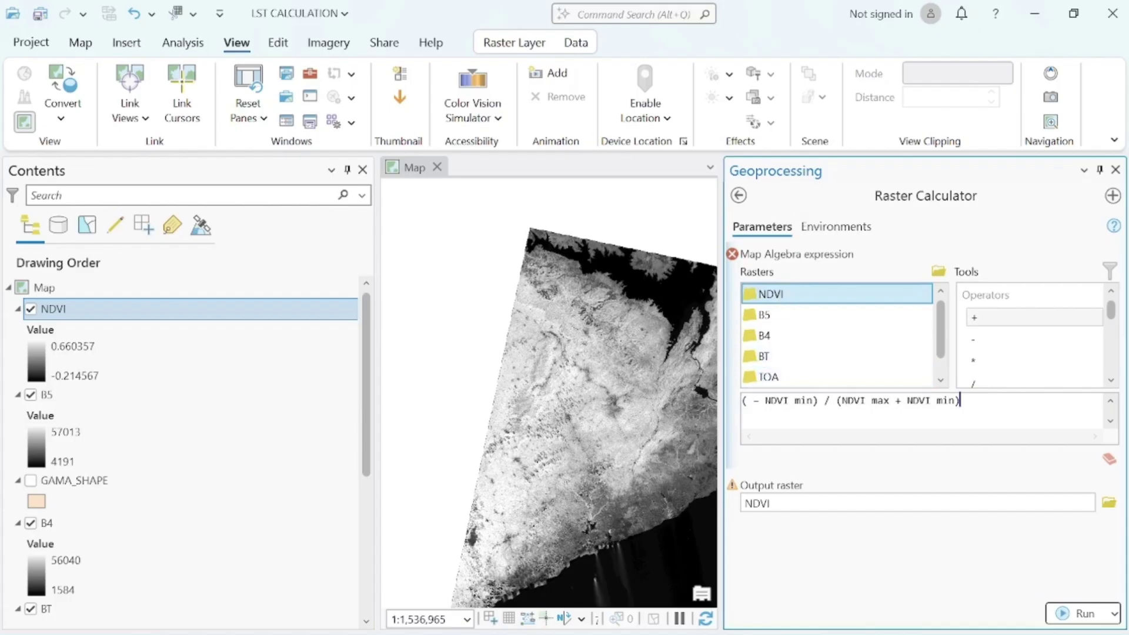
{"action": "double_click", "coordinate": [771, 295]}
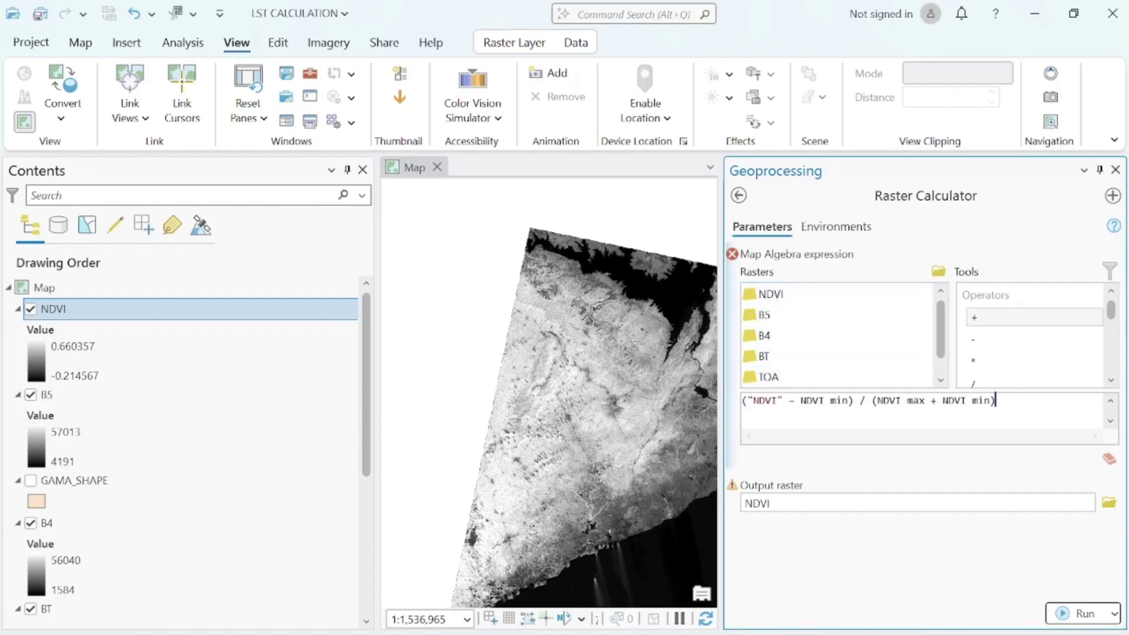
- Replace the minus sign and NDVI min placeholder in the numerator with + 0.214567
{"action": "key", "text": "BackSpace"}
{"action": "key", "text": "BackSpace"}
{"action": "key", "text": "BackSpace"}
{"action": "key", "text": "BackSpace"}
{"action": "key", "text": "BackSpace"}
{"action": "key", "text": "BackSpace"}
{"action": "key", "text": "BackSpace"}
{"action": "key", "text": "BackSpace"}
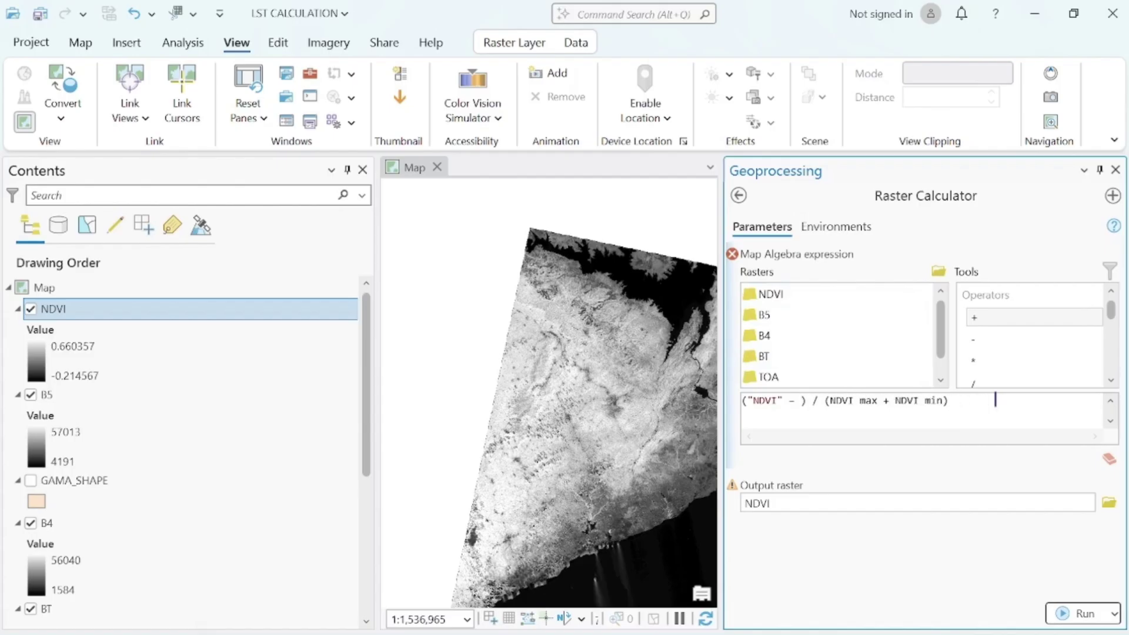
{"action": "key", "text": "BackSpace"}
{"action": "key", "text": "BackSpace"}
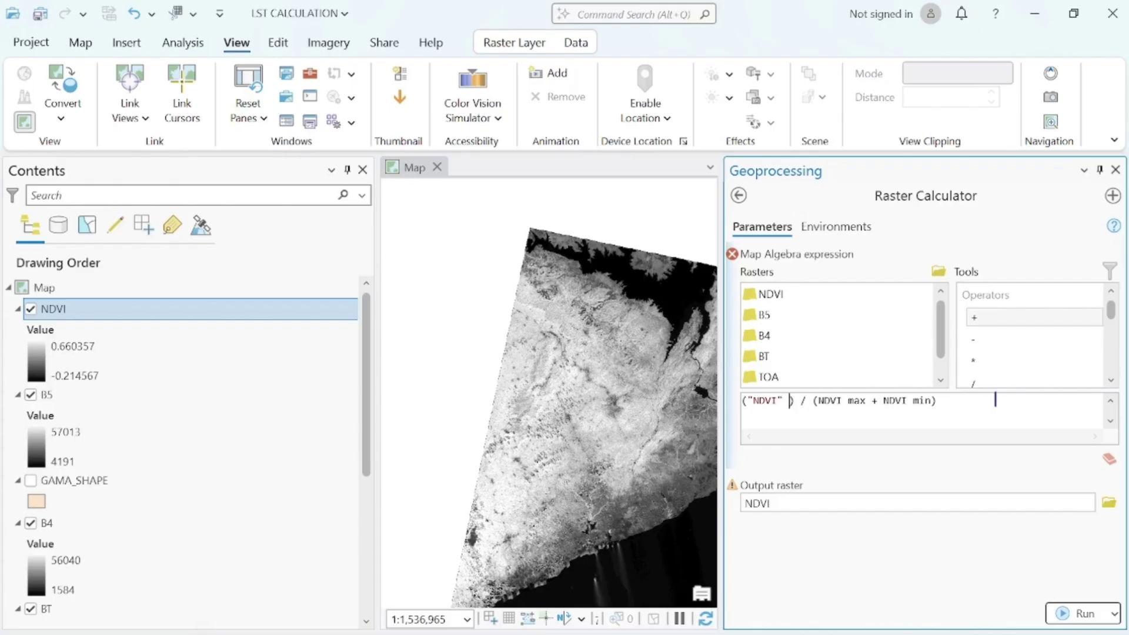
{"action": "left_click", "coordinate": [988, 323]}
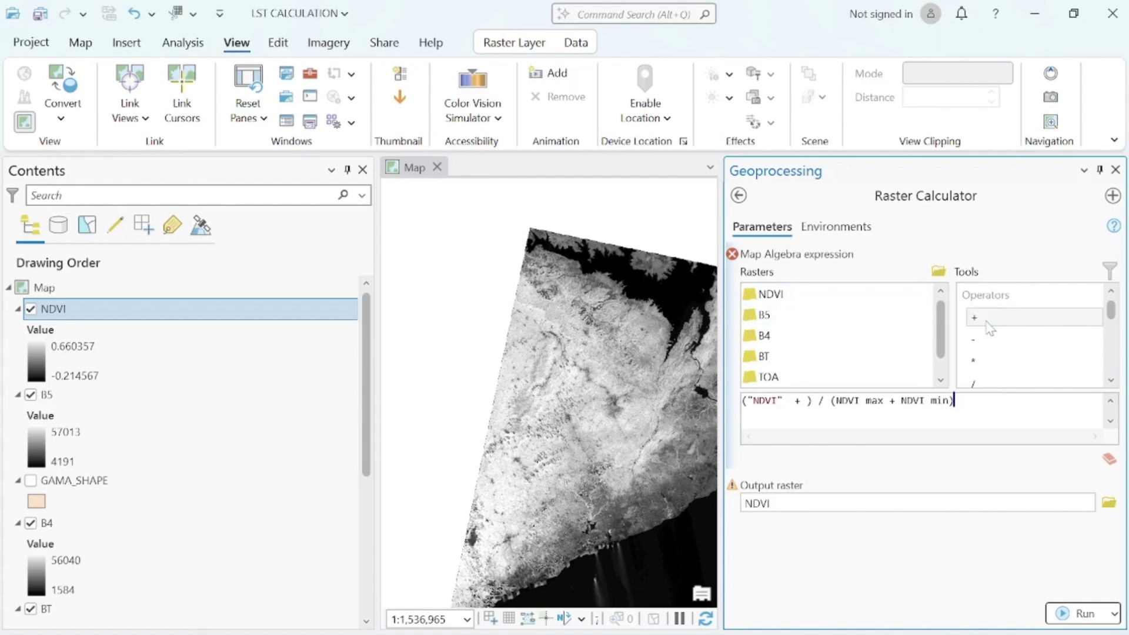
{"action": "type", "text": "0.2"}
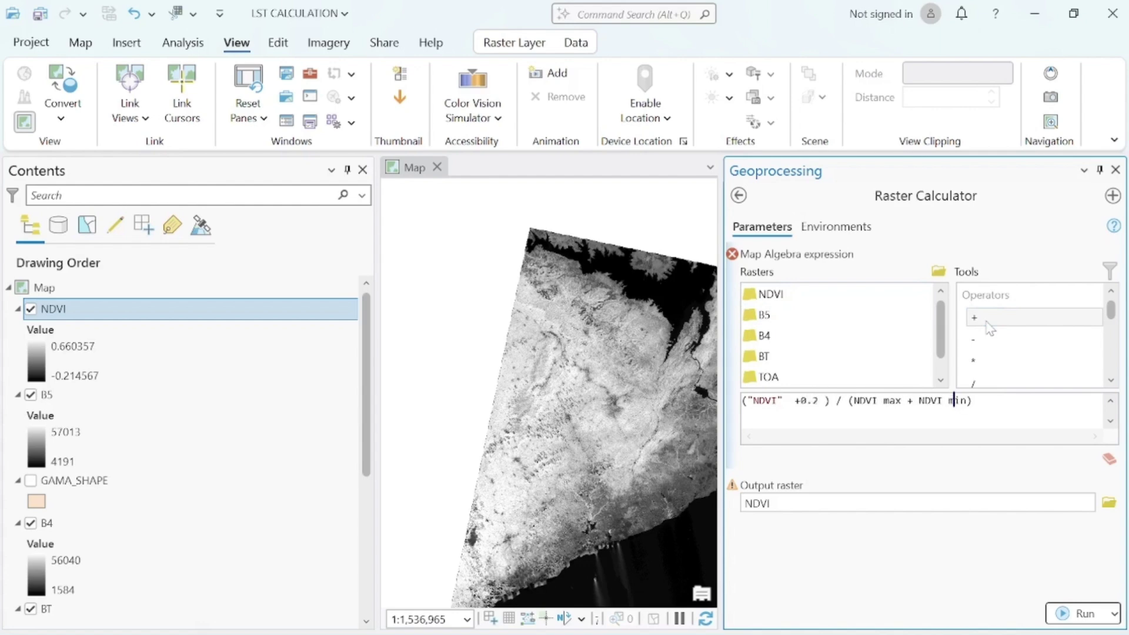
{"action": "type", "text": "14"}
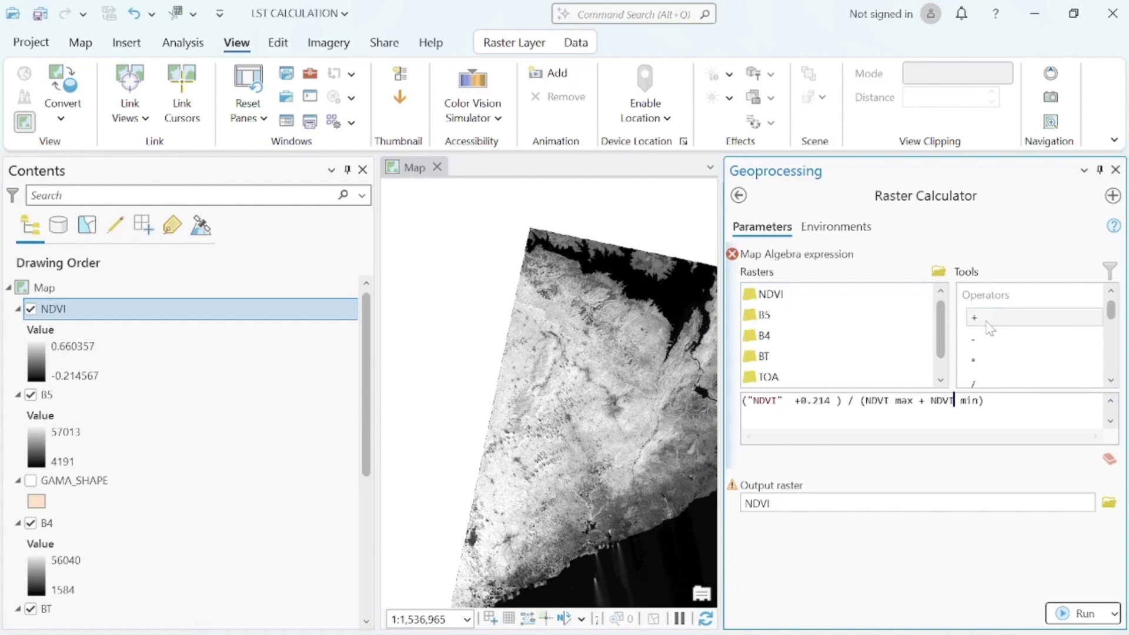
{"action": "type", "text": "567"}
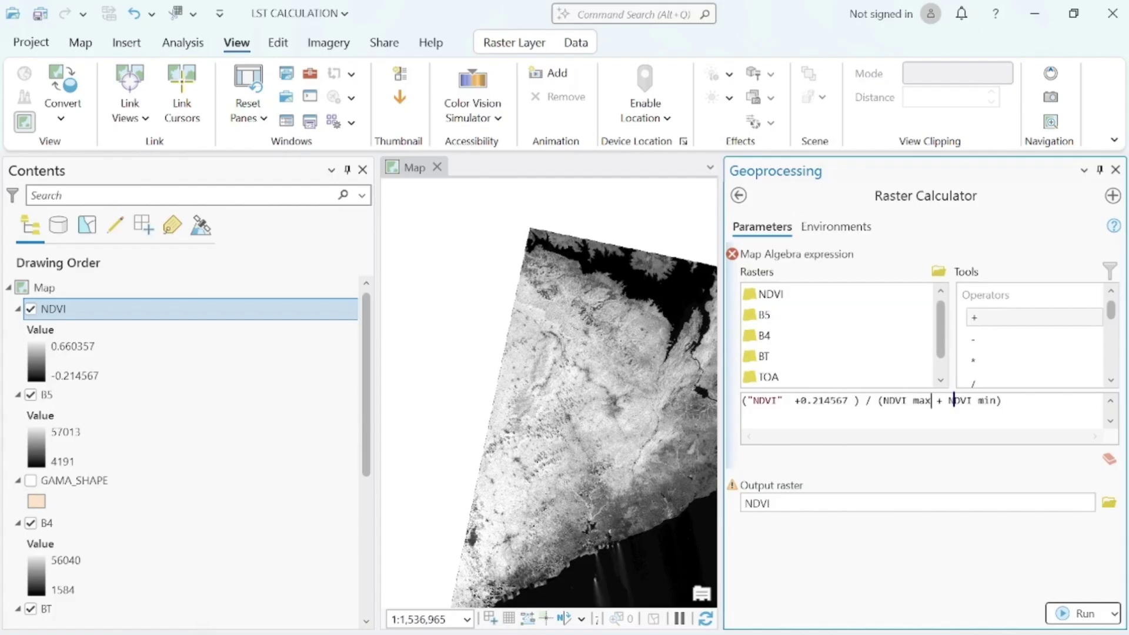
- Replace the NDVI max placeholder in the denominator with 0.660357
{"action": "key", "text": "BackSpace"}
{"action": "key", "text": "BackSpace"}
{"action": "key", "text": "BackSpace"}
{"action": "key", "text": "BackSpace"}
{"action": "key", "text": "BackSpace"}
{"action": "key", "text": "BackSpace"}
{"action": "key", "text": "BackSpace"}
{"action": "key", "text": "BackSpace"}
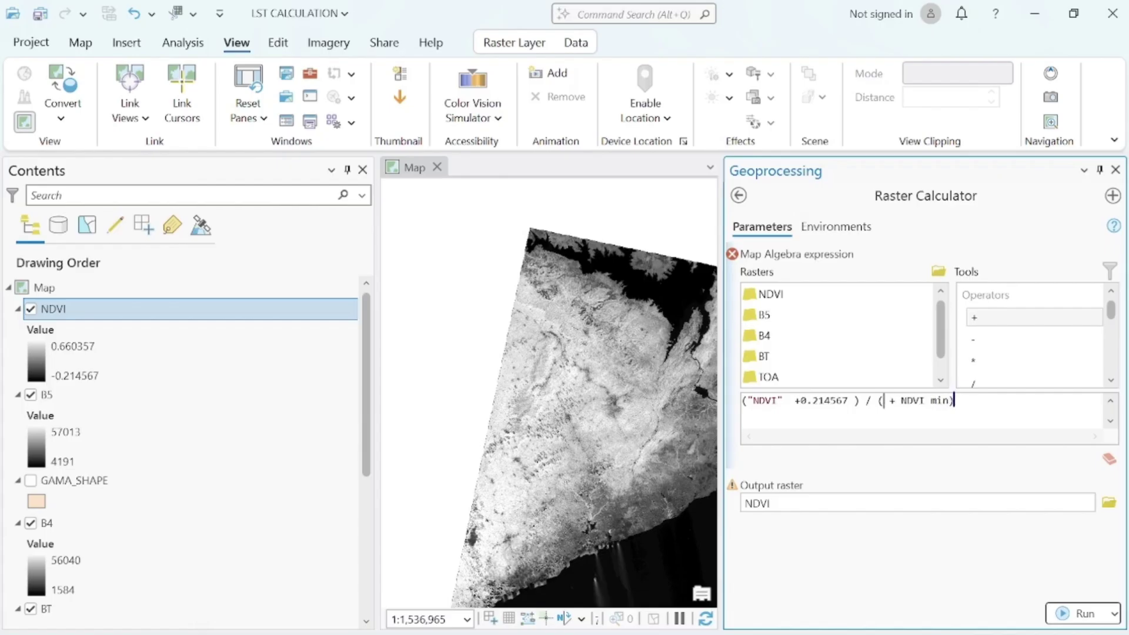
{"action": "key", "text": "Left"}
{"action": "key", "text": "Left"}
{"action": "key", "text": "Left"}
{"action": "key", "text": "Left"}
{"action": "key", "text": "Left"}
{"action": "key", "text": "Left"}
{"action": "key", "text": "Left"}
{"action": "key", "text": "Left"}
{"action": "key", "text": "Left"}
{"action": "key", "text": "Left"}
{"action": "key", "text": "Left"}
{"action": "key", "text": "Left"}
{"action": "type", "text": "0.660357"}
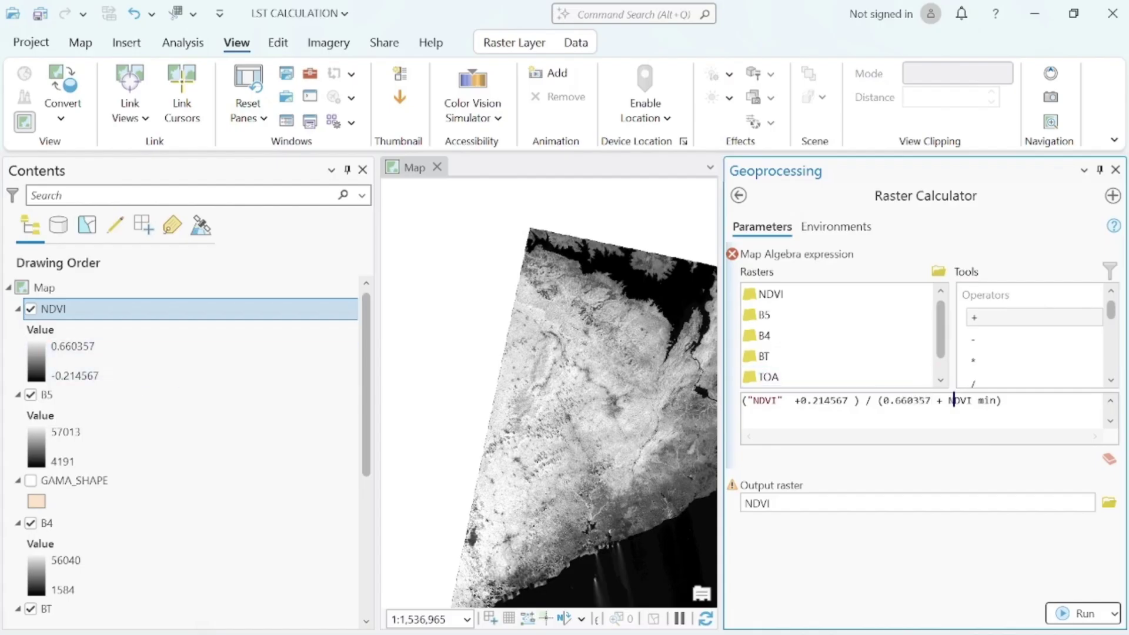
- Replace the NDVI min placeholder in the expression's denominator with -0.214567
{"action": "left_click", "coordinate": [997, 400]}
{"action": "key", "text": "BackSpace"}
{"action": "key", "text": "BackSpace"}
{"action": "key", "text": "BackSpace"}
{"action": "key", "text": "BackSpace"}
{"action": "key", "text": "BackSpace"}
{"action": "key", "text": "BackSpace"}
{"action": "key", "text": "BackSpace"}
{"action": "key", "text": "BackSpace"}
{"action": "double_click", "coordinate": [996, 341]}
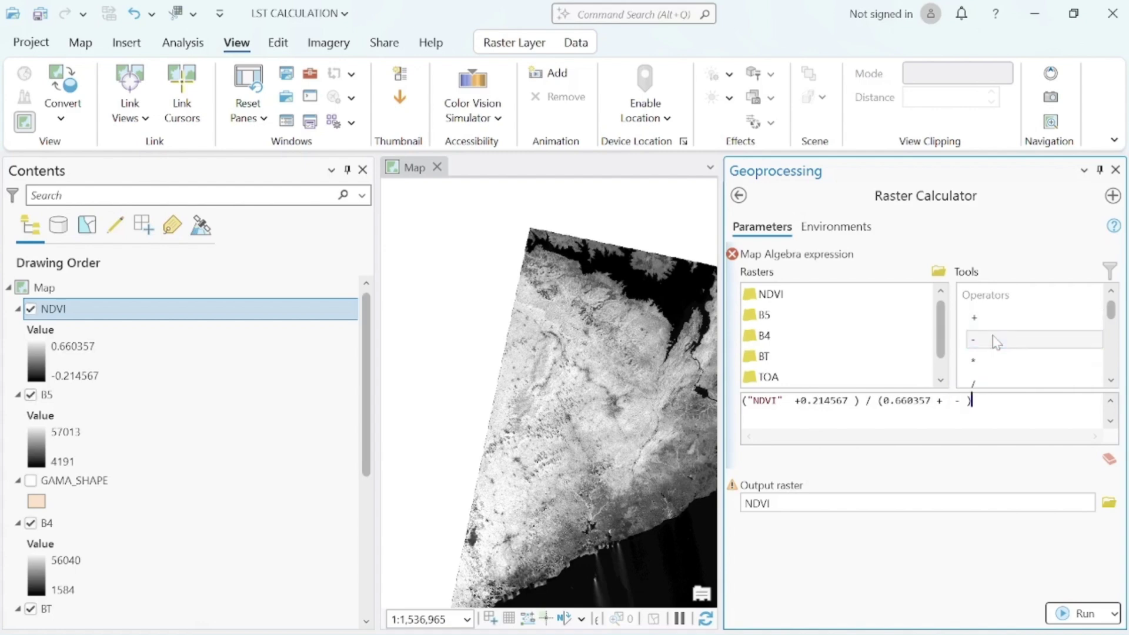
{"action": "type", "text": "0.214567"}
- Name the output raster PV and run the Raster Calculator
{"action": "left_click", "coordinate": [871, 503]}
{"action": "key", "text": "BackSpace"}
{"action": "key", "text": "BackSpace"}
{"action": "key", "text": "BackSpace"}
{"action": "key", "text": "BackSpace"}
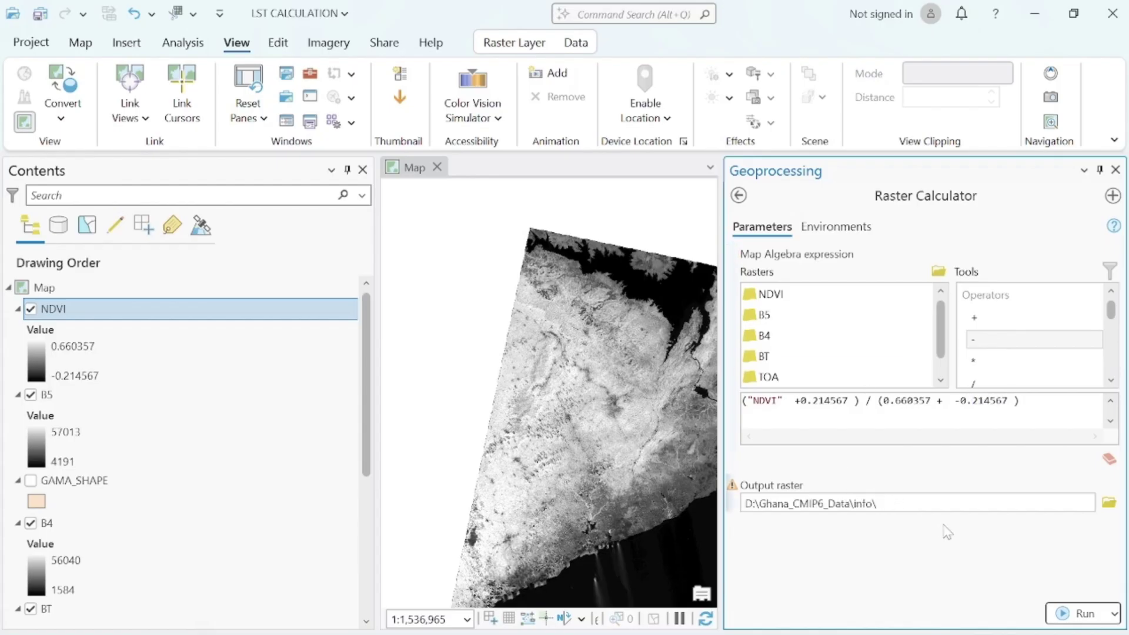
{"action": "type", "text": "PV"}
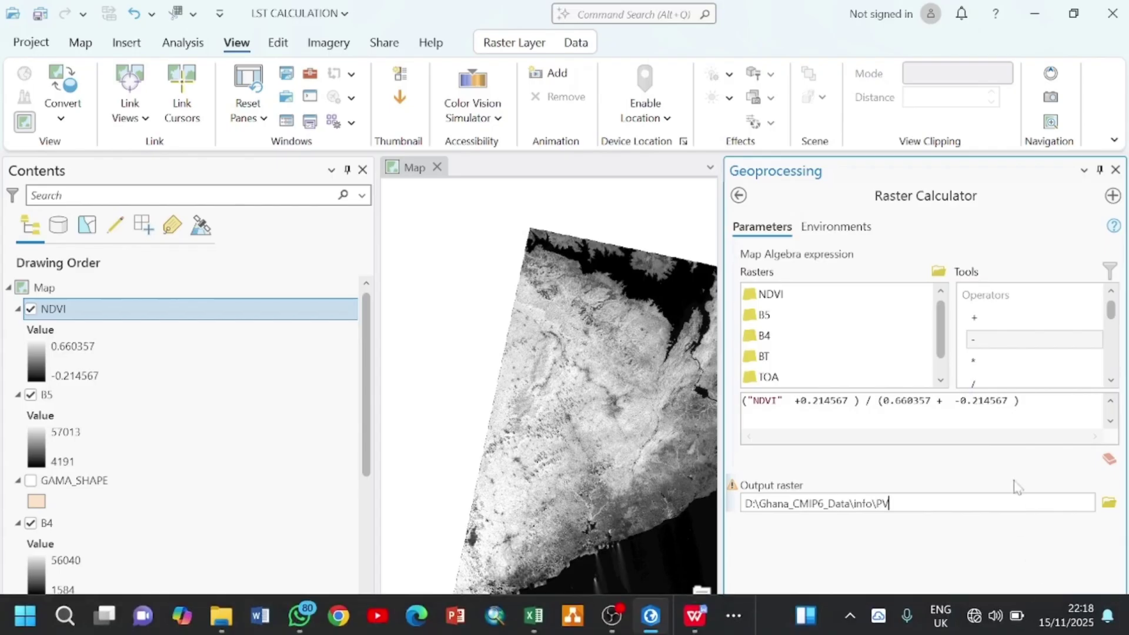
{"action": "left_click", "coordinate": [1016, 487]}
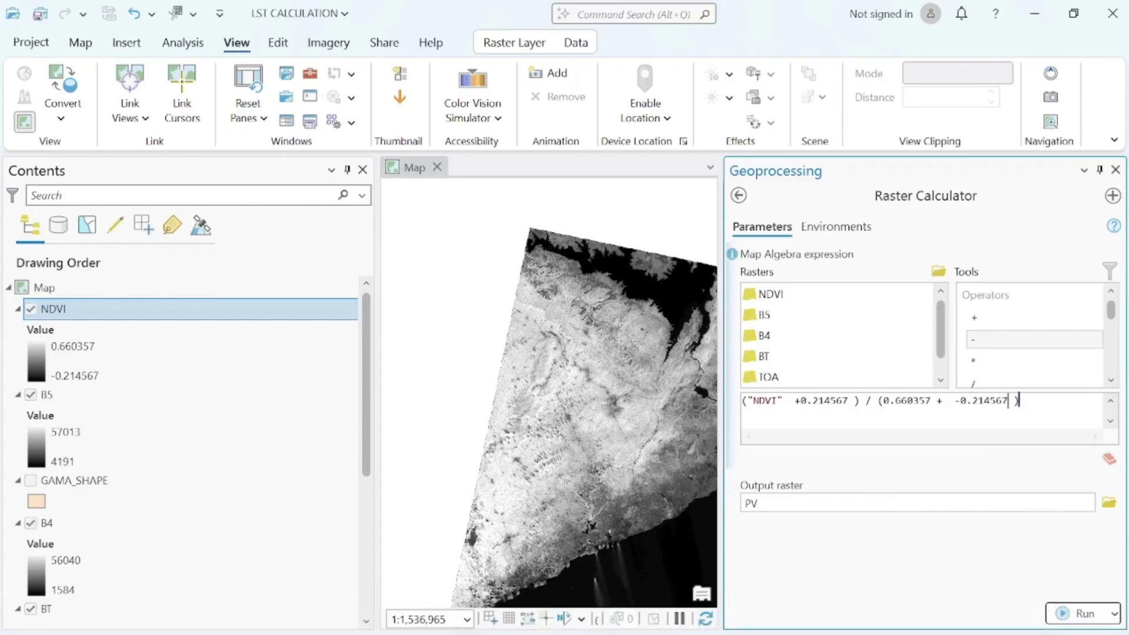
{"action": "left_click", "coordinate": [1065, 616]}
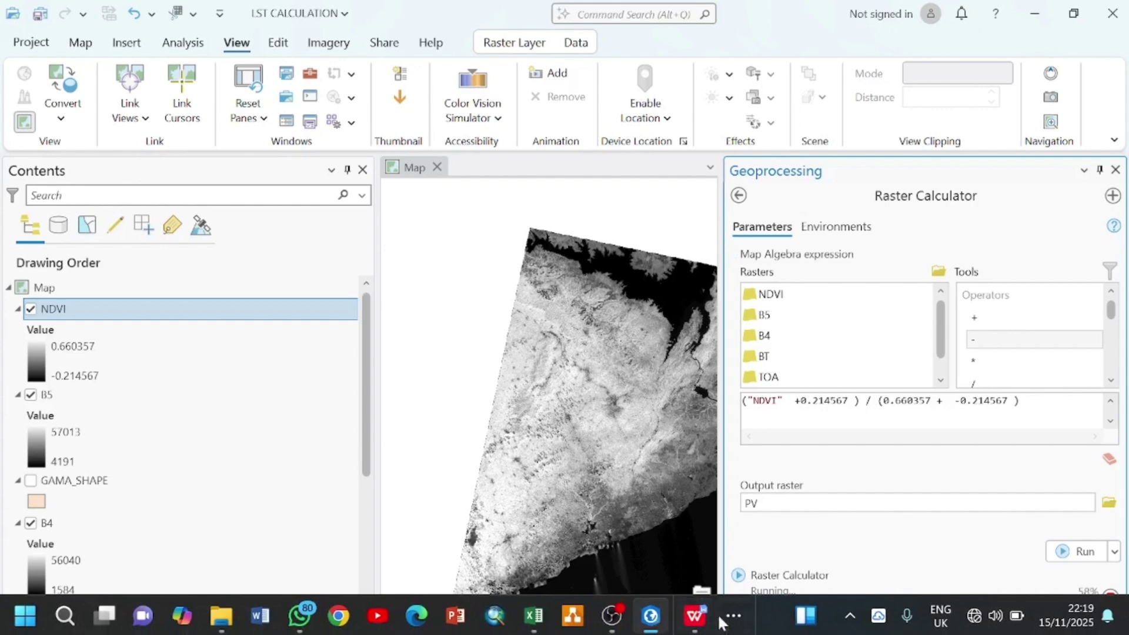
- Copy the emissivity formula 0.004 * PV + 0.986 from the LST steps document in WPS Office and return to ArcGIS Pro
{"action": "left_click", "coordinate": [733, 616]}
{"action": "left_click", "coordinate": [719, 560]}
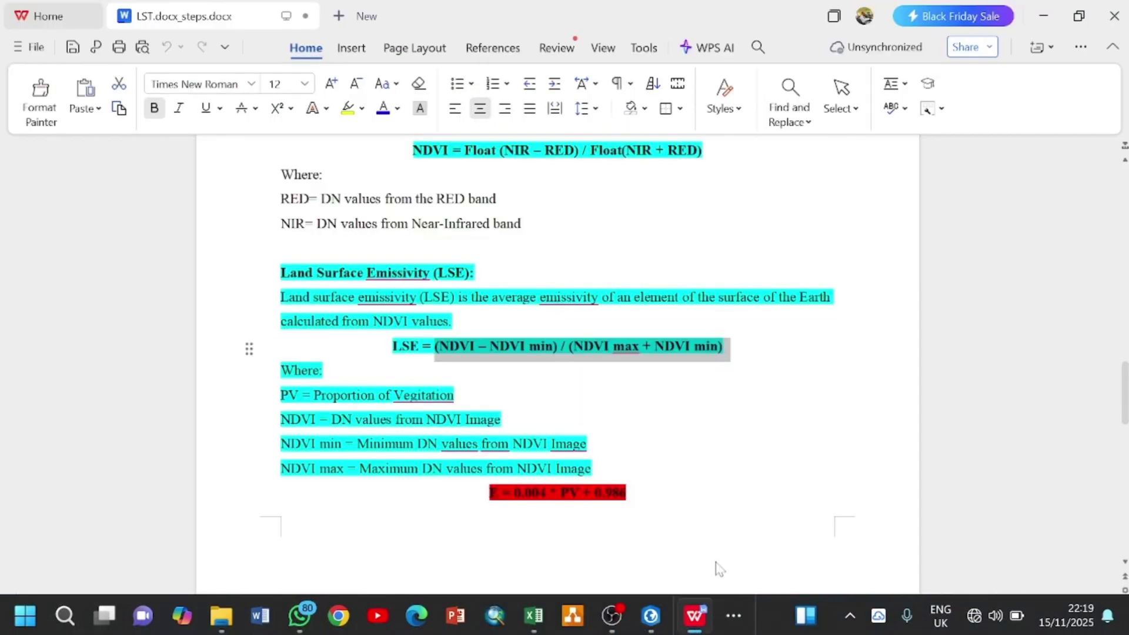
{"action": "scroll", "coordinate": [719, 567], "scroll_direction": "down", "scroll_amount": 3}
{"action": "scroll", "coordinate": [719, 568], "scroll_direction": "down", "scroll_amount": 5}
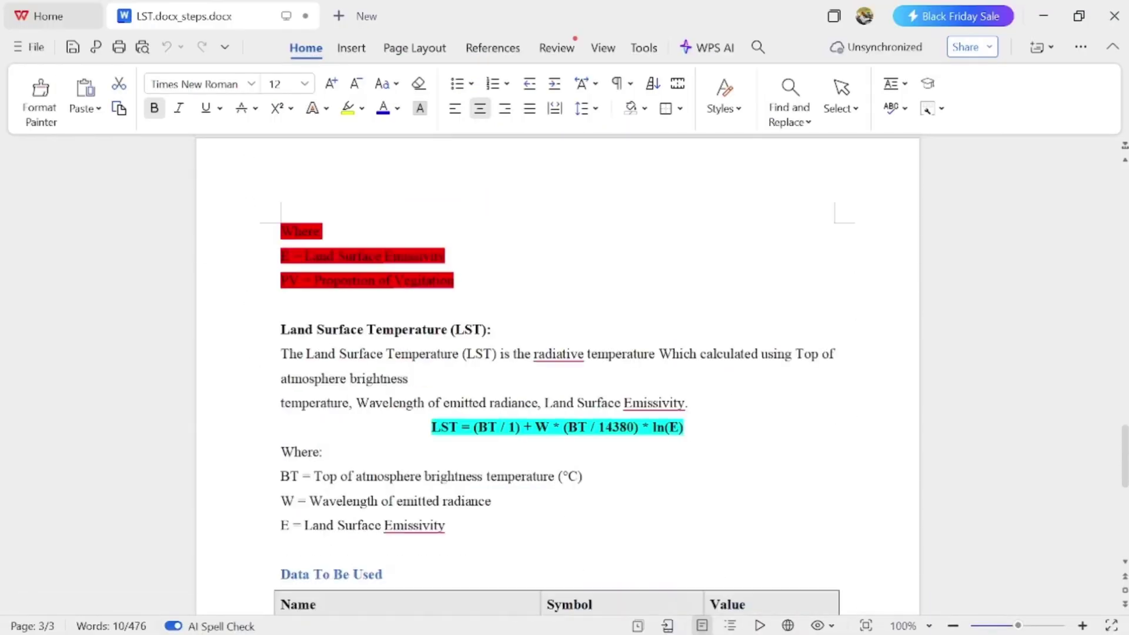
{"action": "scroll", "coordinate": [558, 377], "scroll_direction": "up", "scroll_amount": 3}
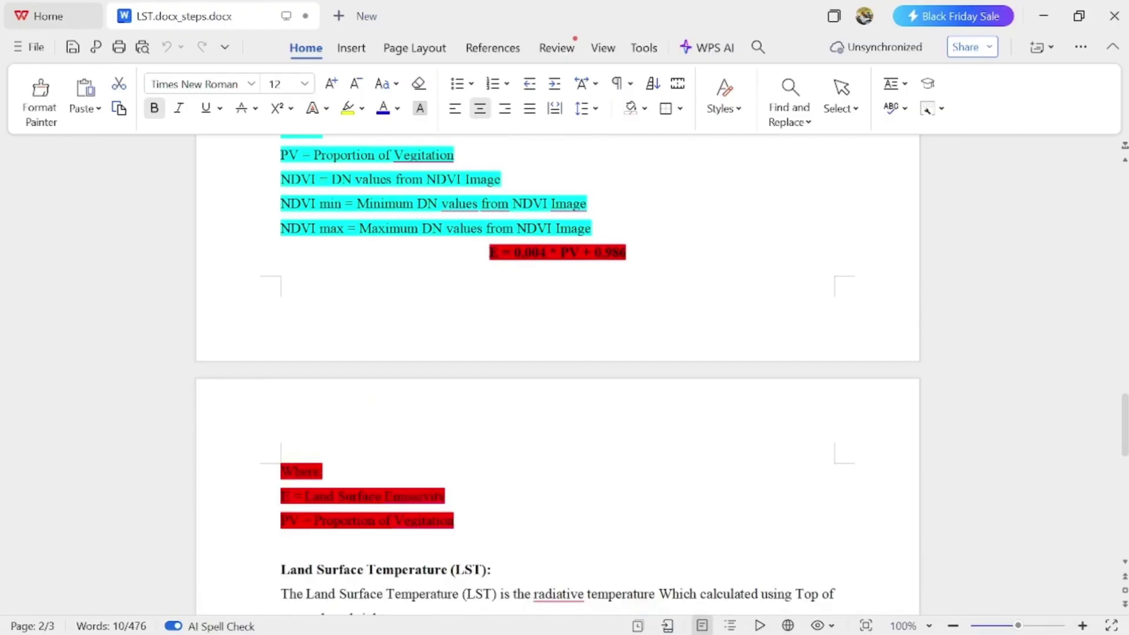
{"action": "scroll", "coordinate": [557, 376], "scroll_direction": "up", "scroll_amount": 4}
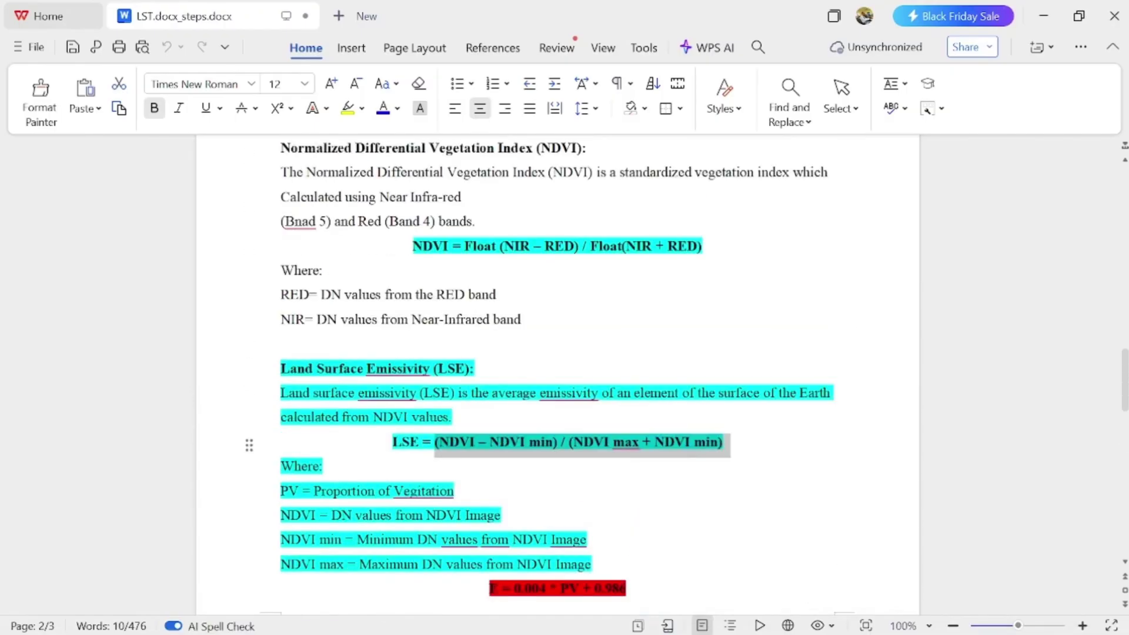
{"action": "scroll", "coordinate": [557, 376], "scroll_direction": "down", "scroll_amount": 5}
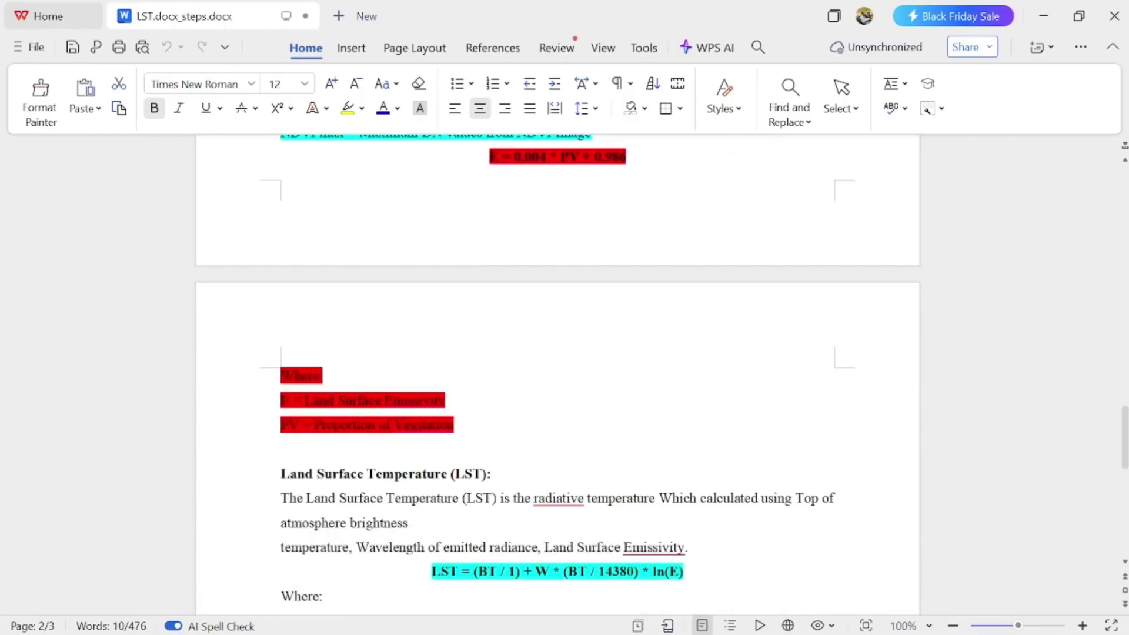
{"action": "scroll", "coordinate": [558, 377], "scroll_direction": "up", "scroll_amount": 3}
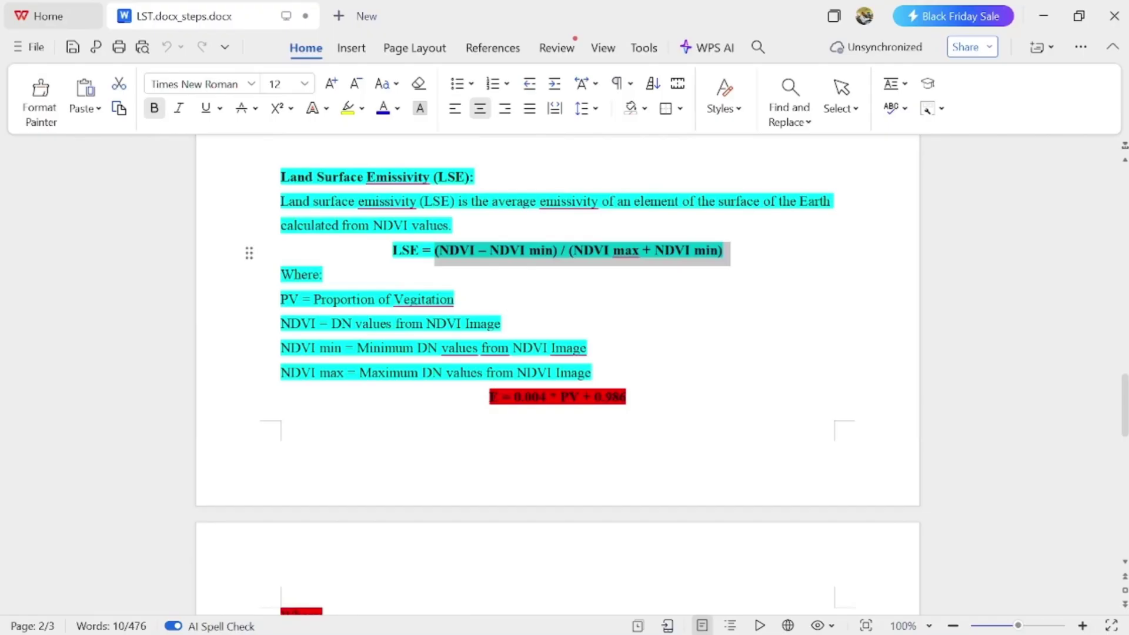
{"action": "left_click_drag", "start_coordinate": [514, 397], "coordinate": [634, 397]}
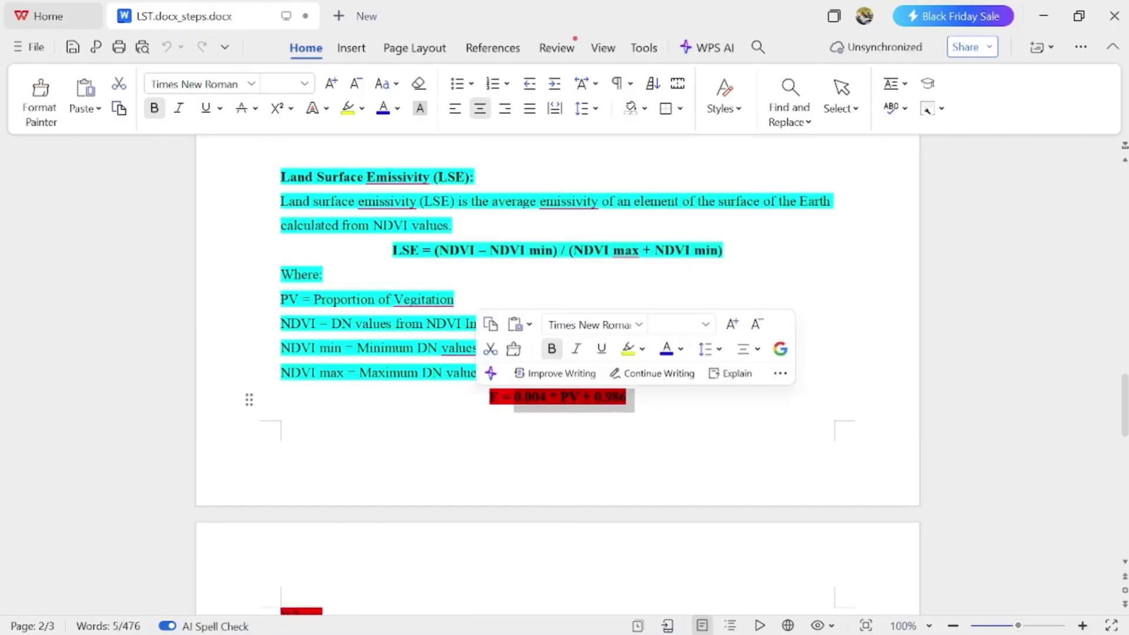
{"action": "left_click", "coordinate": [492, 325]}
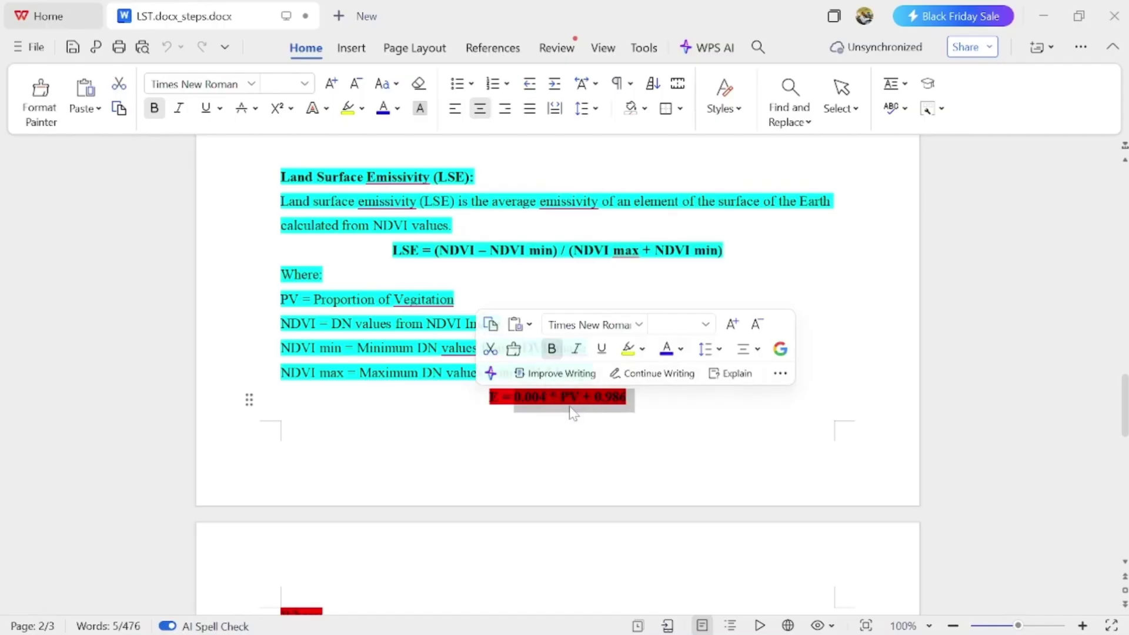
{"action": "left_click", "coordinate": [1042, 22]}
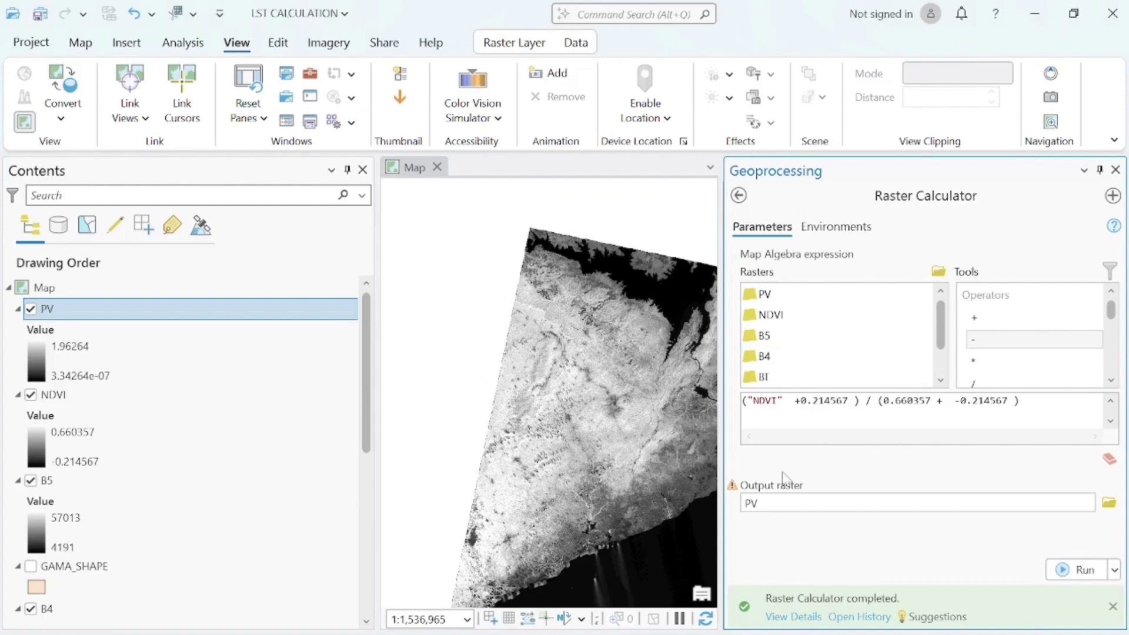
- Replace the whole proportion-of-vegetation expression in the Raster Calculator with the copied formula 0.004 * PV + 0.986
{"action": "key", "text": "BackSpace"}
{"action": "key", "text": "BackSpace"}
{"action": "key", "text": "BackSpace"}
{"action": "key", "text": "BackSpace"}
{"action": "key", "text": "BackSpace"}
{"action": "key", "text": "BackSpace"}
{"action": "key", "text": "BackSpace"}
{"action": "key", "text": "BackSpace"}
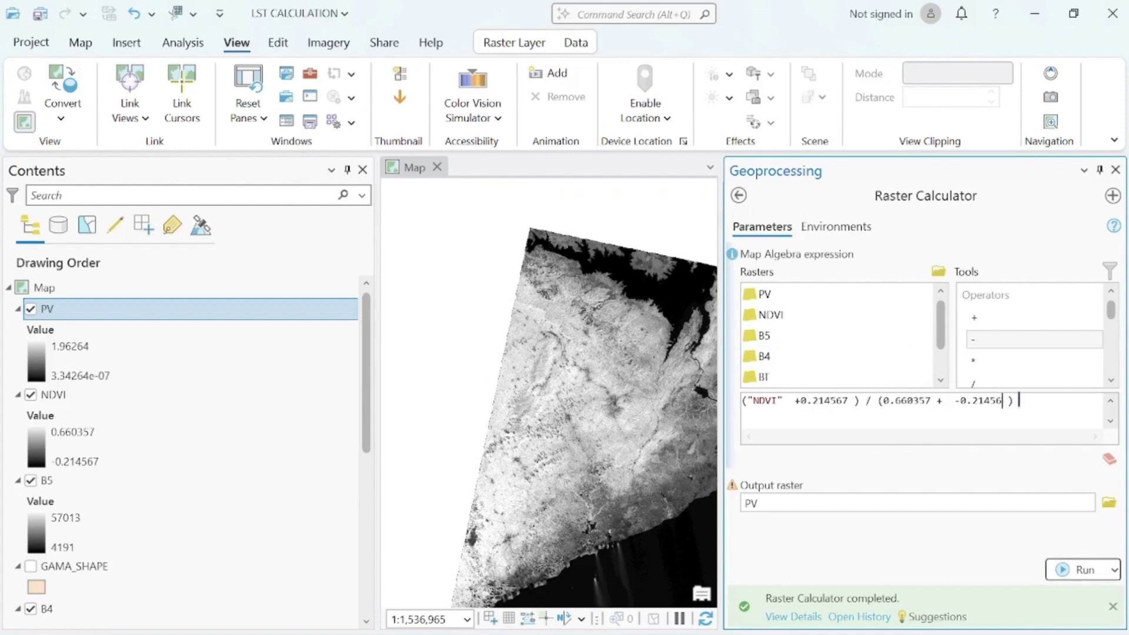
{"action": "key", "text": "Right"}
{"action": "key", "text": "Delete"}
{"action": "key", "text": "BackSpace"}
{"action": "key", "text": "BackSpace"}
{"action": "key", "text": "BackSpace"}
{"action": "key", "text": "BackSpace"}
{"action": "key", "text": "BackSpace"}
{"action": "key", "text": "BackSpace"}
{"action": "key", "text": "BackSpace"}
{"action": "key", "text": "BackSpace"}
{"action": "key", "text": "BackSpace"}
{"action": "key", "text": "BackSpace"}
{"action": "key", "text": "BackSpace"}
{"action": "key", "text": "BackSpace"}
{"action": "key", "text": "BackSpace"}
{"action": "key", "text": "BackSpace"}
{"action": "key", "text": "BackSpace"}
{"action": "key", "text": "BackSpace"}
{"action": "key", "text": "BackSpace"}
{"action": "key", "text": "BackSpace"}
{"action": "key", "text": "BackSpace"}
{"action": "key", "text": "BackSpace"}
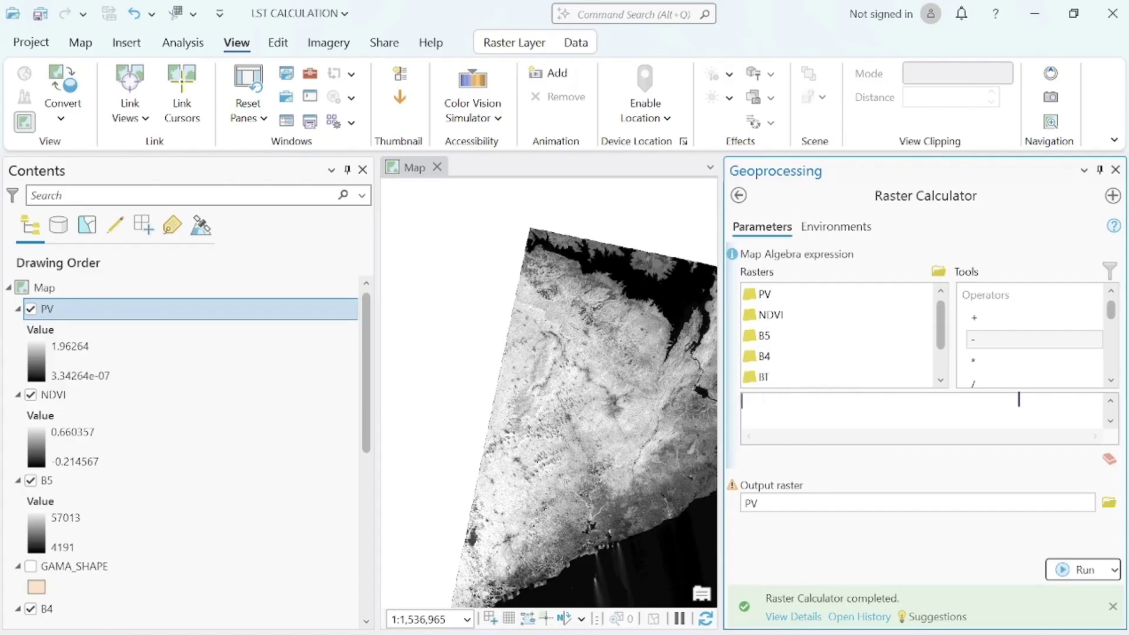
{"action": "key", "text": "ctrl+v"}
- Replace the PV placeholder in the emissivity formula with the PV raster layer
{"action": "key", "text": "Left"}
{"action": "key", "text": "Left"}
{"action": "key", "text": "Left"}
{"action": "key", "text": "Left"}
{"action": "key", "text": "Left"}
{"action": "key", "text": "Left"}
{"action": "key", "text": "Left"}
{"action": "key", "text": "Left"}
{"action": "key", "text": "BackSpace"}
{"action": "key", "text": "BackSpace"}
{"action": "left_click", "coordinate": [774, 297]}
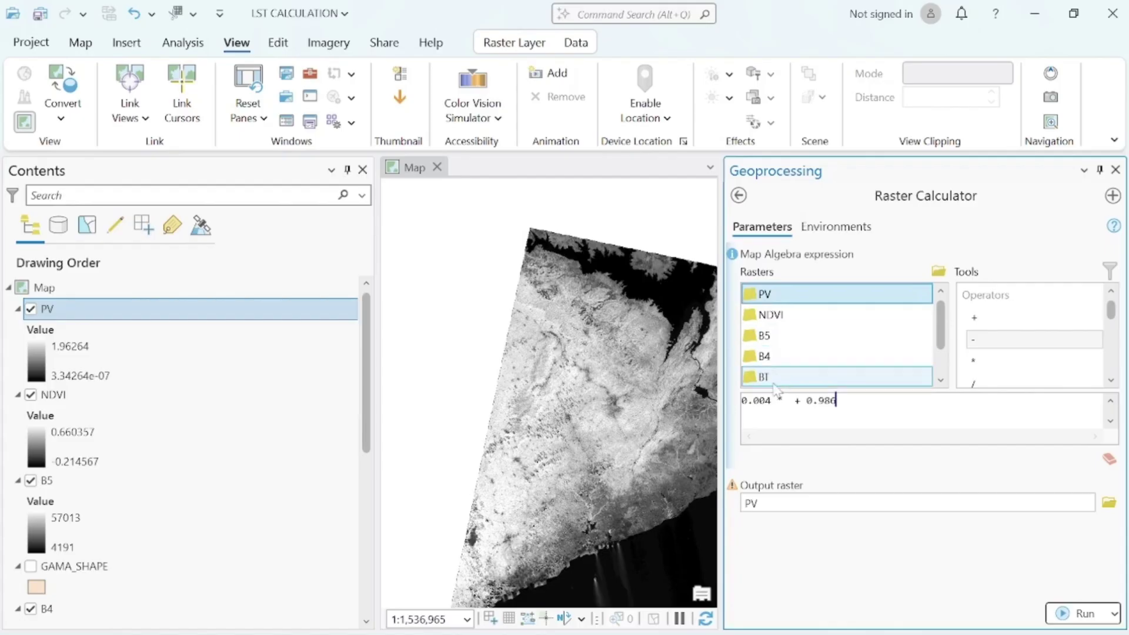
{"action": "double_click", "coordinate": [766, 296]}
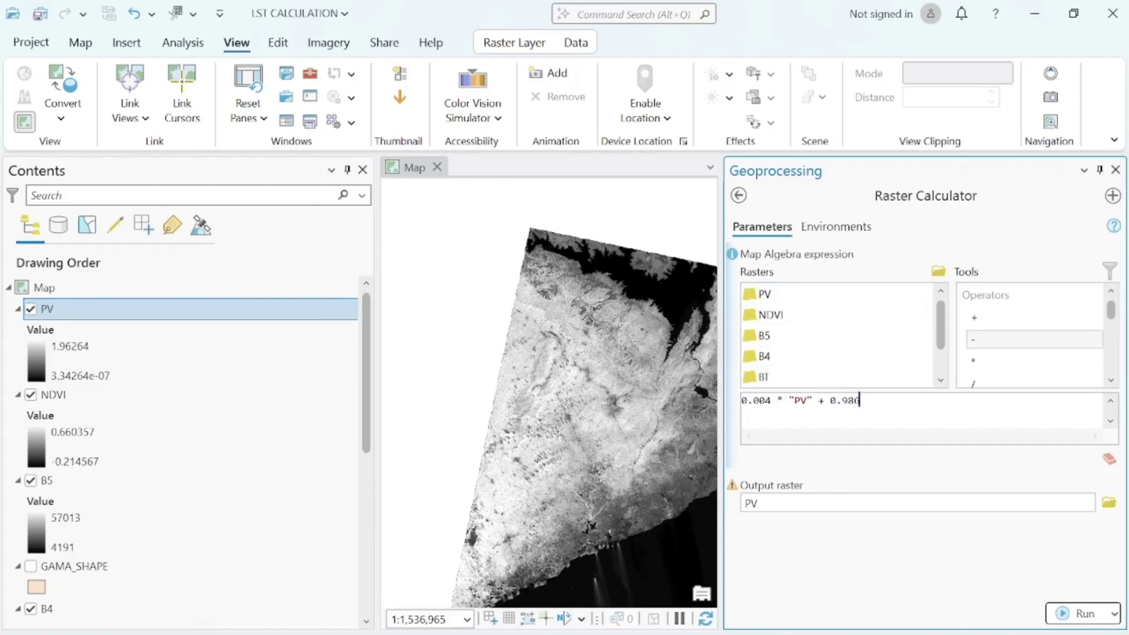
- Name the output raster EM and run the Raster Calculator
{"action": "left_click", "coordinate": [889, 504]}
{"action": "key", "text": "BackSpace"}
{"action": "key", "text": "BackSpace"}
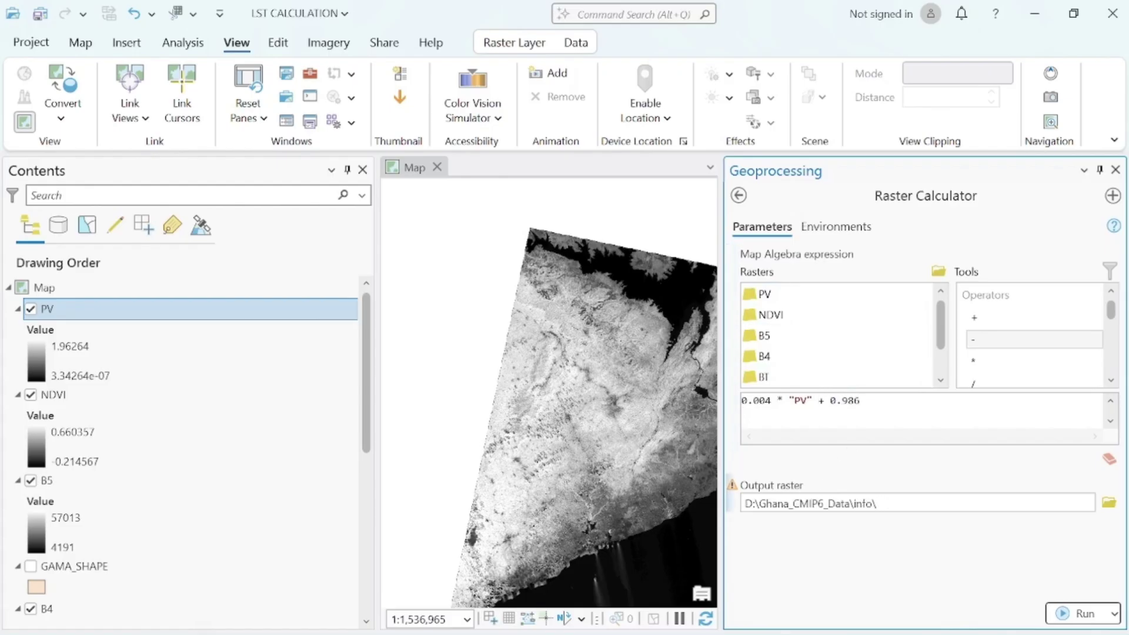
{"action": "type", "text": "EM"}
{"action": "left_click", "coordinate": [1062, 615]}
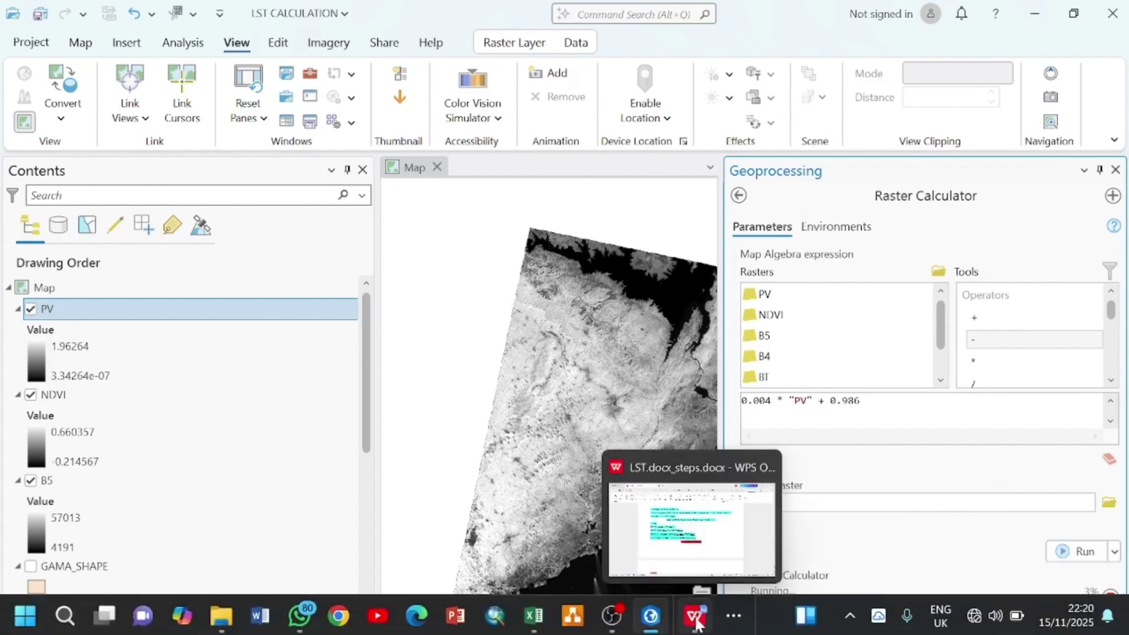
- Copy the LST formula (BT / 1) + W * (BT / 14380) * ln(E) from the WPS Office document and return to ArcGIS Pro
{"action": "left_click", "coordinate": [694, 616]}
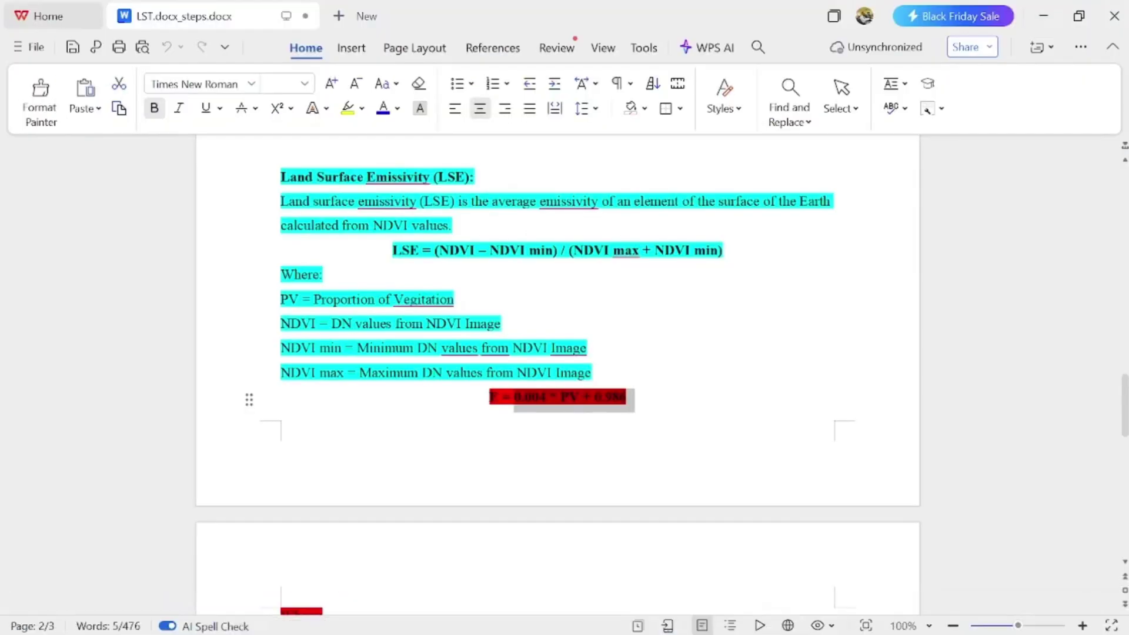
{"action": "scroll", "coordinate": [558, 376], "scroll_direction": "down", "scroll_amount": 5}
{"action": "scroll", "coordinate": [558, 376], "scroll_direction": "down", "scroll_amount": 1}
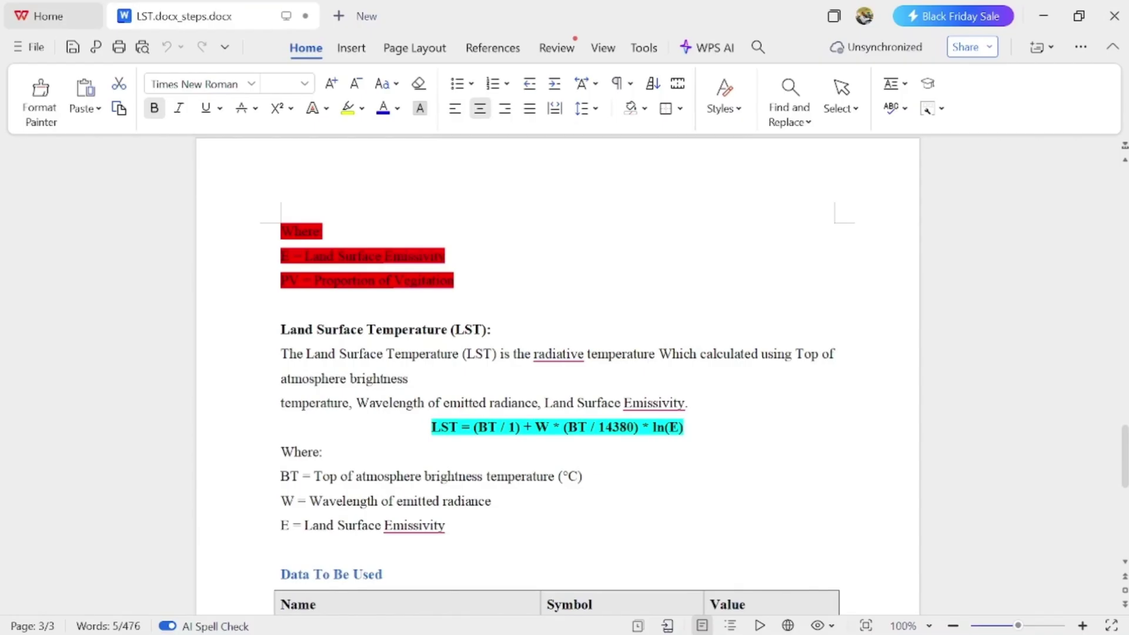
{"action": "scroll", "coordinate": [557, 376], "scroll_direction": "down", "scroll_amount": 8}
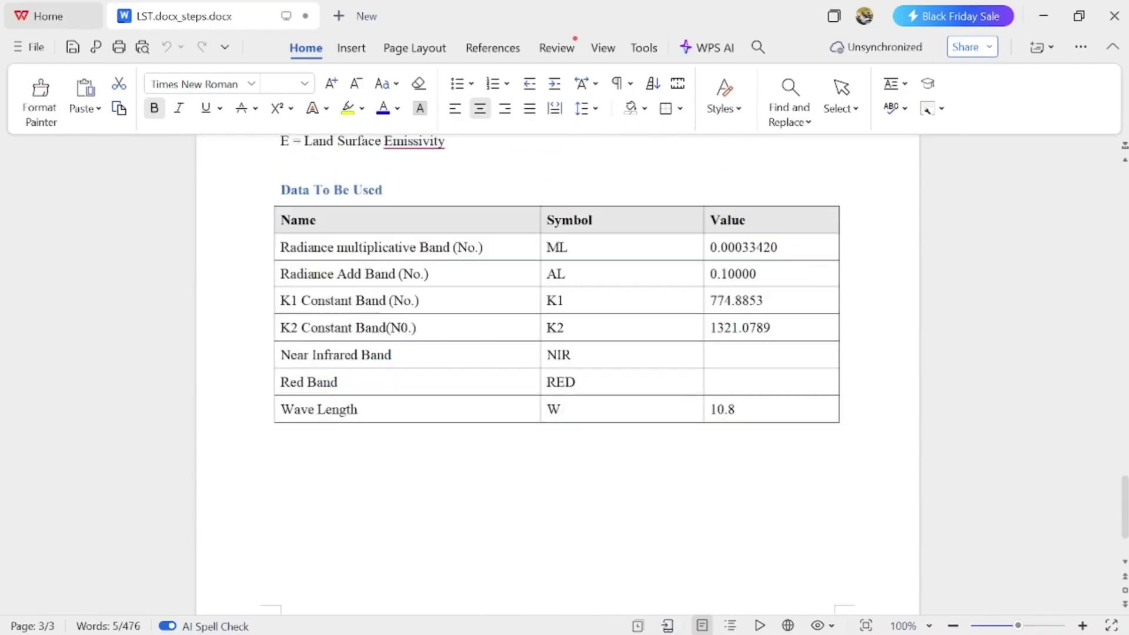
{"action": "scroll", "coordinate": [558, 377], "scroll_direction": "up", "scroll_amount": 6}
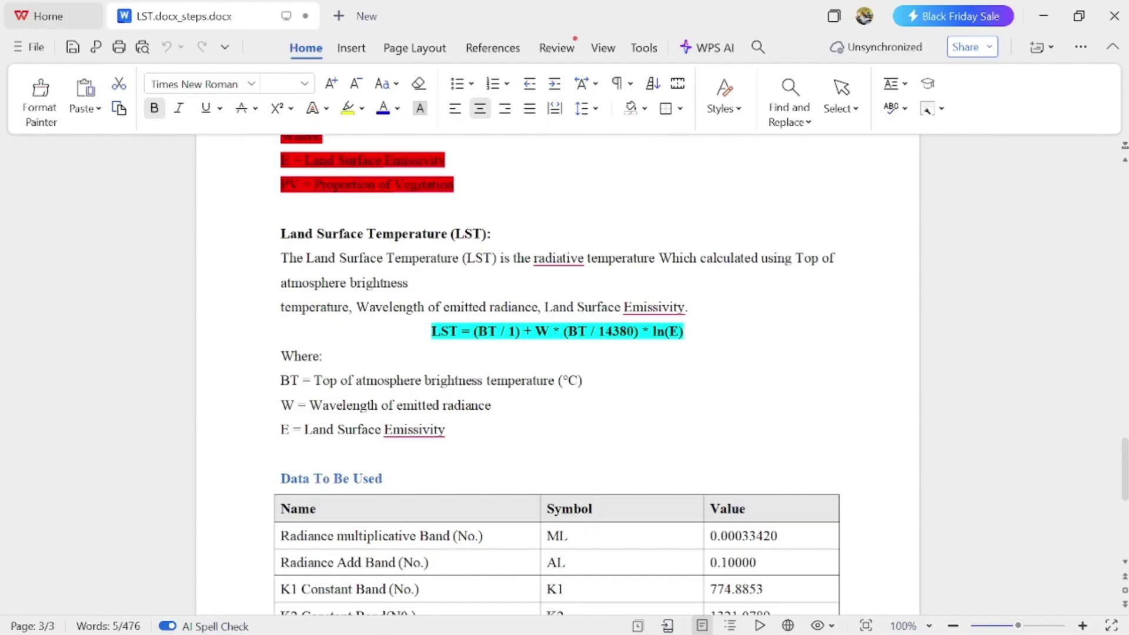
{"action": "left_click_drag", "start_coordinate": [473, 331], "coordinate": [691, 332]}
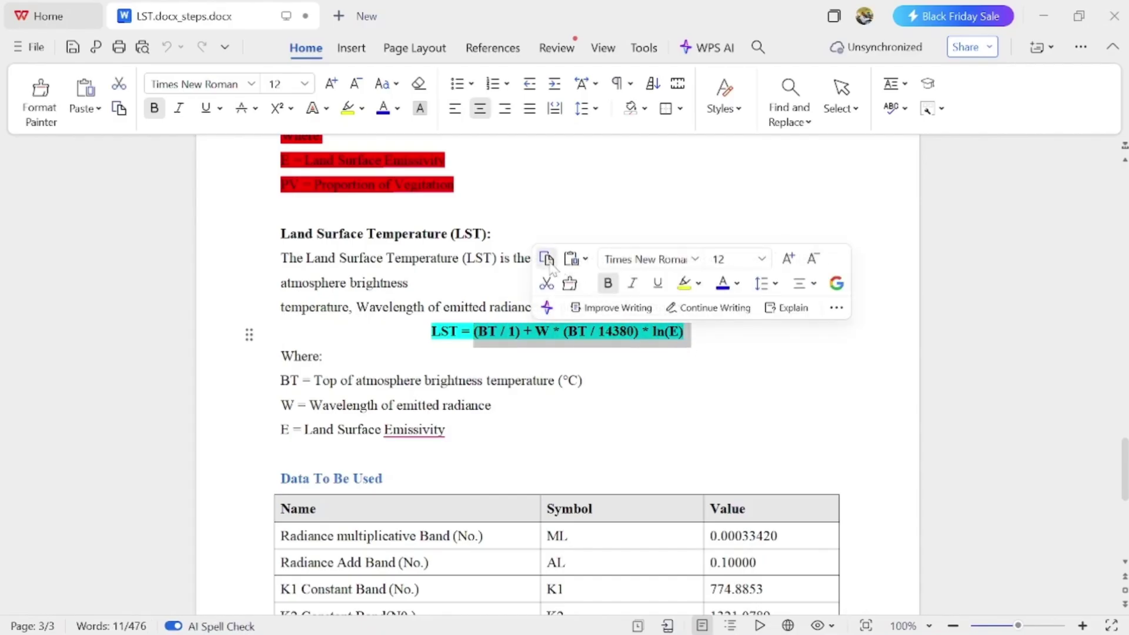
{"action": "left_click", "coordinate": [1044, 18]}
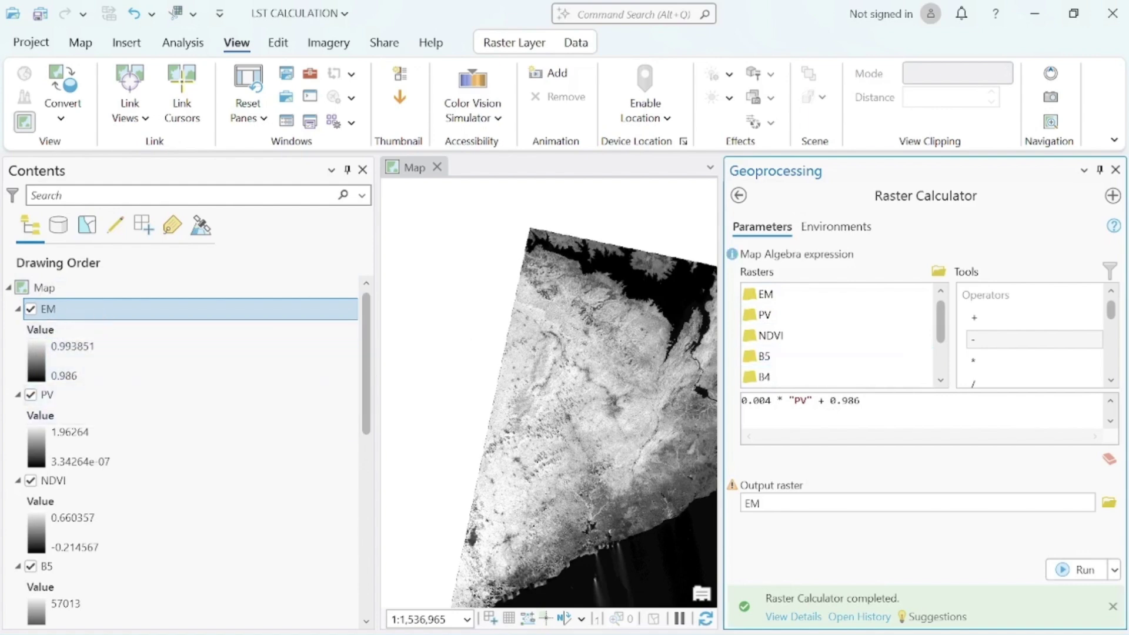
- Replace the whole emissivity expression with the copied formula (BT / 1) + W * (BT / 14380) * ln(E)
{"action": "left_click", "coordinate": [819, 402]}
{"action": "key", "text": "BackSpace"}
{"action": "key", "text": "BackSpace"}
{"action": "key", "text": "BackSpace"}
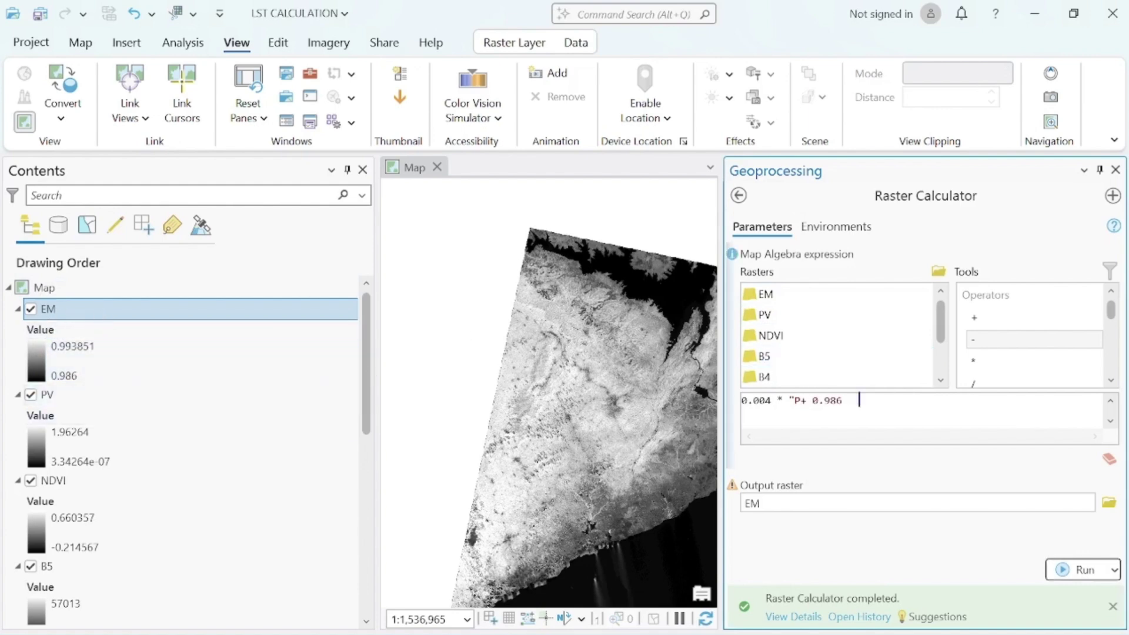
{"action": "key", "text": "BackSpace"}
{"action": "key", "text": "BackSpace"}
{"action": "key", "text": "BackSpace"}
{"action": "key", "text": "BackSpace"}
{"action": "key", "text": "BackSpace"}
{"action": "key", "text": "BackSpace"}
{"action": "key", "text": "BackSpace"}
{"action": "key", "text": "BackSpace"}
{"action": "key", "text": "BackSpace"}
{"action": "key", "text": "BackSpace"}
{"action": "key", "text": "BackSpace"}
{"action": "key", "text": "BackSpace"}
{"action": "key", "text": "BackSpace"}
{"action": "key", "text": "BackSpace"}
{"action": "key", "text": "BackSpace"}
{"action": "key", "text": "BackSpace"}
{"action": "key", "text": "BackSpace"}
{"action": "key", "text": "ctrl+v"}
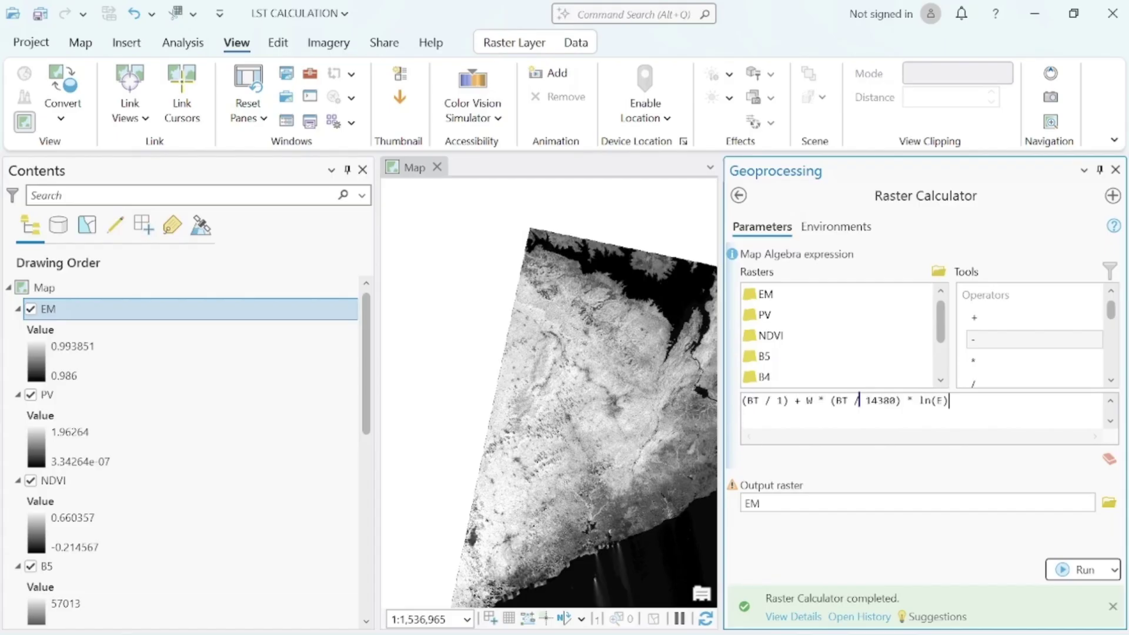
- Replace the first BT placeholder in the LST formula with the BT raster layer
{"action": "key", "text": "BackSpace"}
{"action": "key", "text": "BackSpace"}
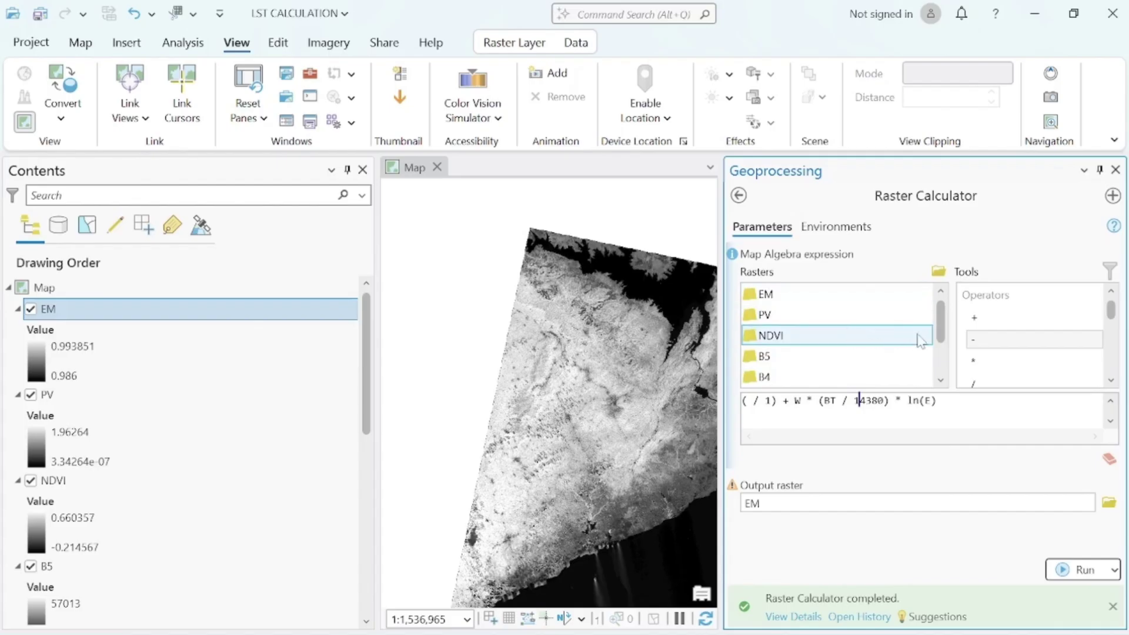
{"action": "left_click_drag", "start_coordinate": [944, 333], "coordinate": [944, 343]}
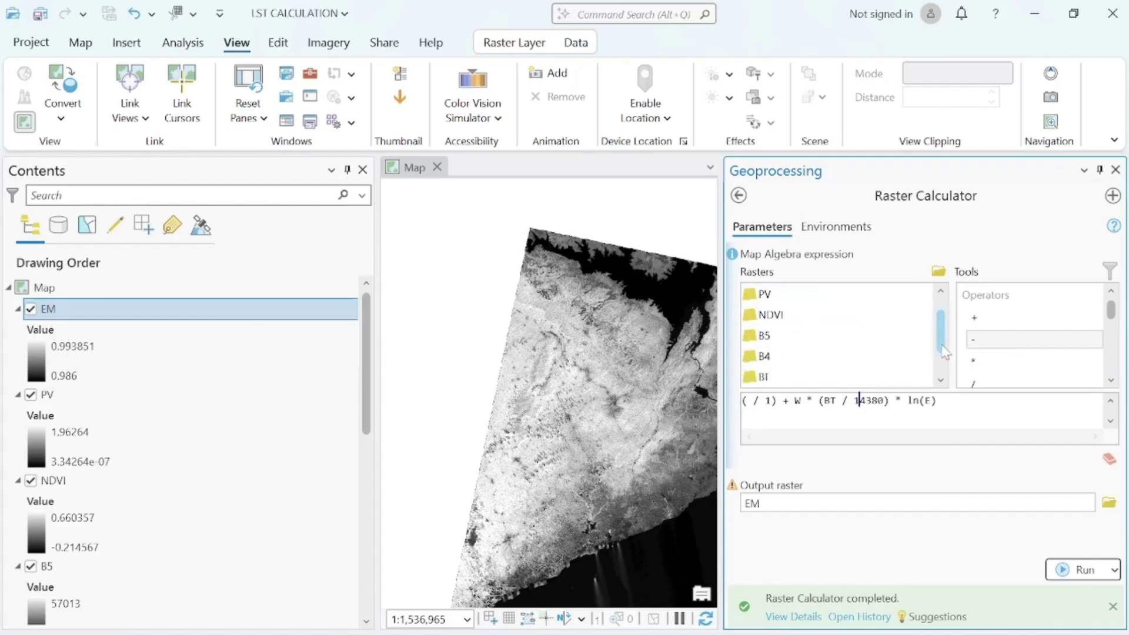
{"action": "left_click", "coordinate": [794, 378]}
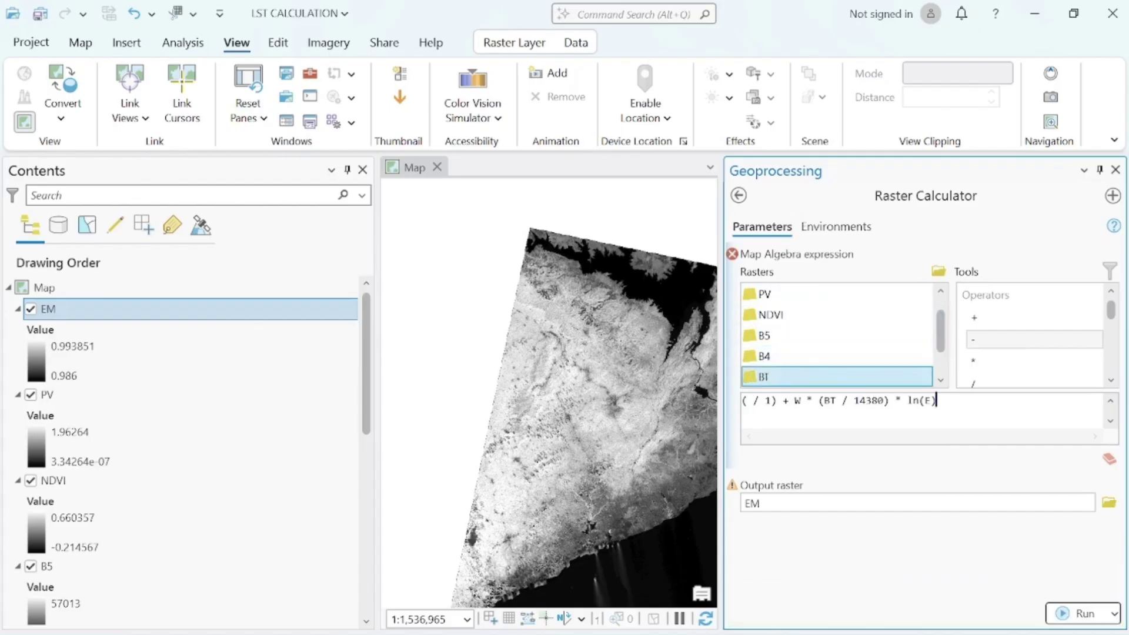
{"action": "left_click", "coordinate": [753, 400]}
{"action": "double_click", "coordinate": [767, 377]}
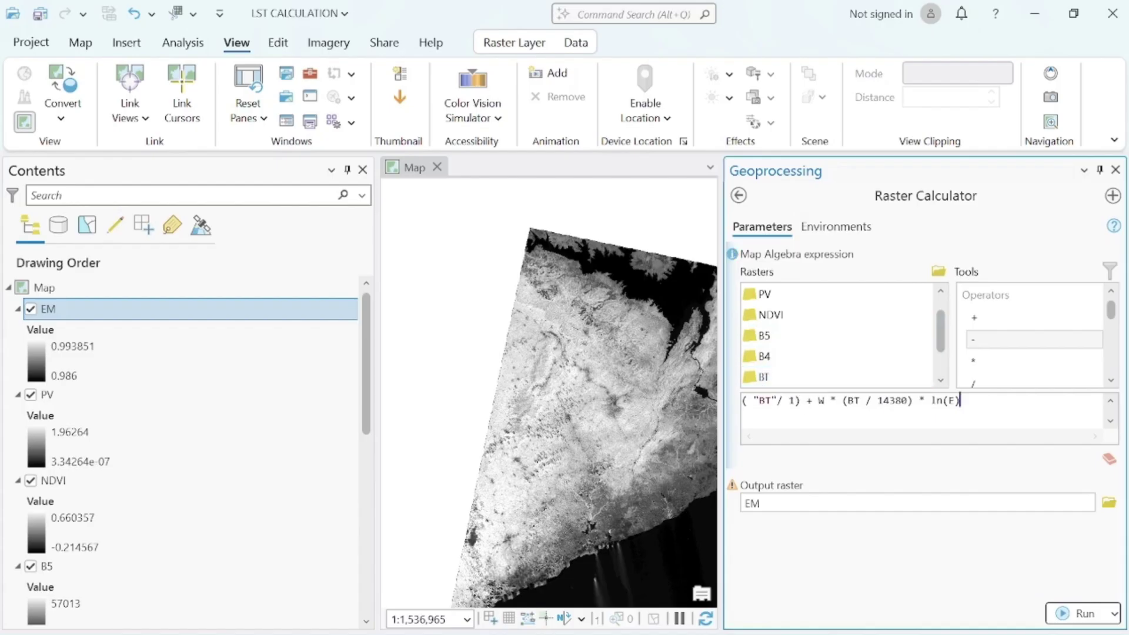
- Look up the wavelength value W in the data table of the WPS Office document and return to ArcGIS Pro
{"action": "left_click", "coordinate": [733, 617]}
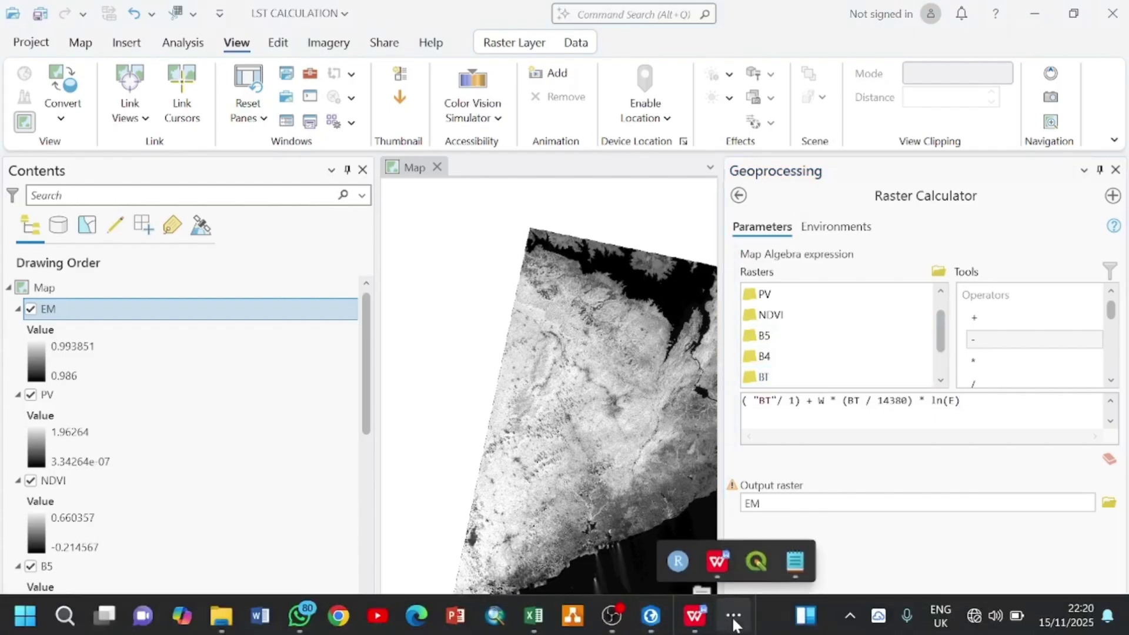
{"action": "left_click", "coordinate": [695, 617]}
{"action": "scroll", "coordinate": [556, 353], "scroll_direction": "down", "scroll_amount": 5}
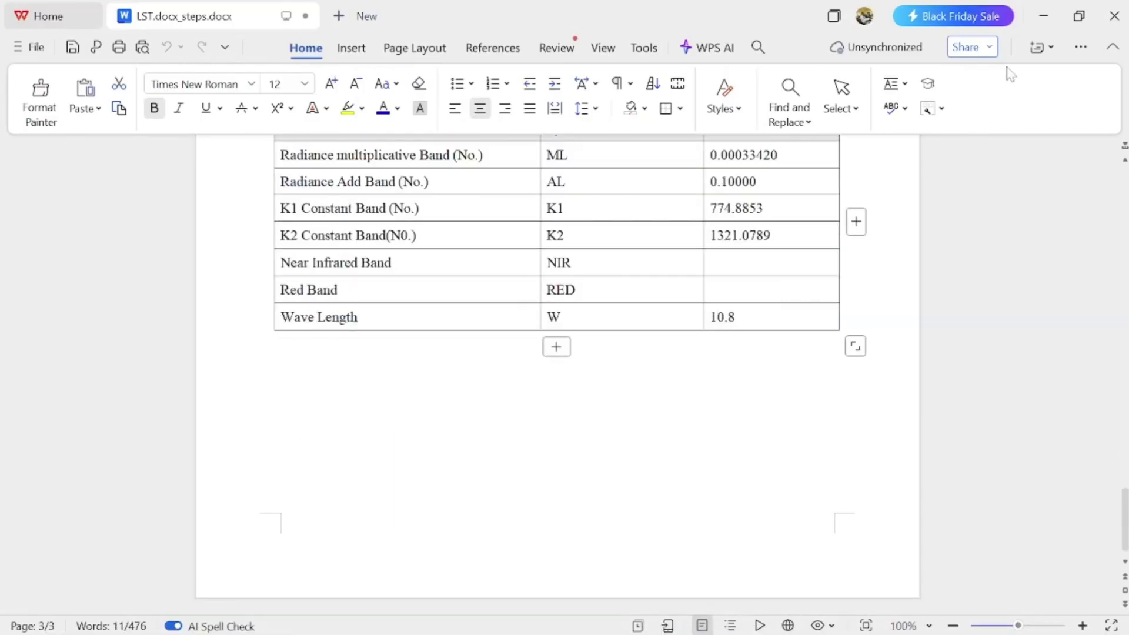
{"action": "left_click", "coordinate": [1043, 16]}
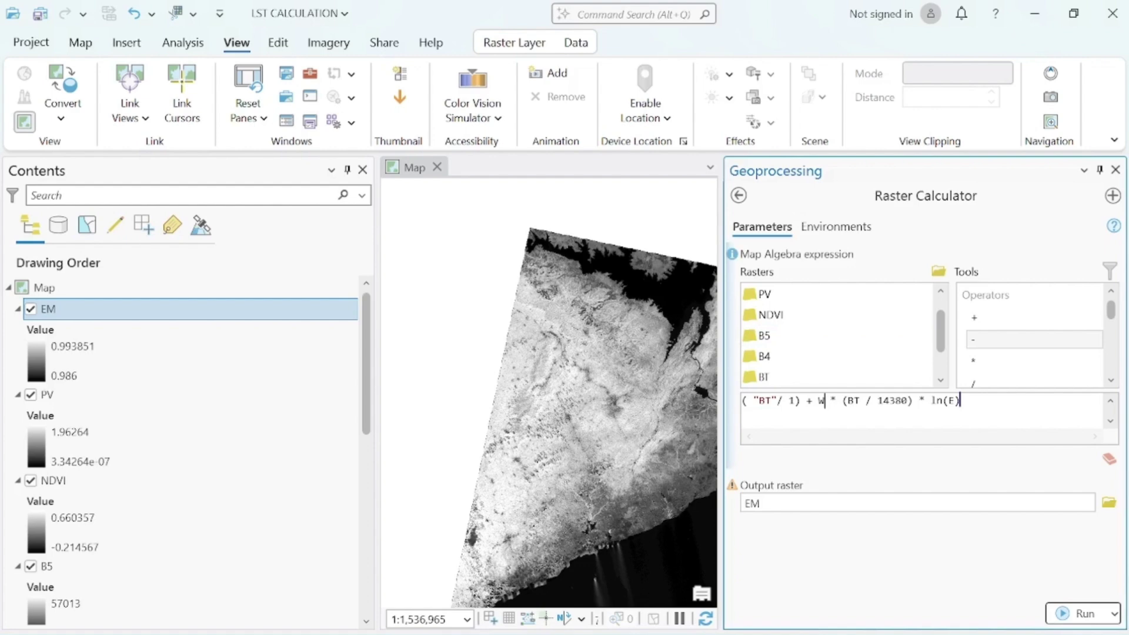
- Replace the W placeholder in the LST formula with the wavelength value 10.8
{"action": "key", "text": "BackSpace"}
{"action": "type", "text": "10"}
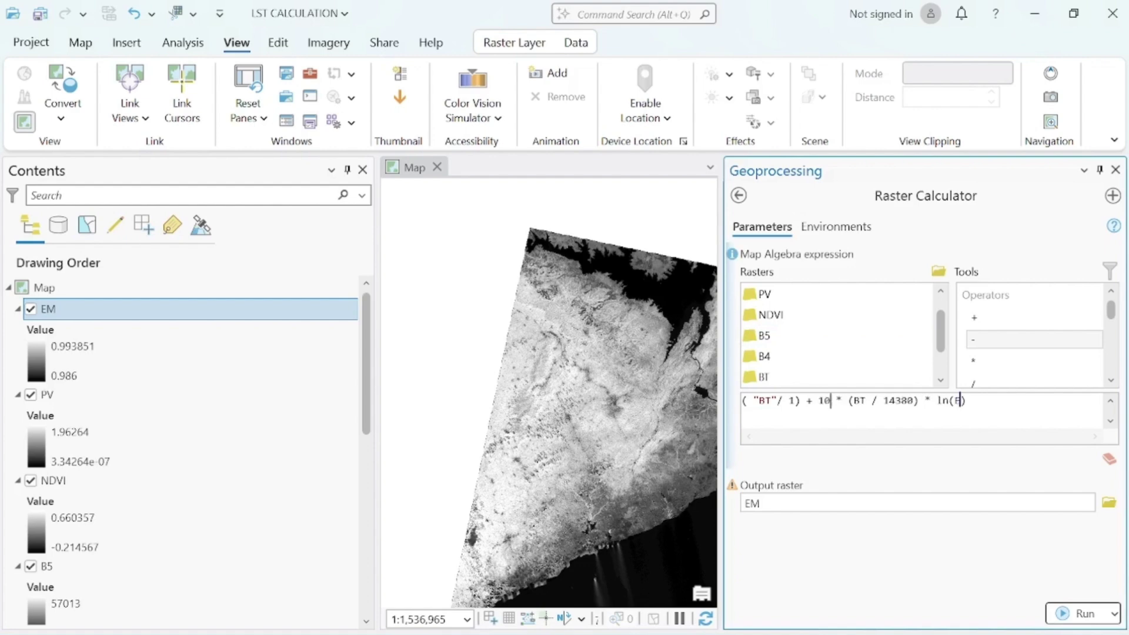
{"action": "type", "text": ".8"}
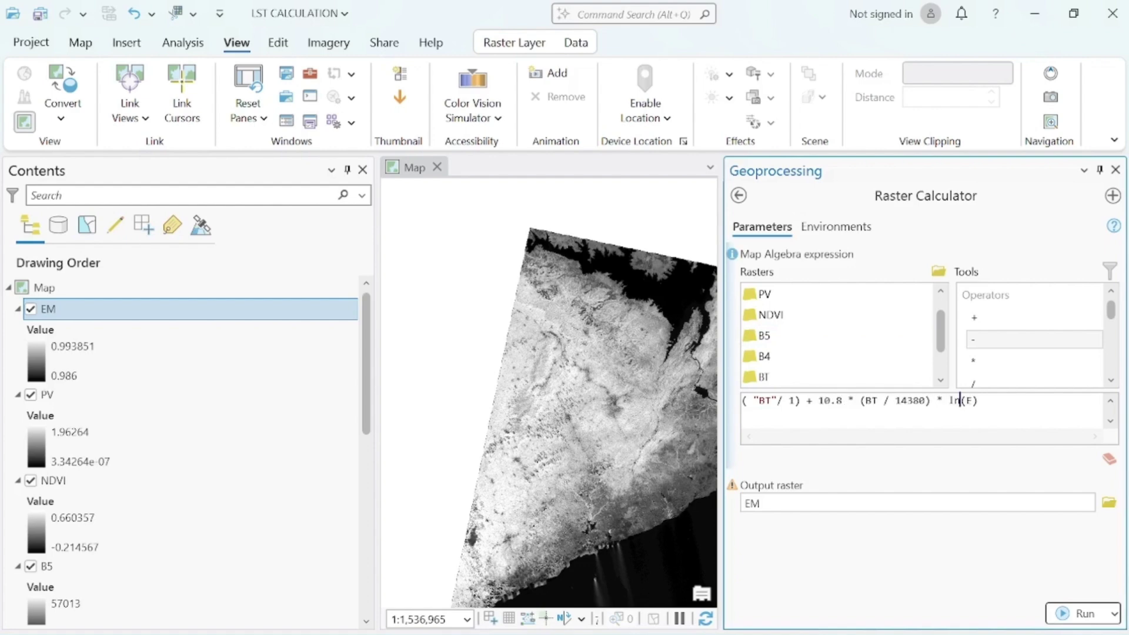
- Replace the second BT placeholder, the one divided by 14380, with the BT raster layer
{"action": "key", "text": "BackSpace"}
{"action": "key", "text": "BackSpace"}
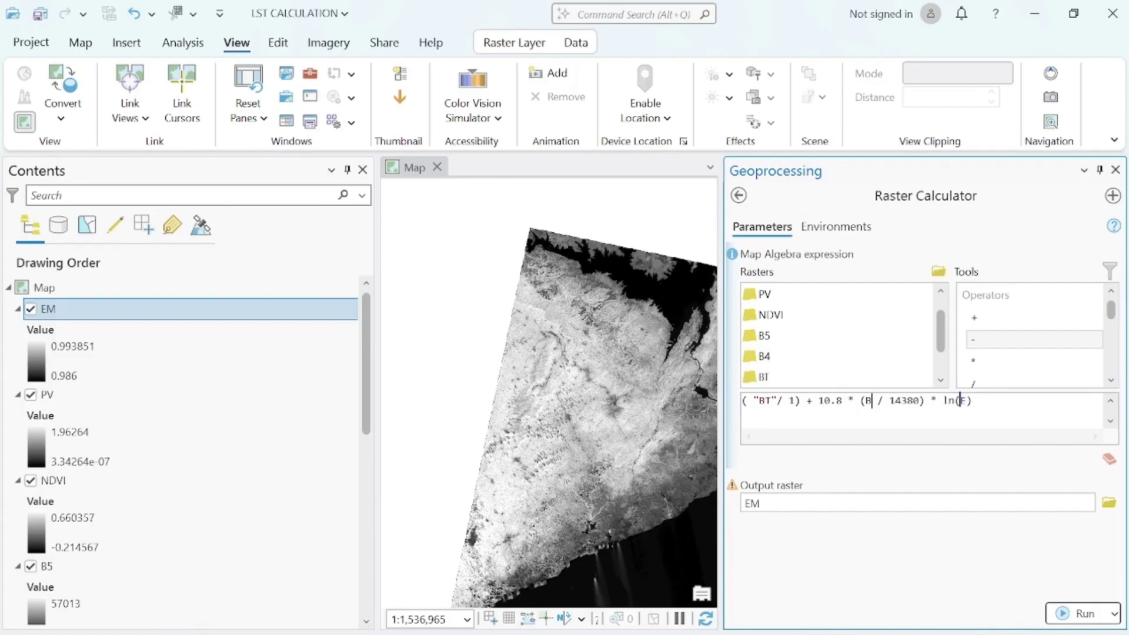
{"action": "left_click", "coordinate": [764, 379]}
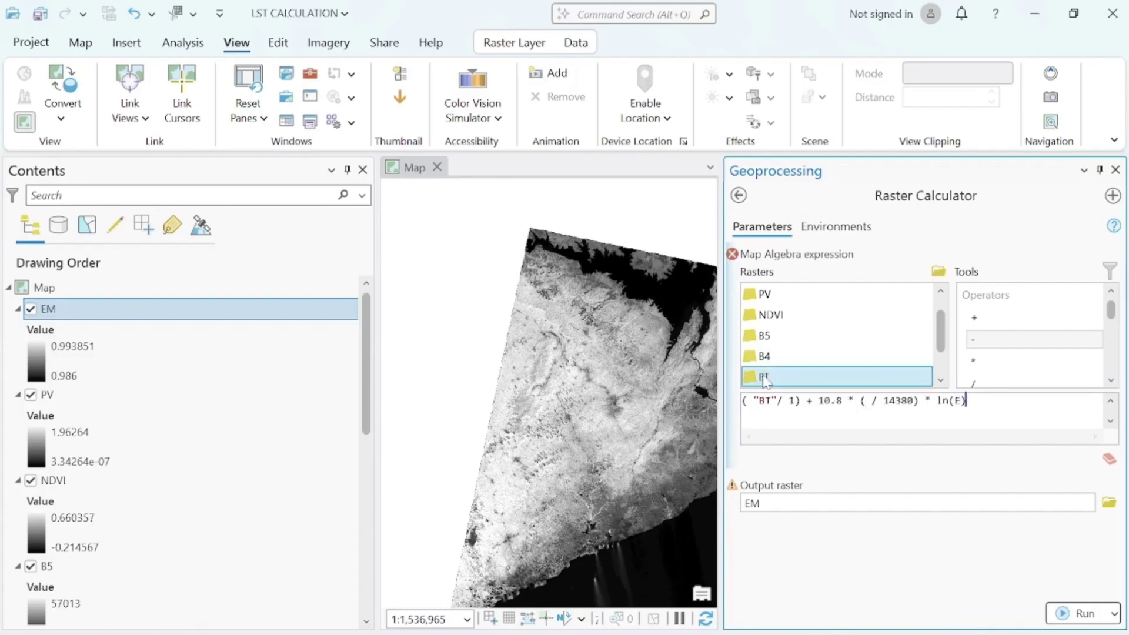
{"action": "left_click", "coordinate": [871, 400]}
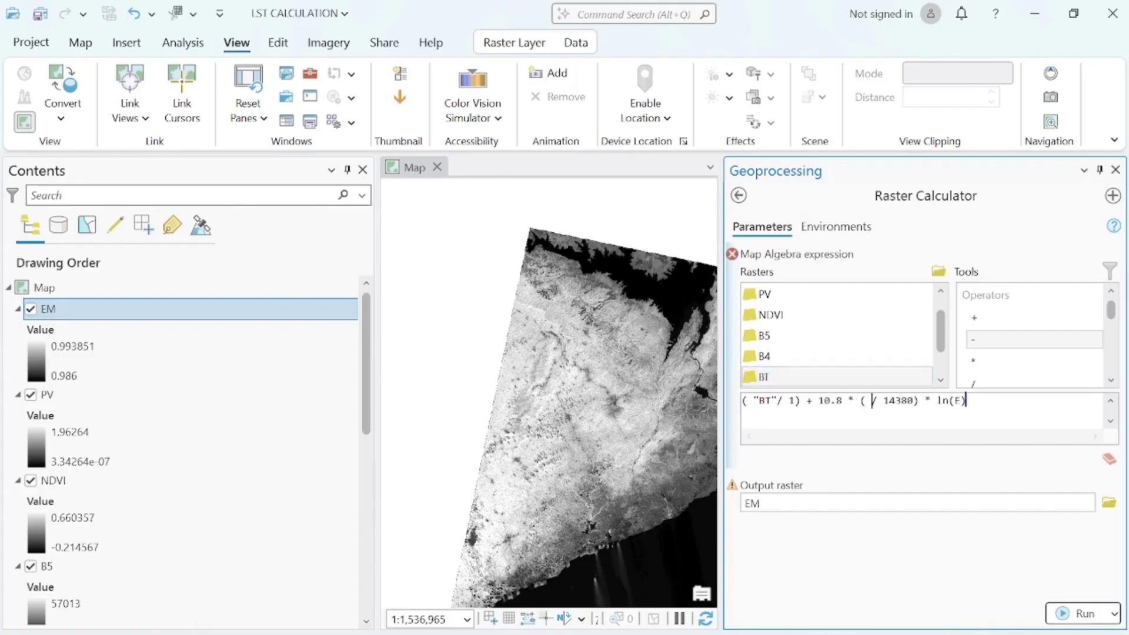
{"action": "double_click", "coordinate": [790, 382]}
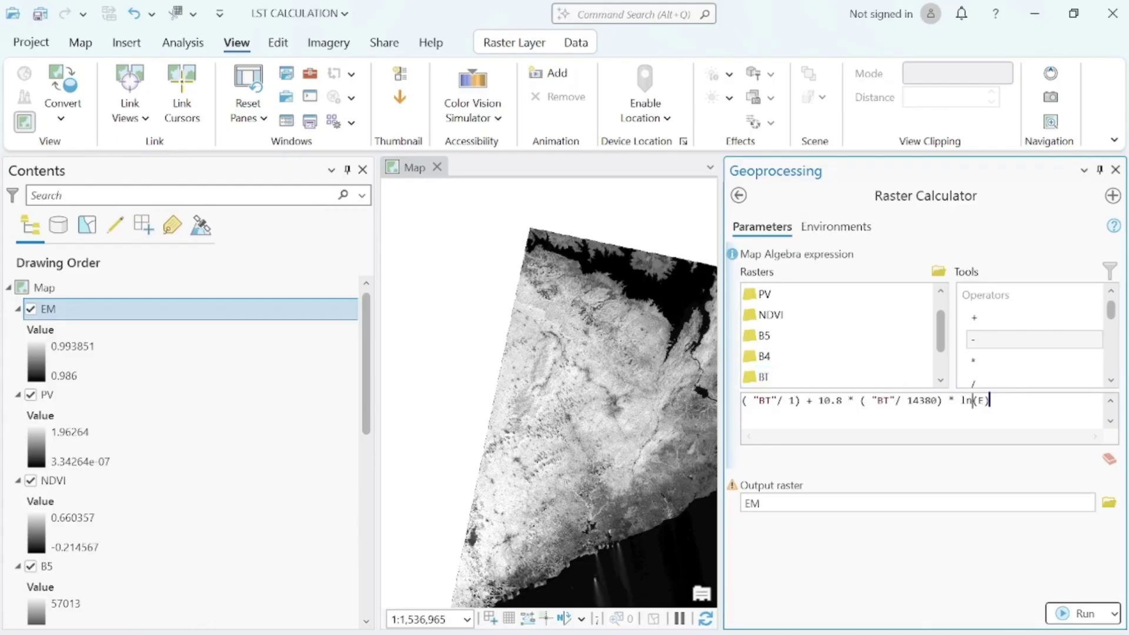
- Replace the lowercase ln text in the expression with the Ln math function
{"action": "left_click", "coordinate": [1112, 381]}
{"action": "left_click", "coordinate": [1112, 381]}
{"action": "left_click", "coordinate": [1112, 381]}
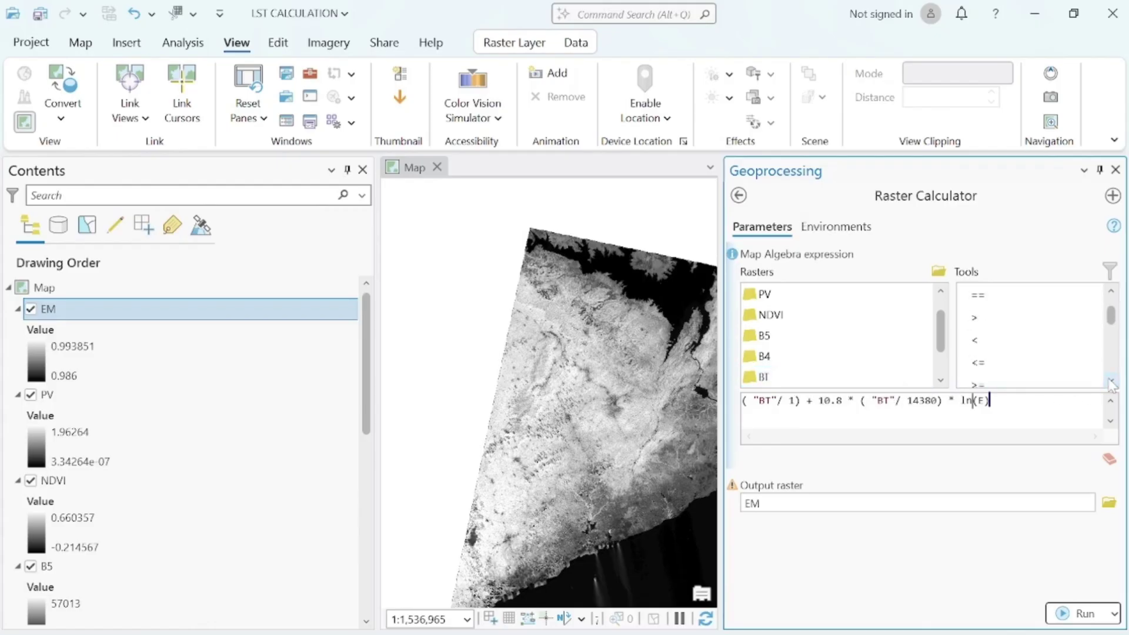
{"action": "left_click", "coordinate": [1111, 383]}
{"action": "left_click", "coordinate": [1112, 382]}
{"action": "left_click", "coordinate": [1112, 382]}
{"action": "left_click", "coordinate": [1111, 382]}
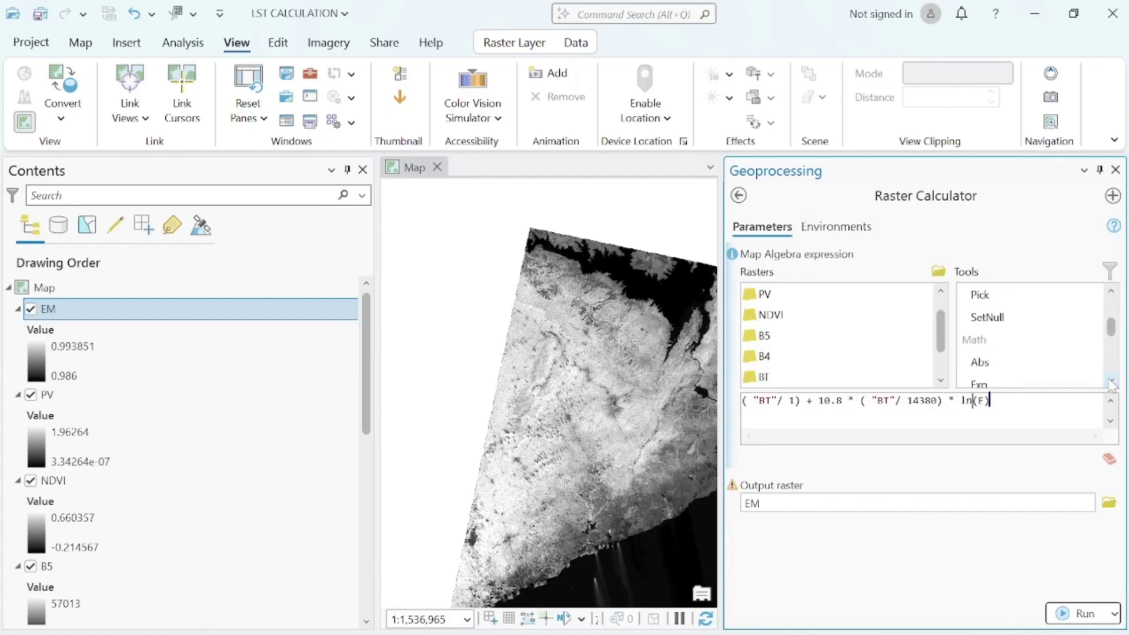
{"action": "left_click", "coordinate": [1111, 381]}
{"action": "left_click", "coordinate": [1112, 381]}
{"action": "left_click", "coordinate": [1112, 381]}
{"action": "left_click", "coordinate": [1111, 381]}
{"action": "left_click", "coordinate": [1112, 381]}
{"action": "left_click", "coordinate": [1112, 381]}
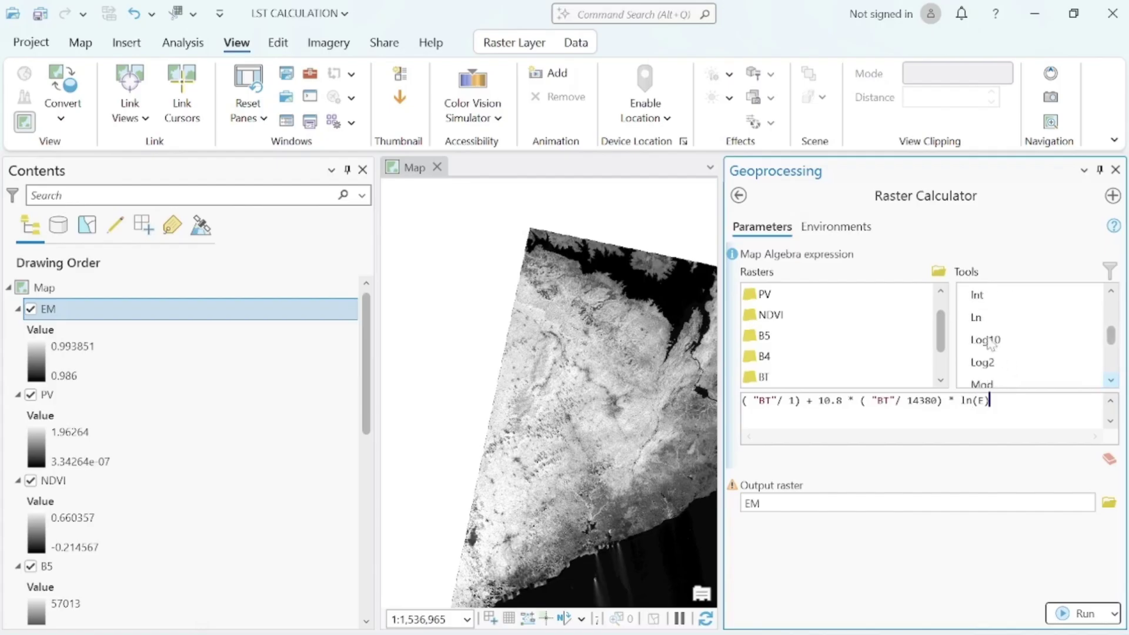
{"action": "double_click", "coordinate": [976, 318]}
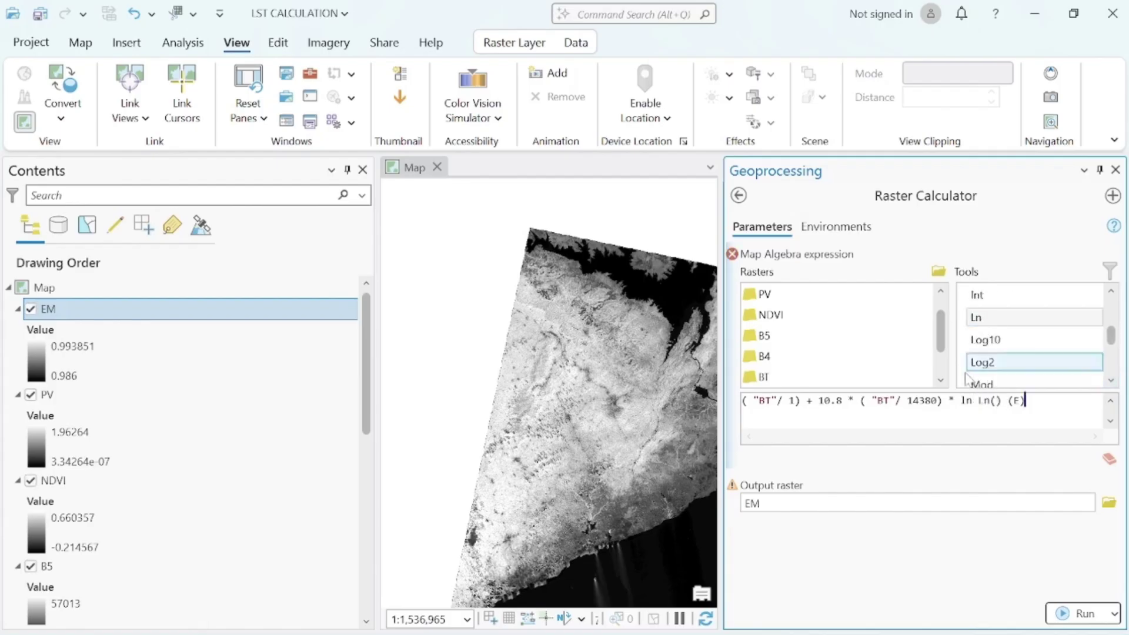
{"action": "left_click", "coordinate": [973, 401]}
{"action": "key", "text": "BackSpace"}
{"action": "key", "text": "BackSpace"}
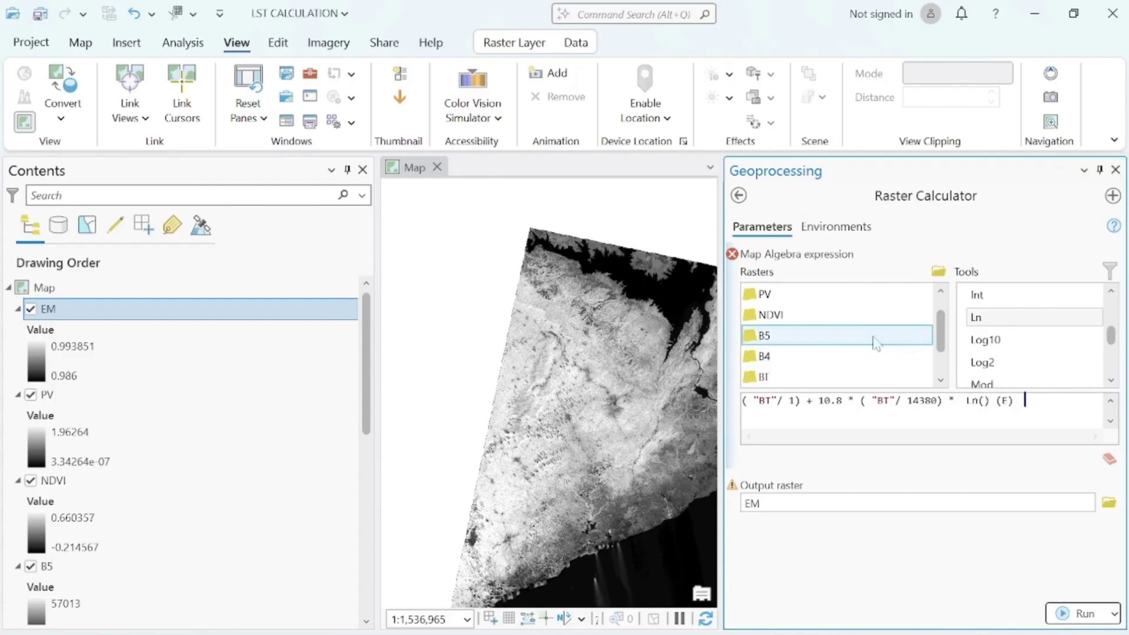
- Insert the EM raster as the argument of Ln and delete the leftover (E) from the expression
{"action": "scroll", "coordinate": [859, 332], "scroll_direction": "up", "scroll_amount": 1}
{"action": "left_click", "coordinate": [799, 299]}
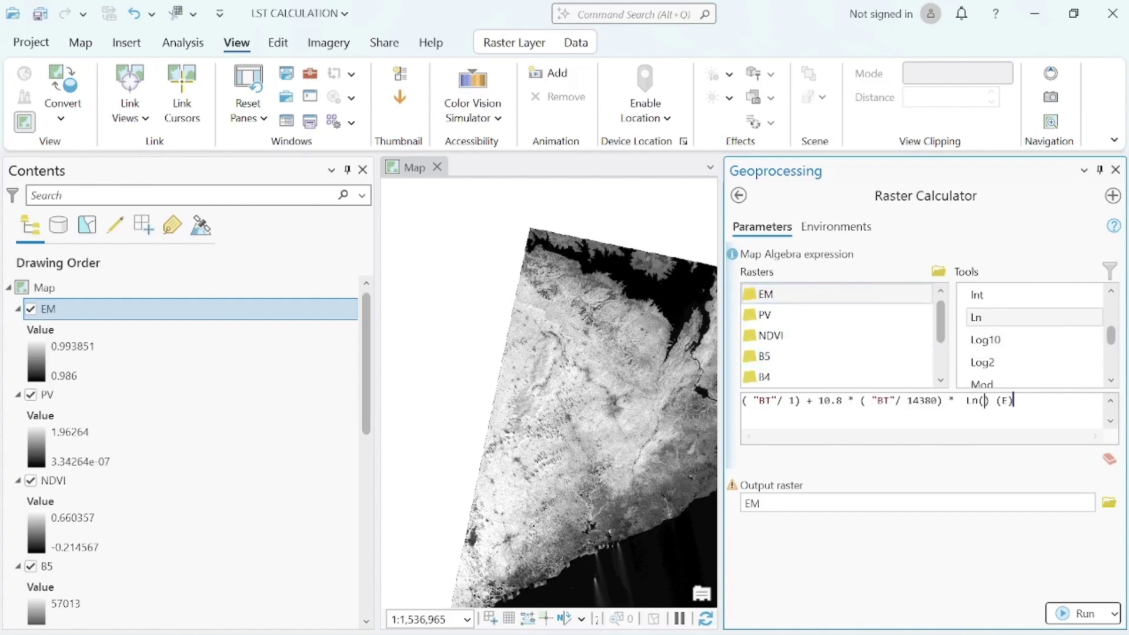
{"action": "double_click", "coordinate": [784, 298]}
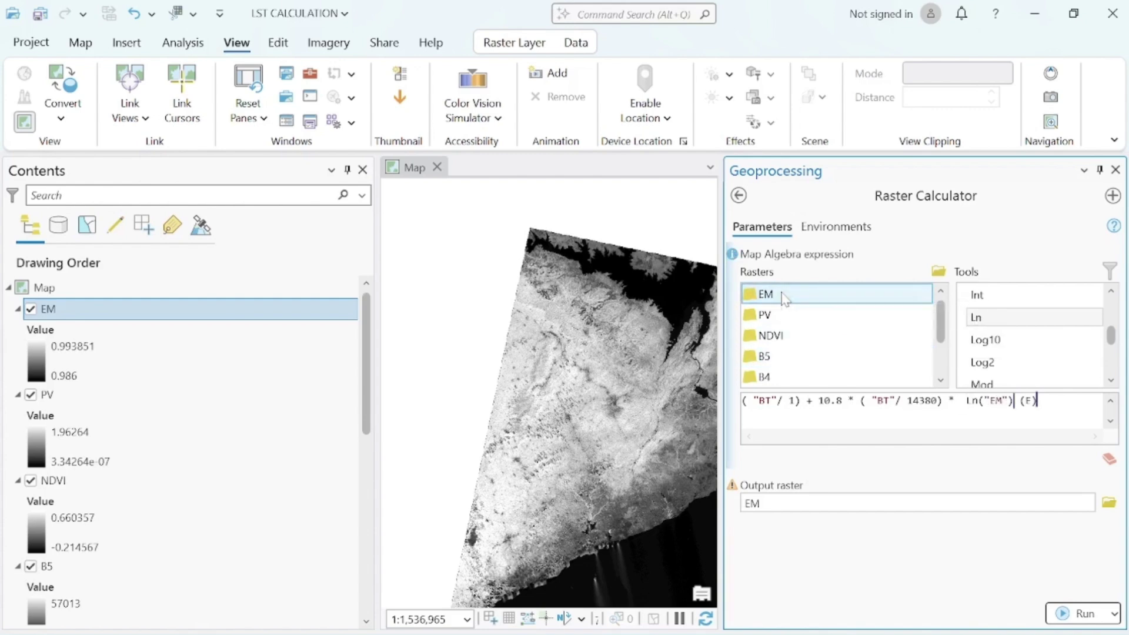
{"action": "key", "text": "BackSpace"}
{"action": "key", "text": "BackSpace"}
{"action": "key", "text": "BackSpace"}
{"action": "key", "text": "BackSpace"}
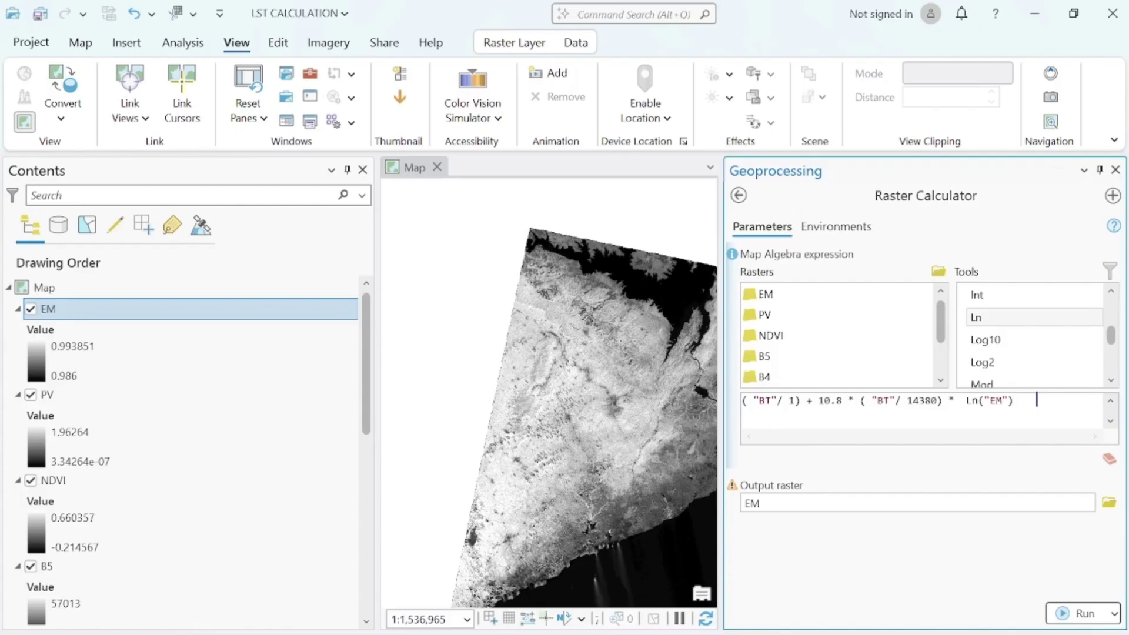
- Name the output raster LST, run the raster calculation and close the Geoprocessing pane
{"action": "left_click", "coordinate": [912, 504]}
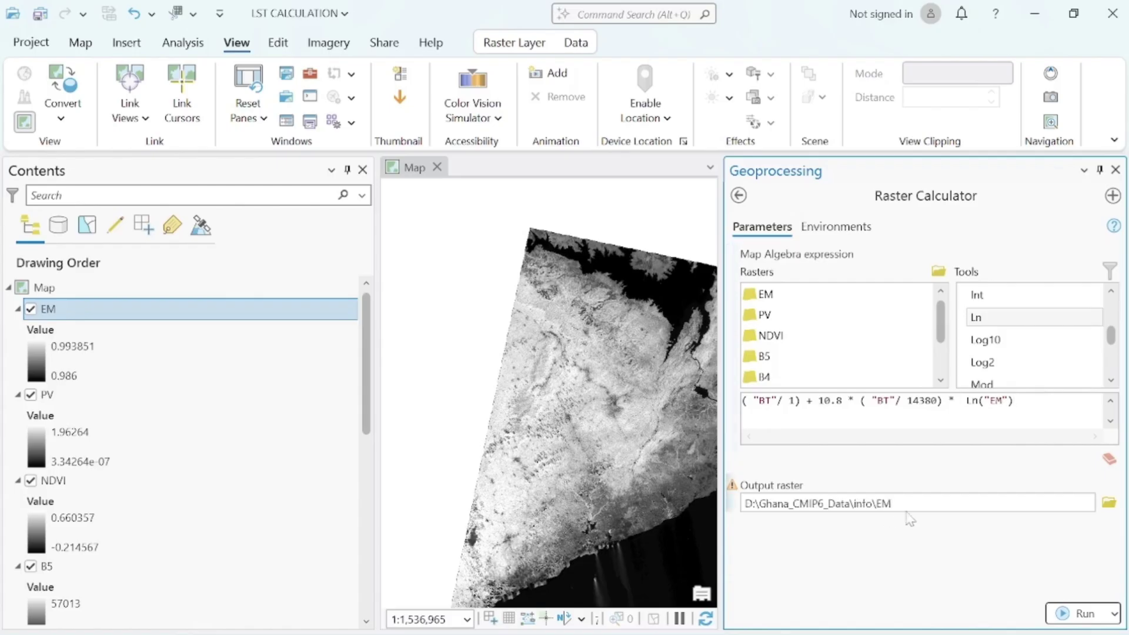
{"action": "key", "text": "BackSpace"}
{"action": "key", "text": "BackSpace"}
{"action": "type", "text": "LST"}
{"action": "left_click", "coordinate": [1071, 614]}
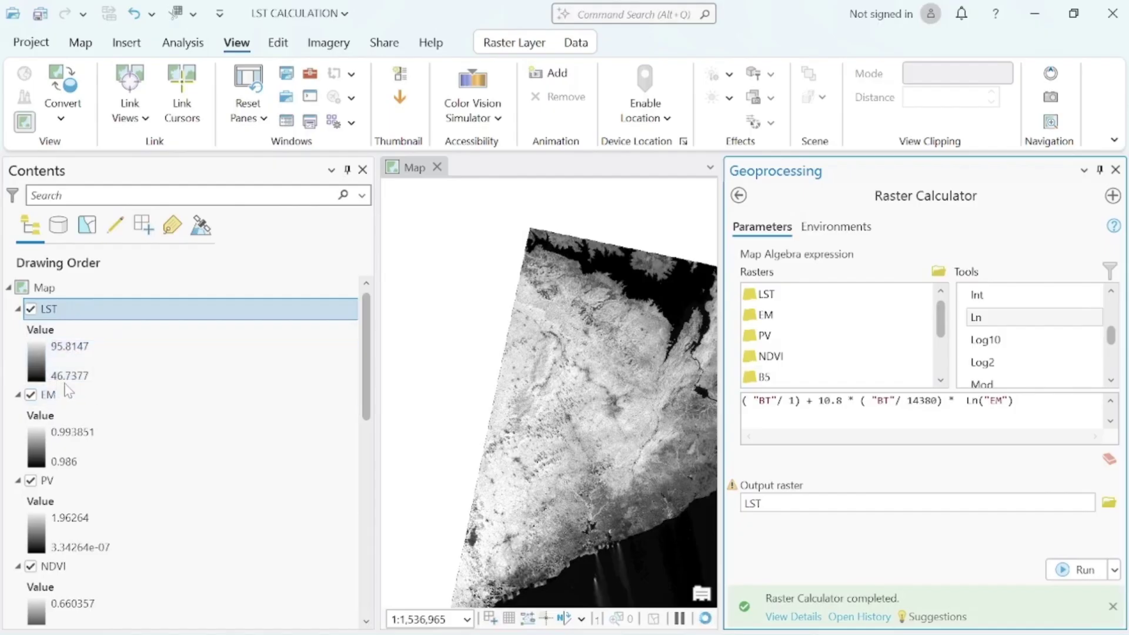
{"action": "left_click", "coordinate": [1117, 171]}
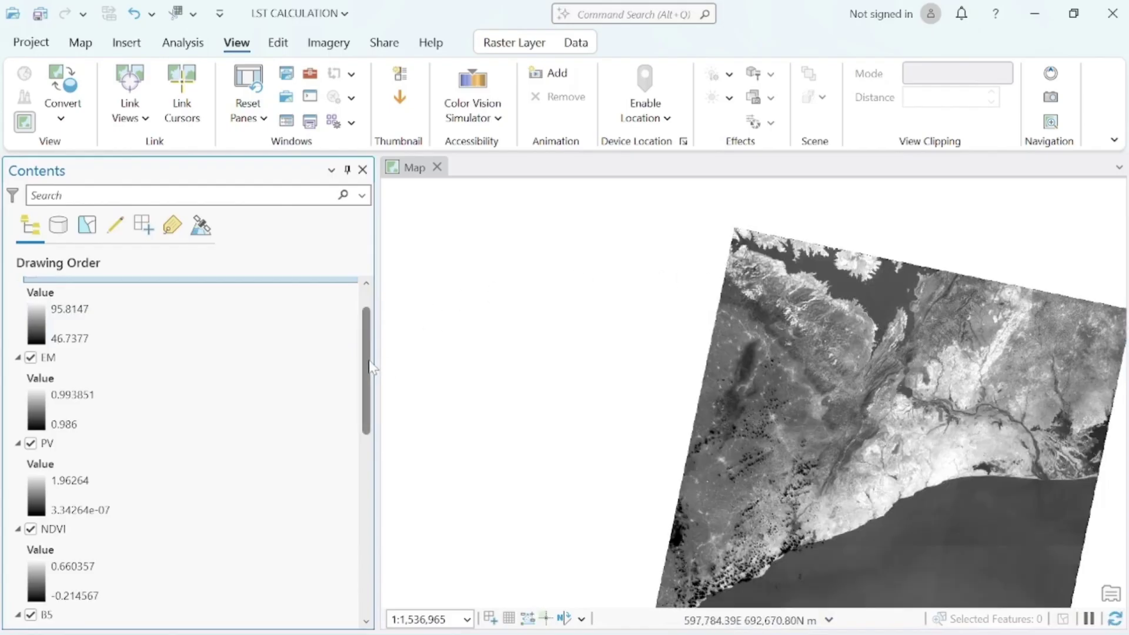
- Turn on the GAMA_SHAPE layer in the map's layer list
{"action": "scroll", "coordinate": [368, 353], "scroll_direction": "up", "scroll_amount": 2}
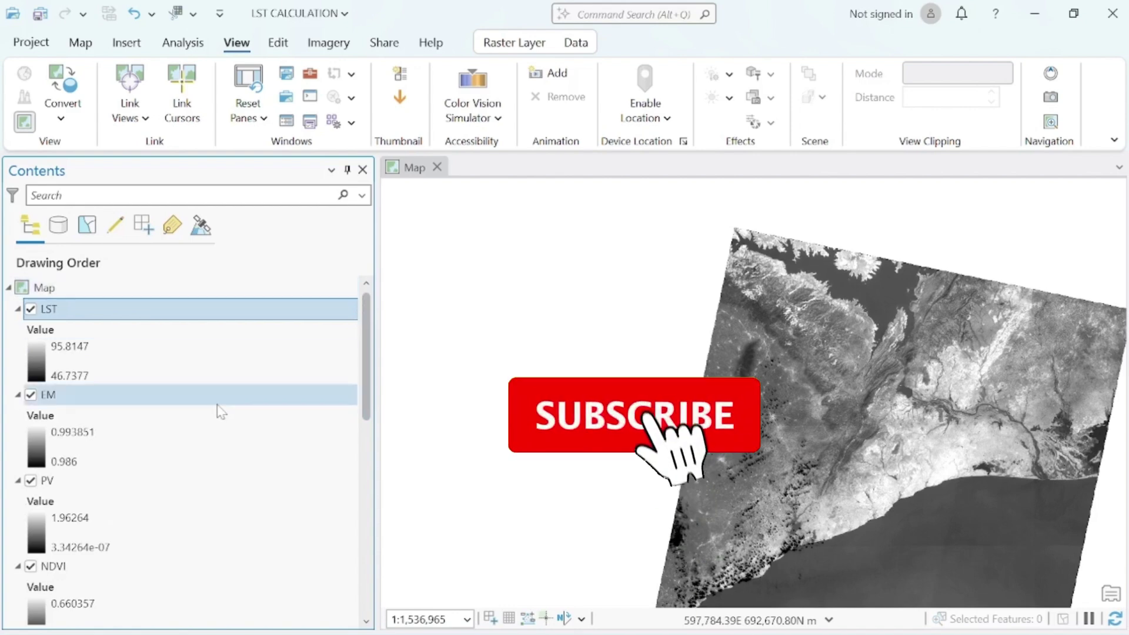
{"action": "scroll", "coordinate": [217, 405], "scroll_direction": "down", "scroll_amount": 5}
{"action": "scroll", "coordinate": [217, 405], "scroll_direction": "up", "scroll_amount": 5}
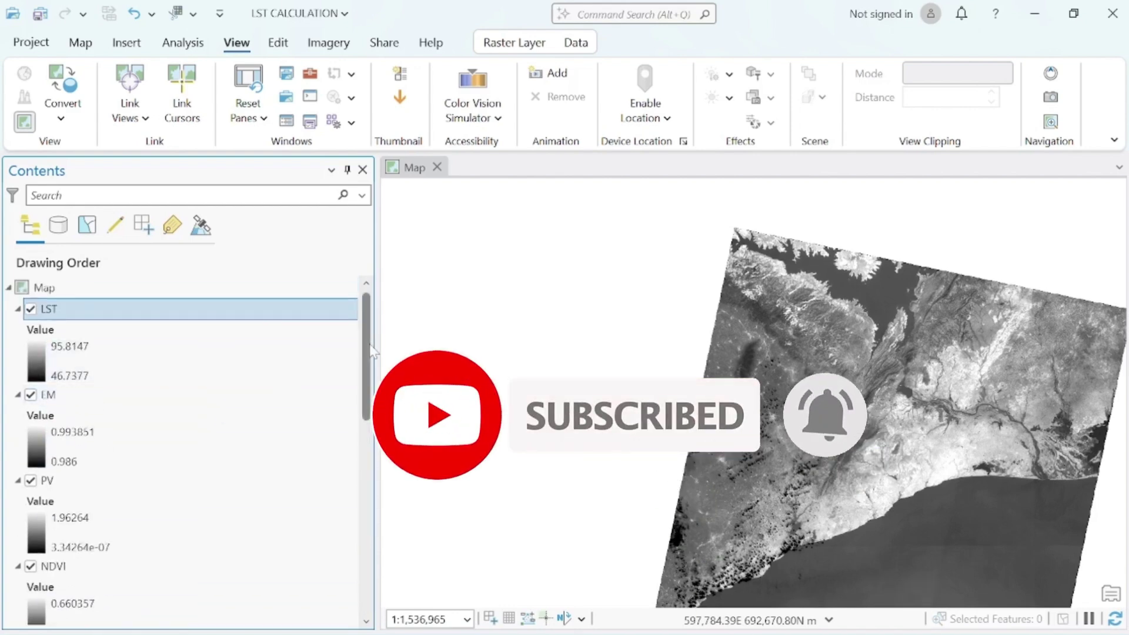
{"action": "left_click_drag", "start_coordinate": [372, 351], "coordinate": [346, 555]}
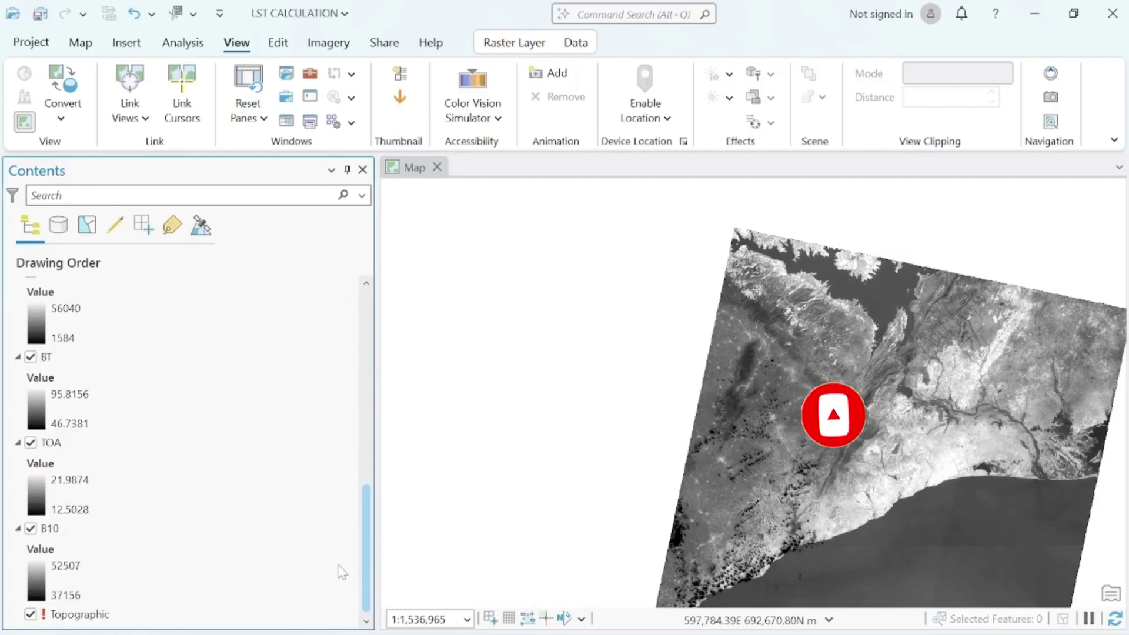
{"action": "scroll", "coordinate": [340, 504], "scroll_direction": "up", "scroll_amount": 4}
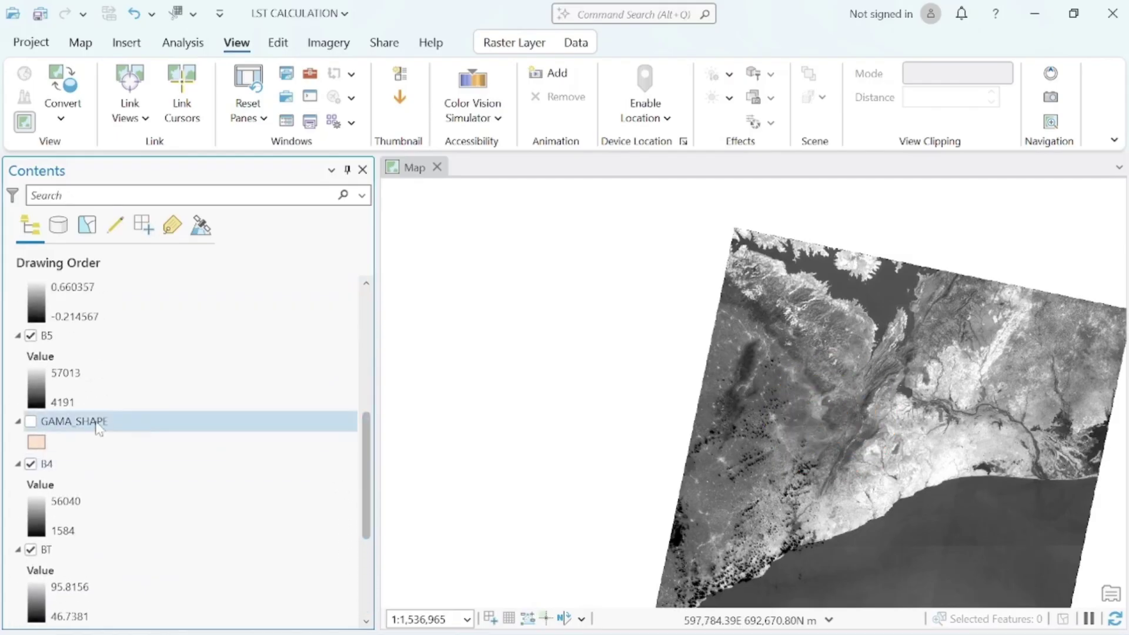
{"action": "left_click", "coordinate": [31, 422]}
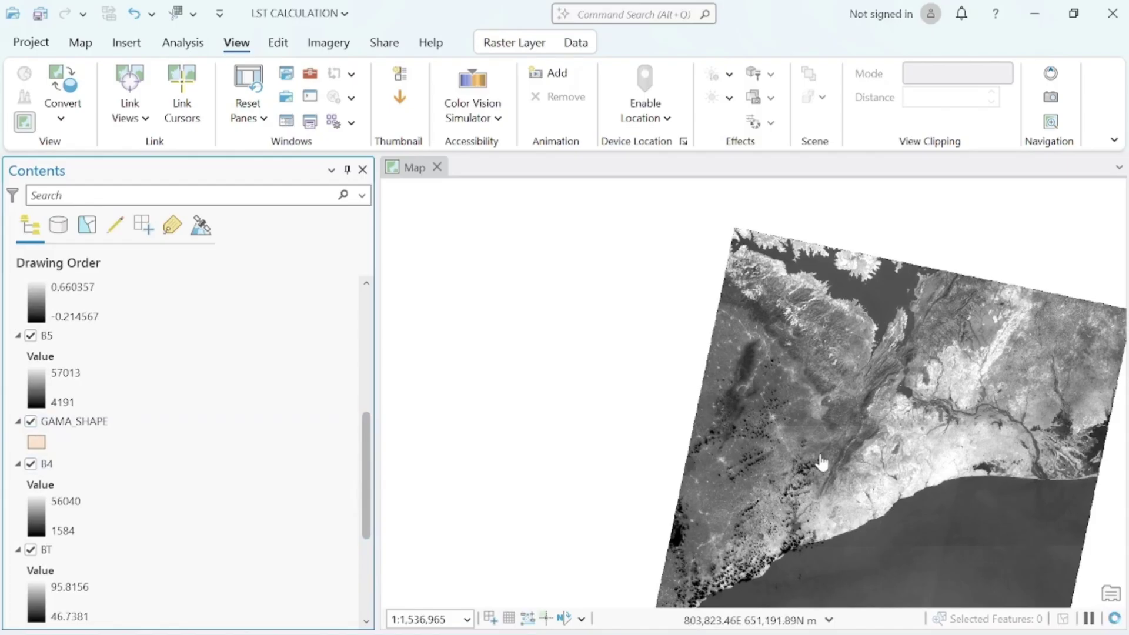
{"action": "left_click_drag", "start_coordinate": [823, 463], "coordinate": [725, 413]}
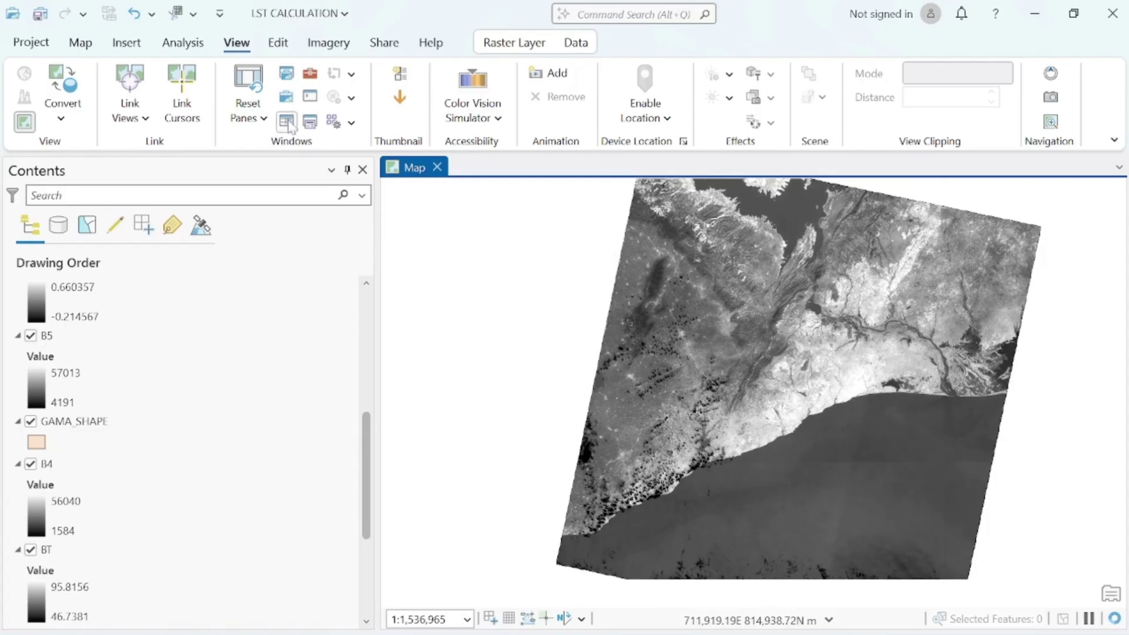
- Open the Clip Raster tool with LST as the input raster and GAMA_SHAPE as the output extent
{"action": "left_click", "coordinate": [310, 75]}
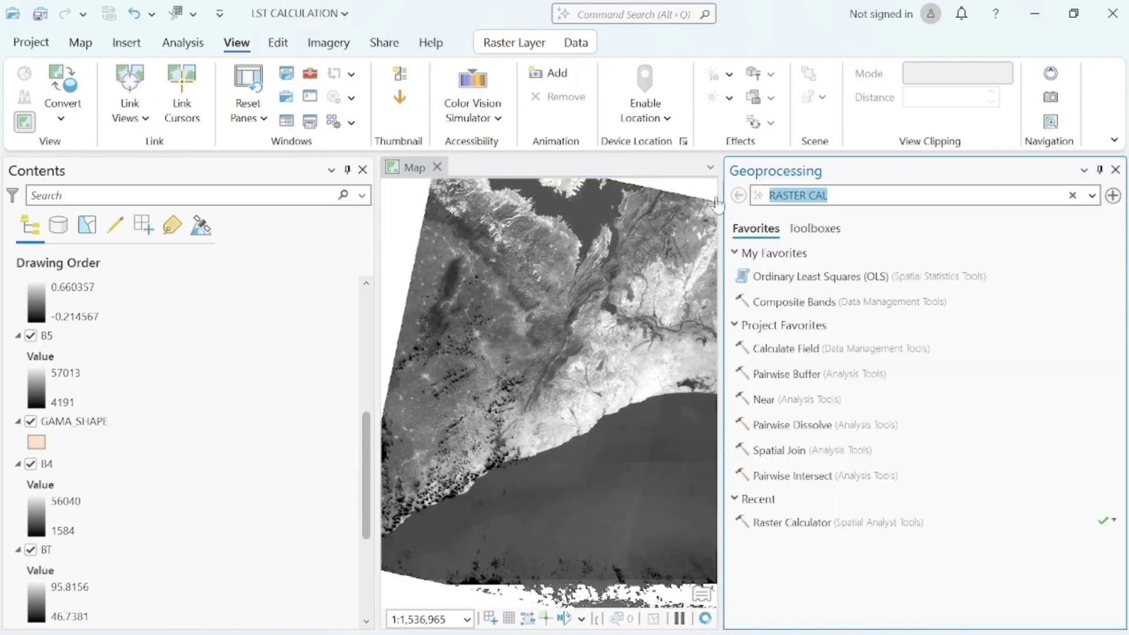
{"action": "type", "text": "CLIP"}
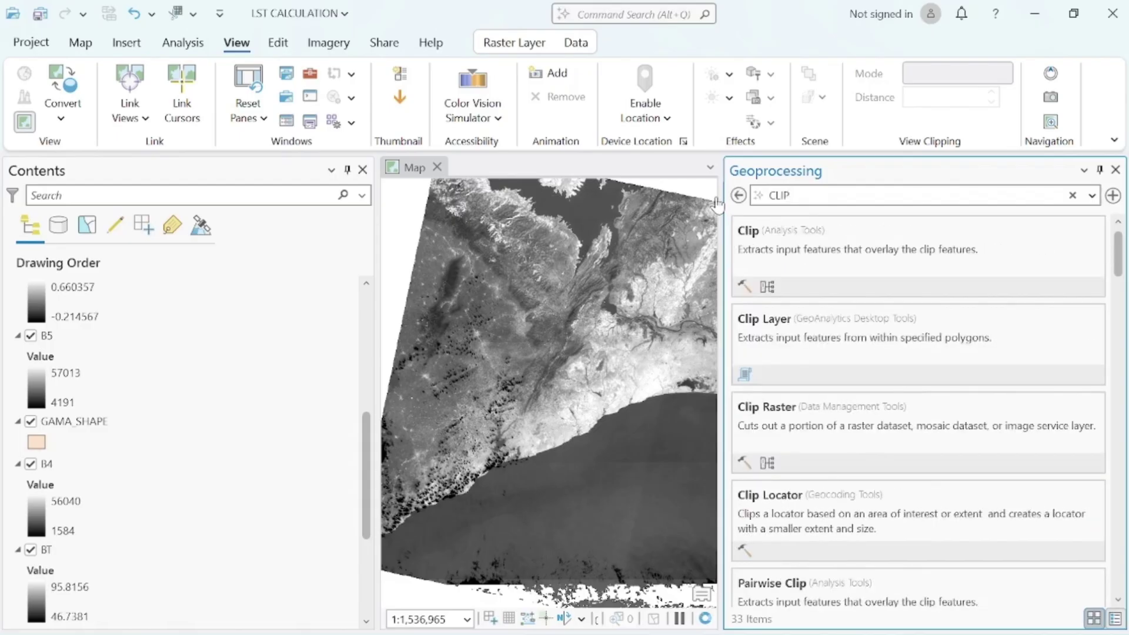
{"action": "left_click", "coordinate": [764, 428]}
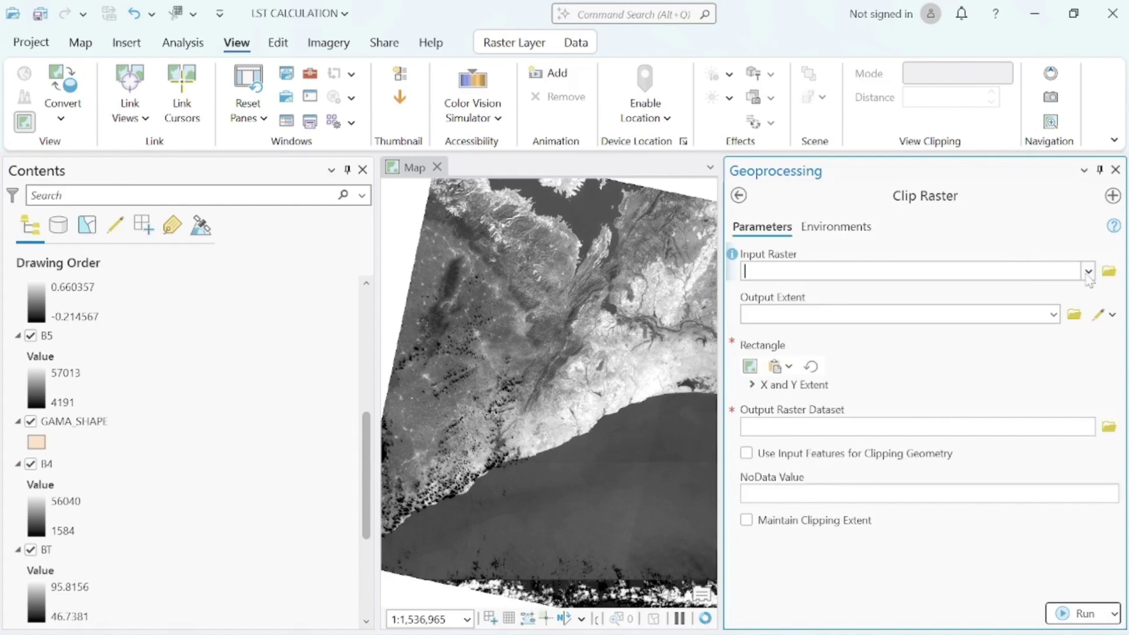
{"action": "left_click", "coordinate": [1089, 272]}
{"action": "left_click", "coordinate": [933, 294]}
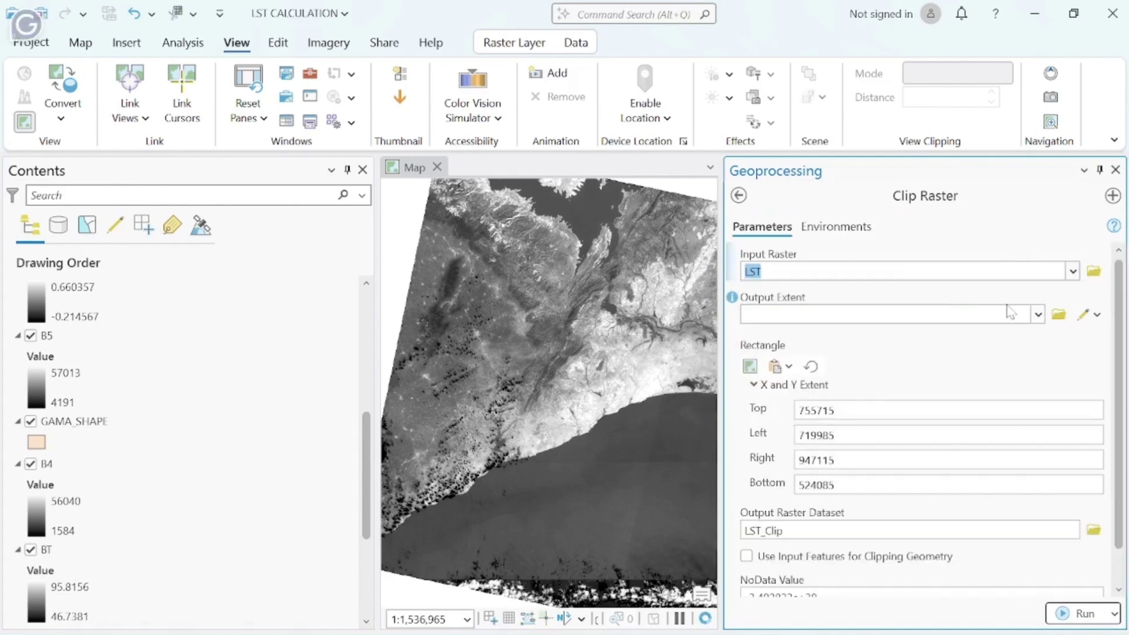
{"action": "left_click", "coordinate": [1038, 314]}
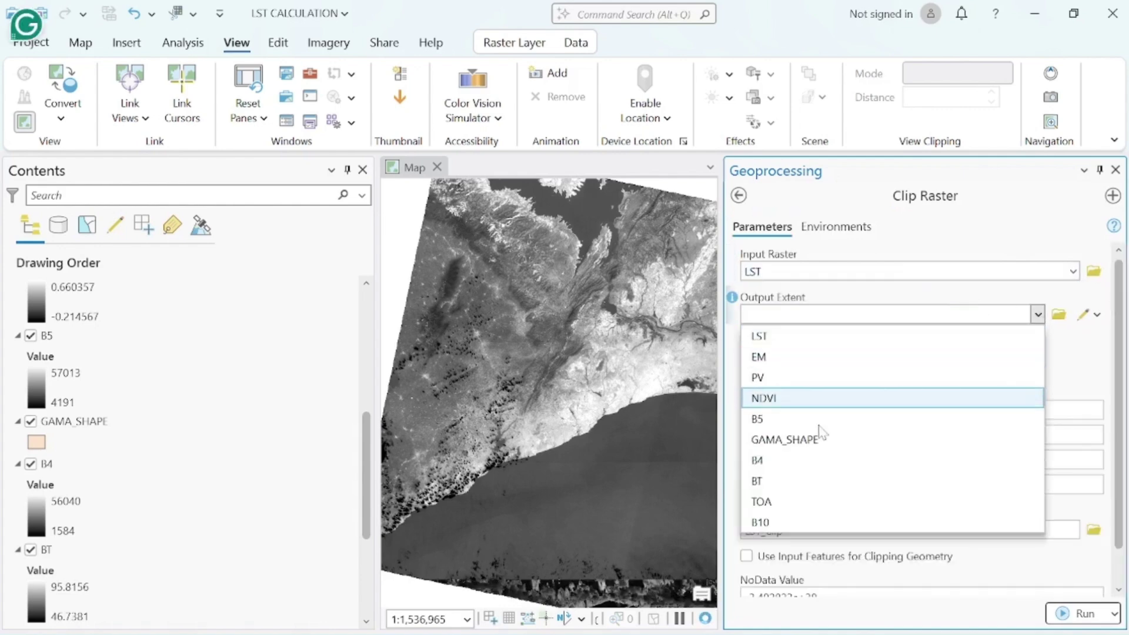
{"action": "left_click", "coordinate": [819, 440]}
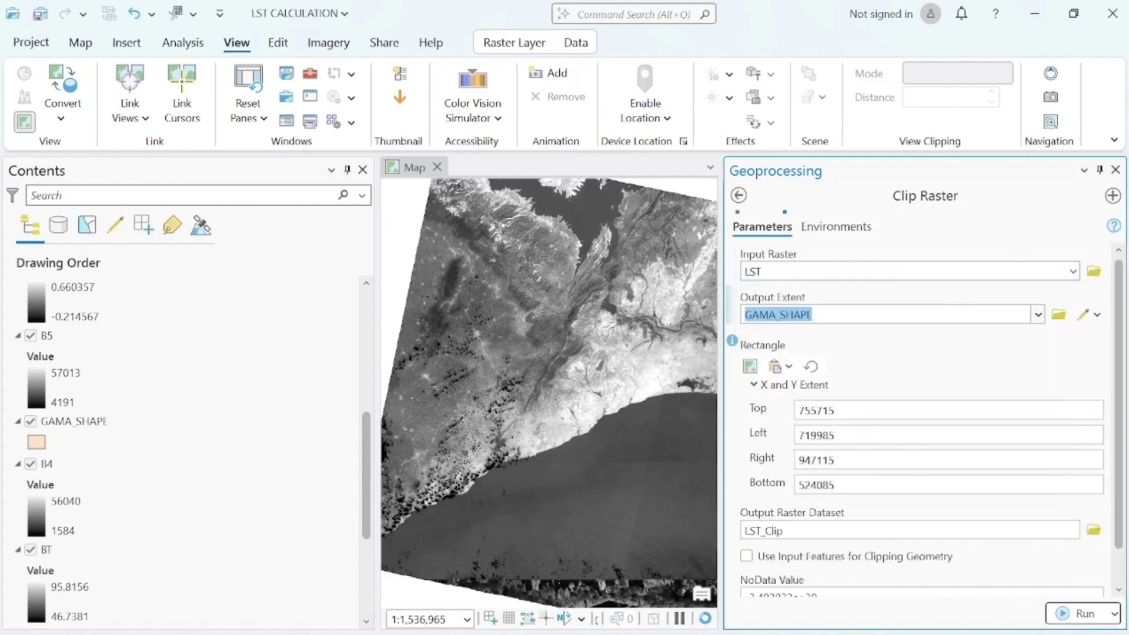
- Run the clip using input features for clipping geometry and maintaining the clipping extent, and close the Geoprocessing pane
{"action": "left_click", "coordinate": [747, 556]}
{"action": "scroll", "coordinate": [812, 531], "scroll_direction": "down", "scroll_amount": 1}
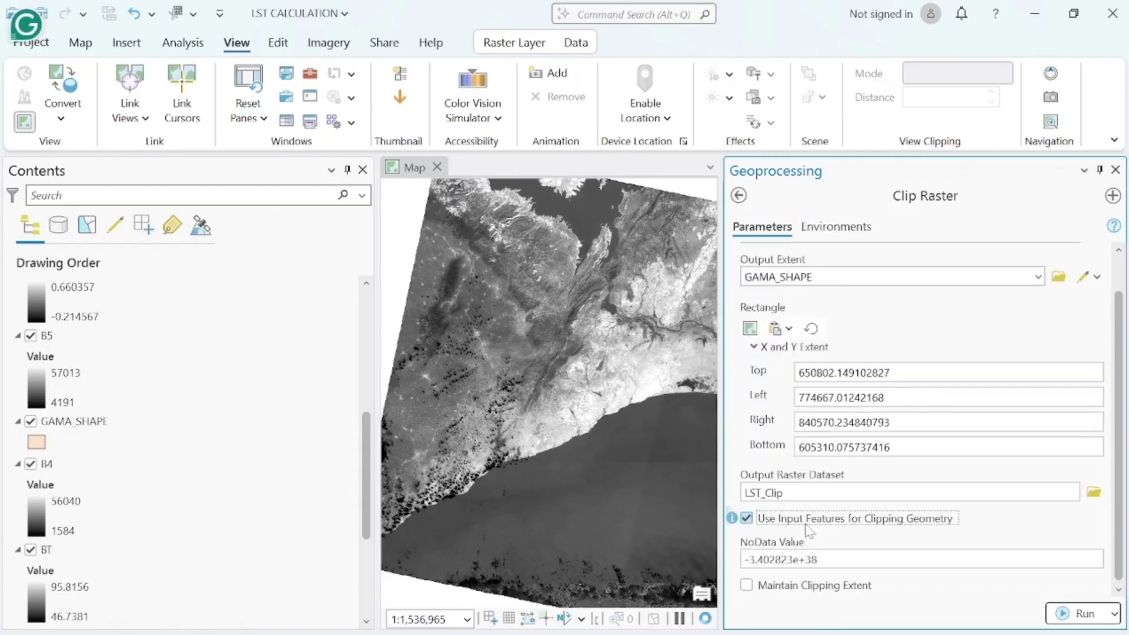
{"action": "left_click", "coordinate": [775, 587]}
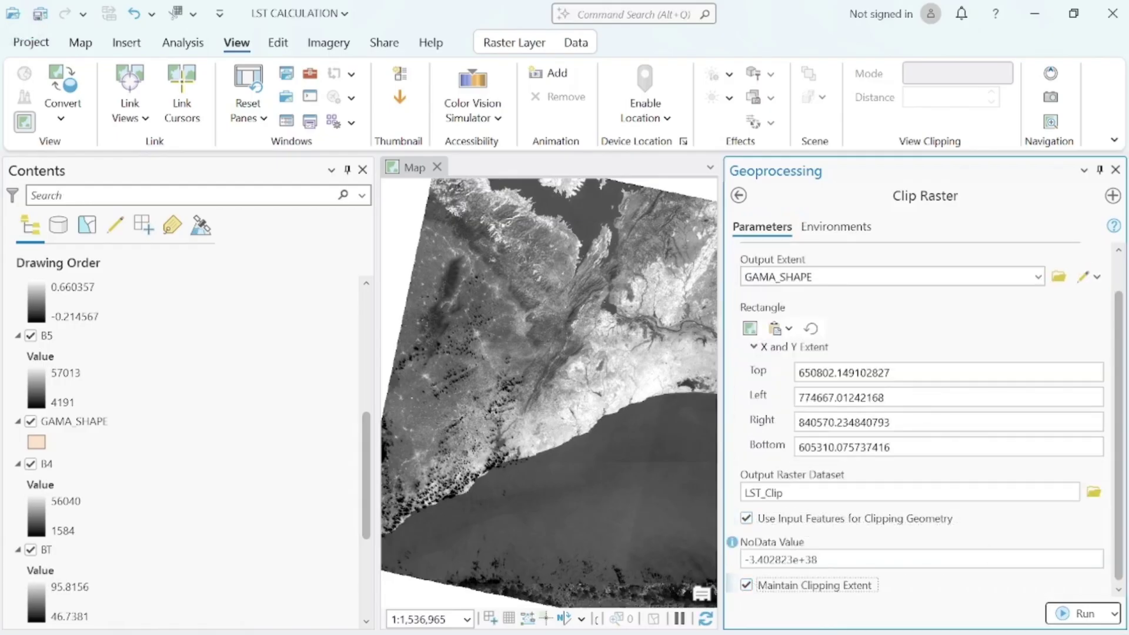
{"action": "left_click", "coordinate": [1078, 613]}
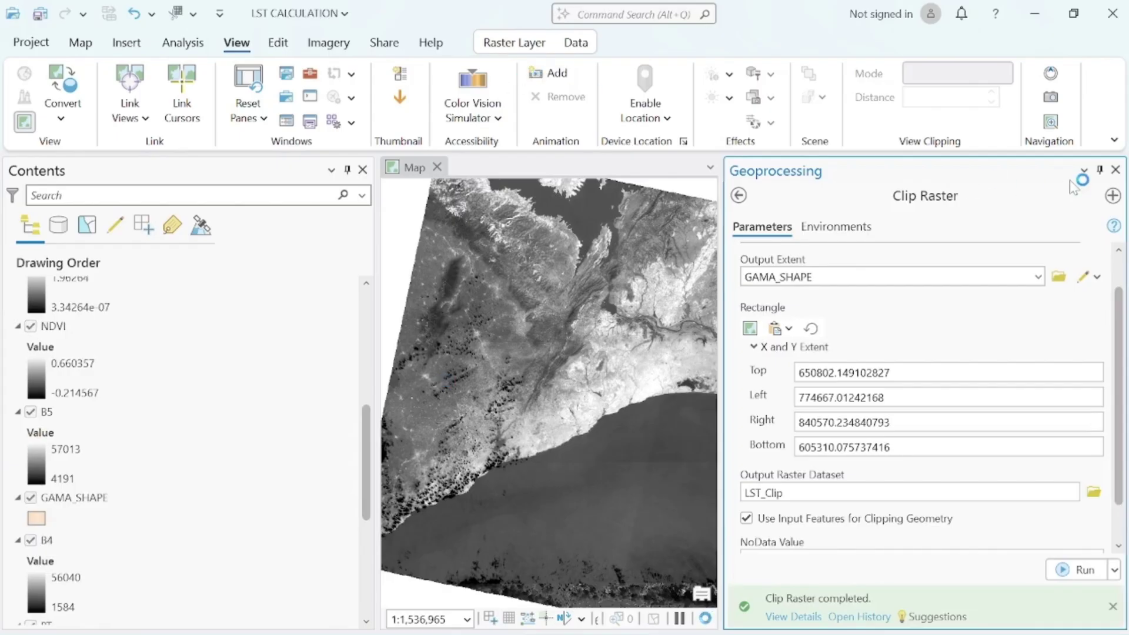
{"action": "left_click", "coordinate": [1116, 170]}
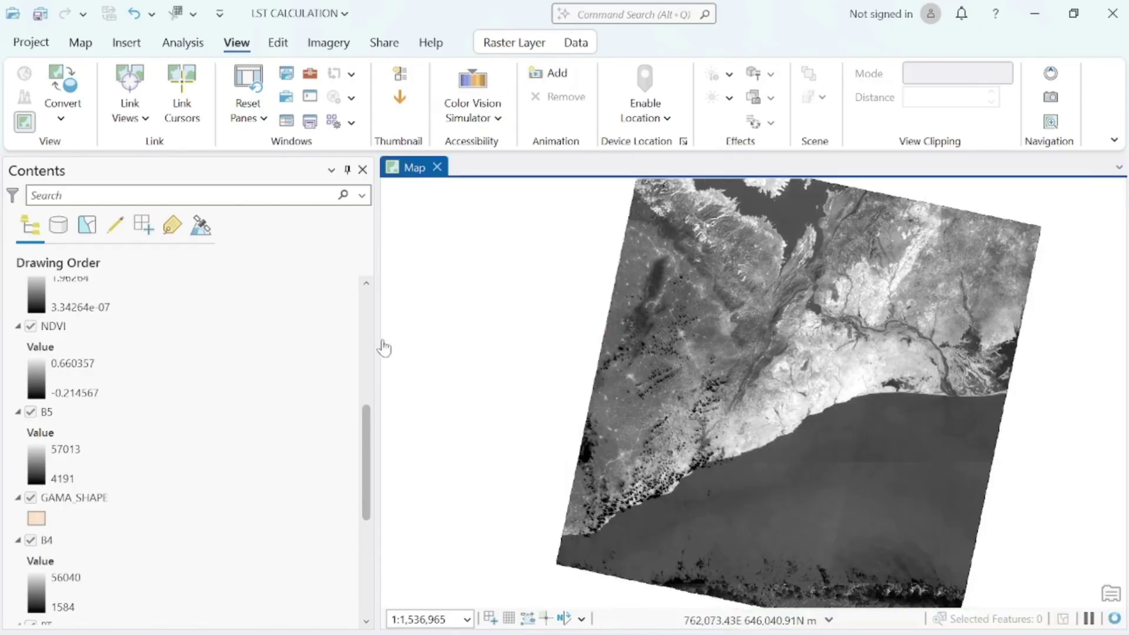
- Turn off the B10, TOA and BT raster layers in the map's layer list
{"action": "scroll", "coordinate": [67, 529], "scroll_direction": "down", "scroll_amount": 5}
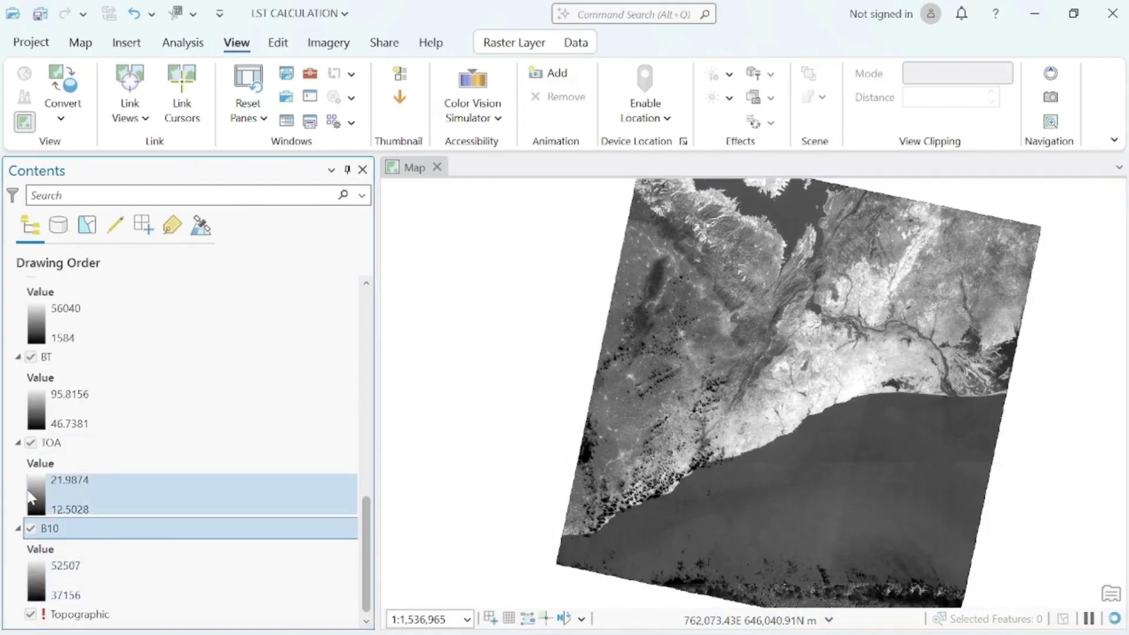
{"action": "left_click", "coordinate": [35, 448]}
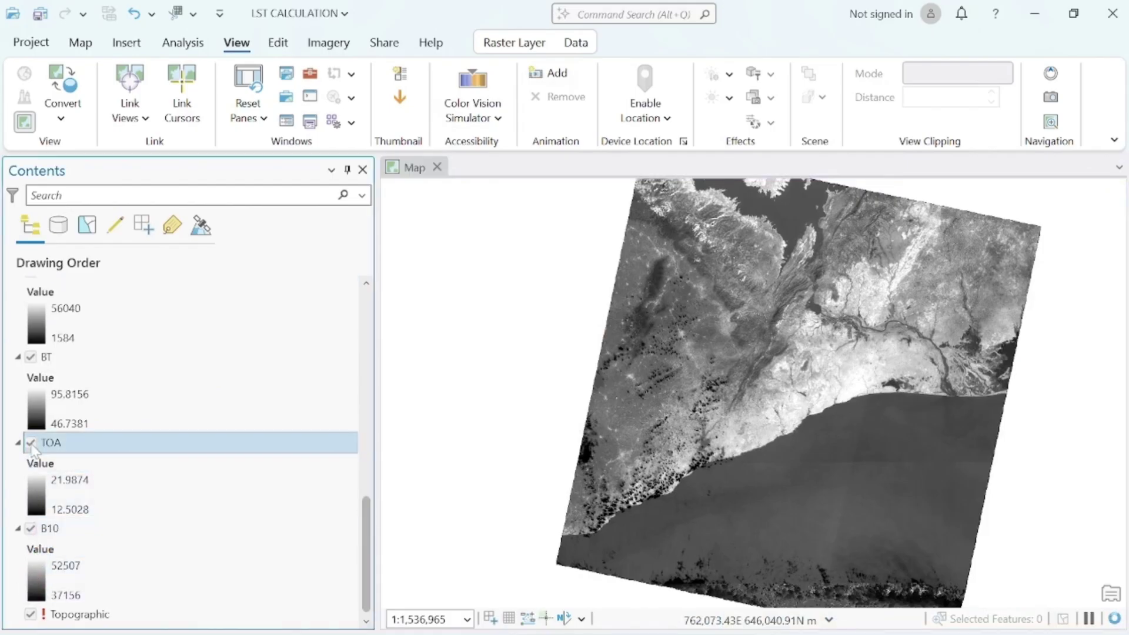
{"action": "left_click", "coordinate": [32, 533]}
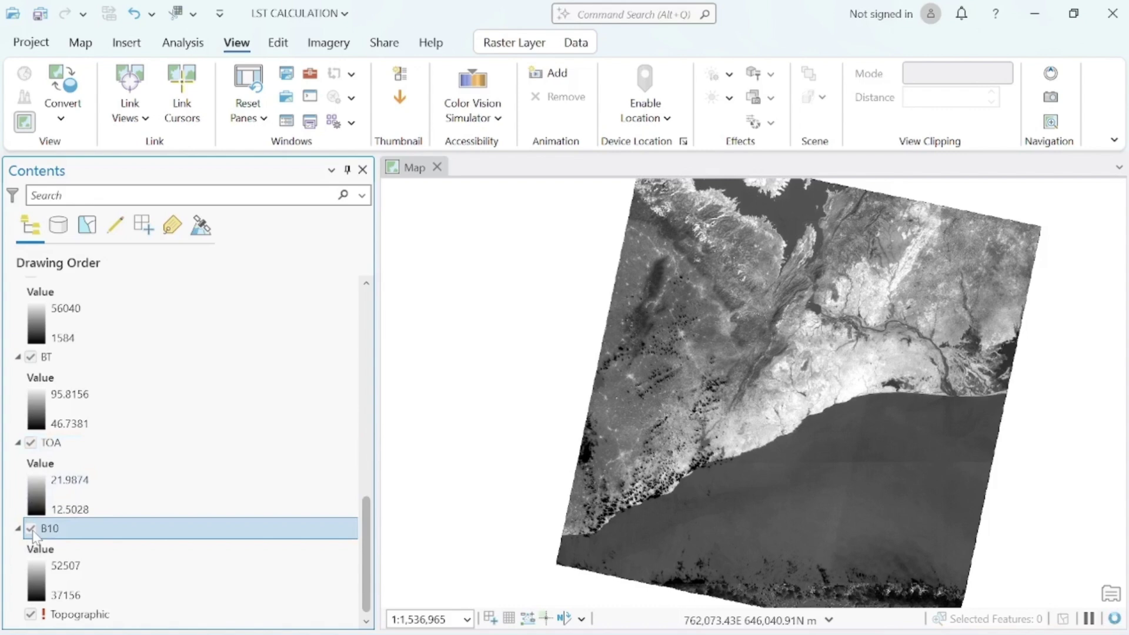
{"action": "scroll", "coordinate": [164, 433], "scroll_direction": "up", "scroll_amount": 10}
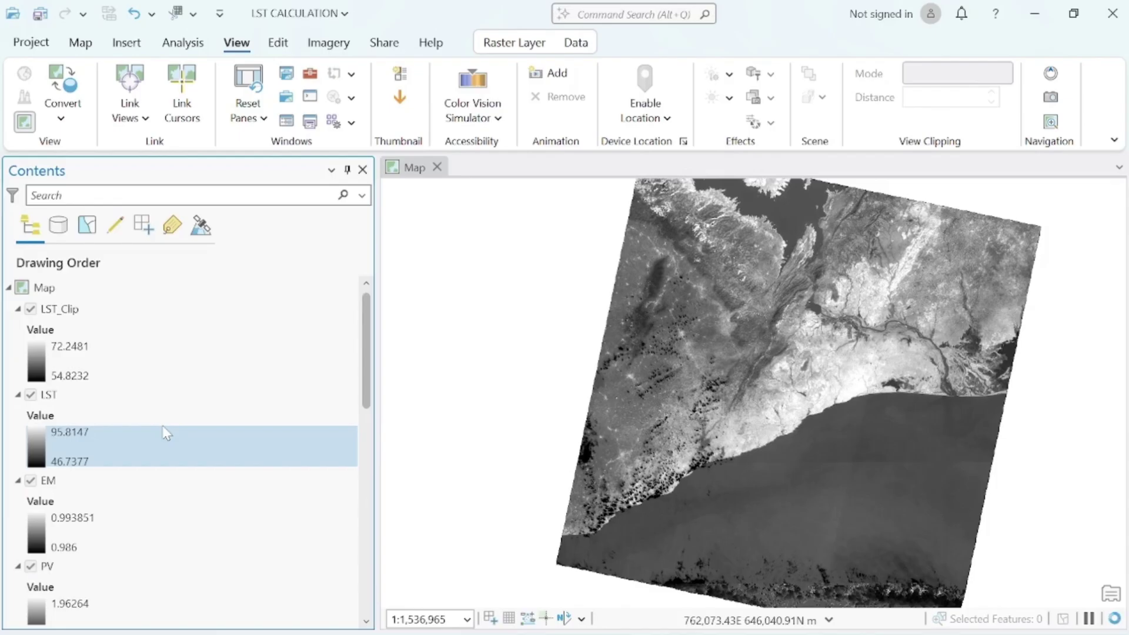
{"action": "scroll", "coordinate": [166, 433], "scroll_direction": "down", "scroll_amount": 10}
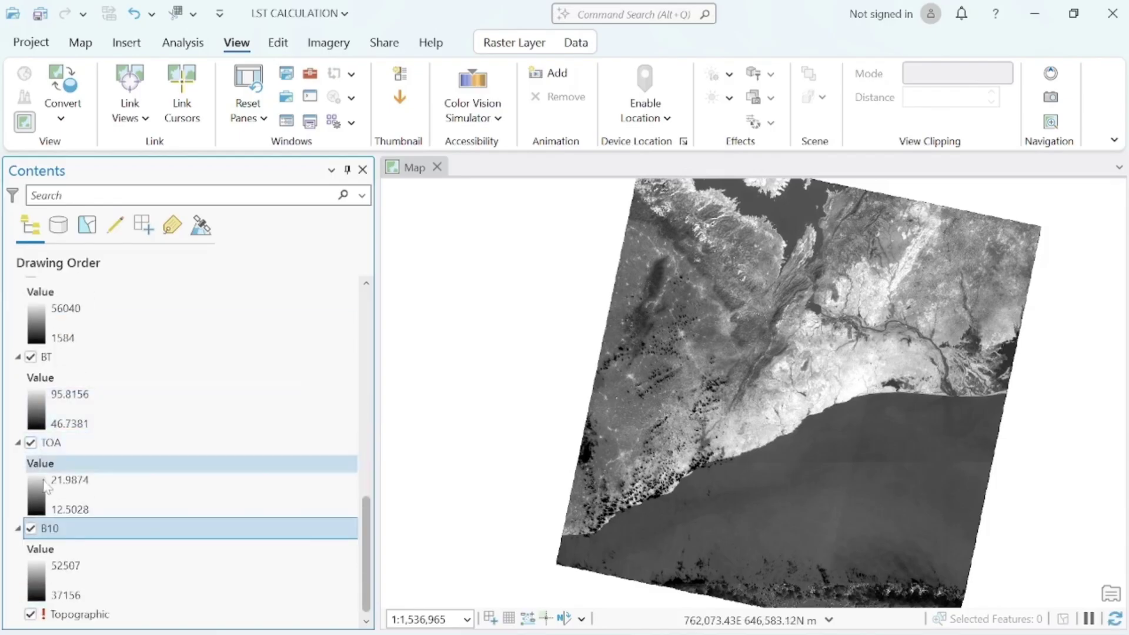
{"action": "left_click", "coordinate": [32, 529]}
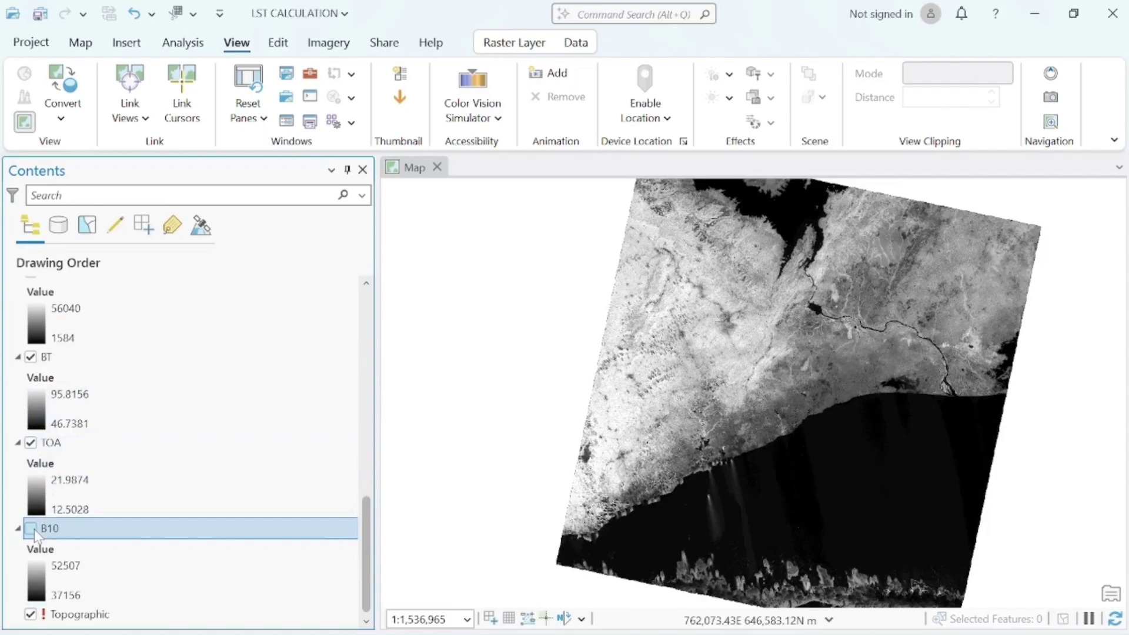
{"action": "left_click", "coordinate": [31, 443]}
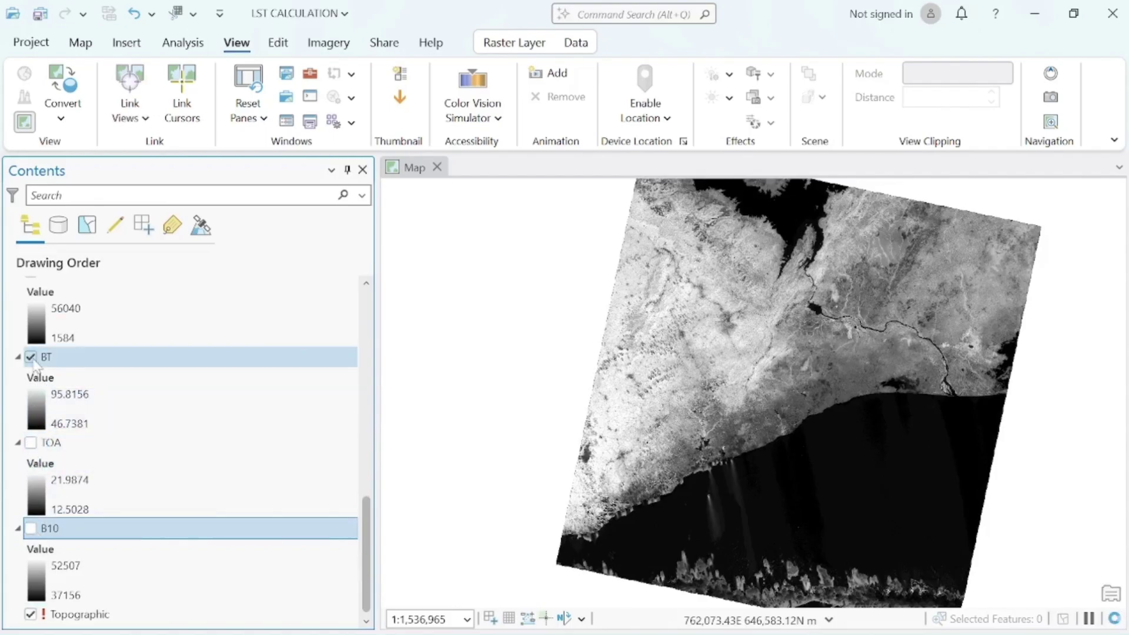
- Turn off the LST, LST_Clip, EM and PV layers in the map's layer list
{"action": "scroll", "coordinate": [32, 376], "scroll_direction": "up", "scroll_amount": 10}
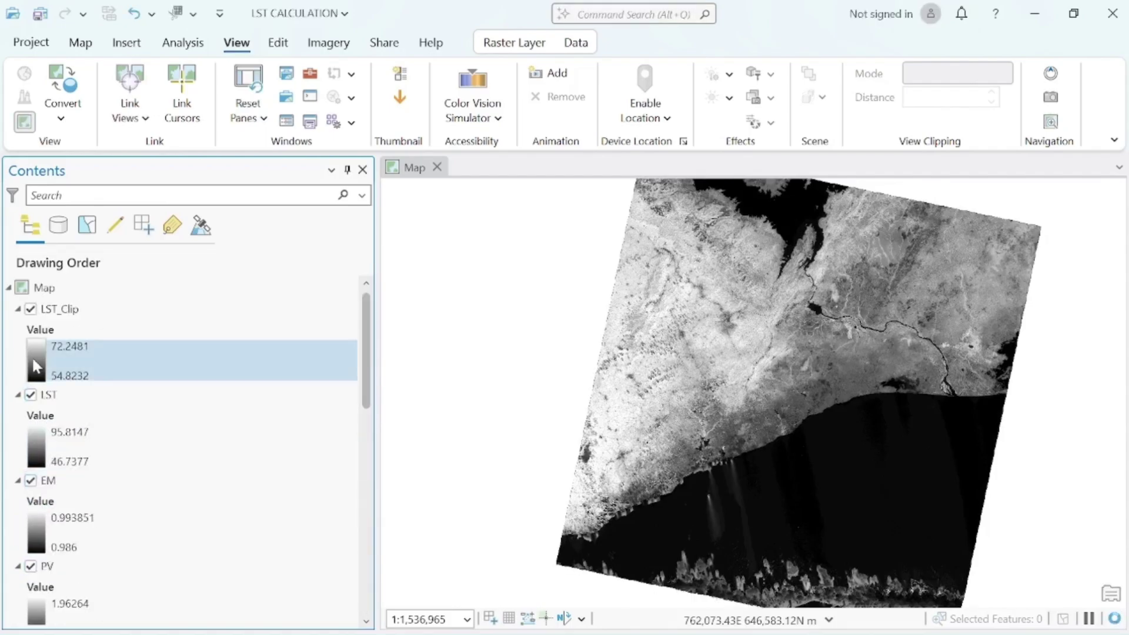
{"action": "left_click", "coordinate": [30, 395]}
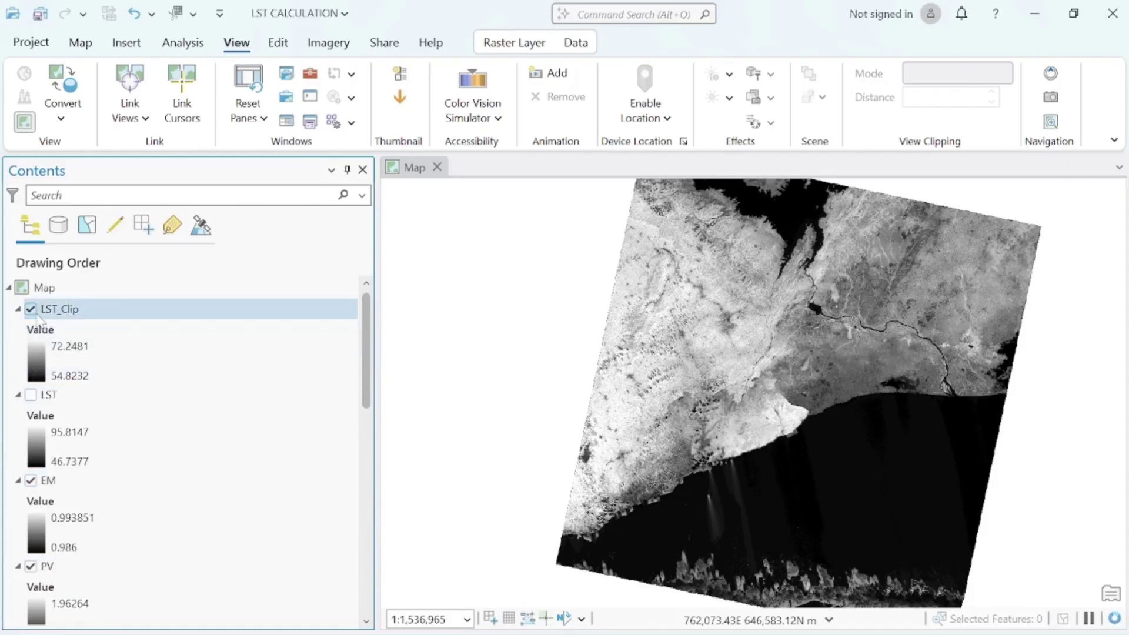
{"action": "left_click", "coordinate": [31, 310]}
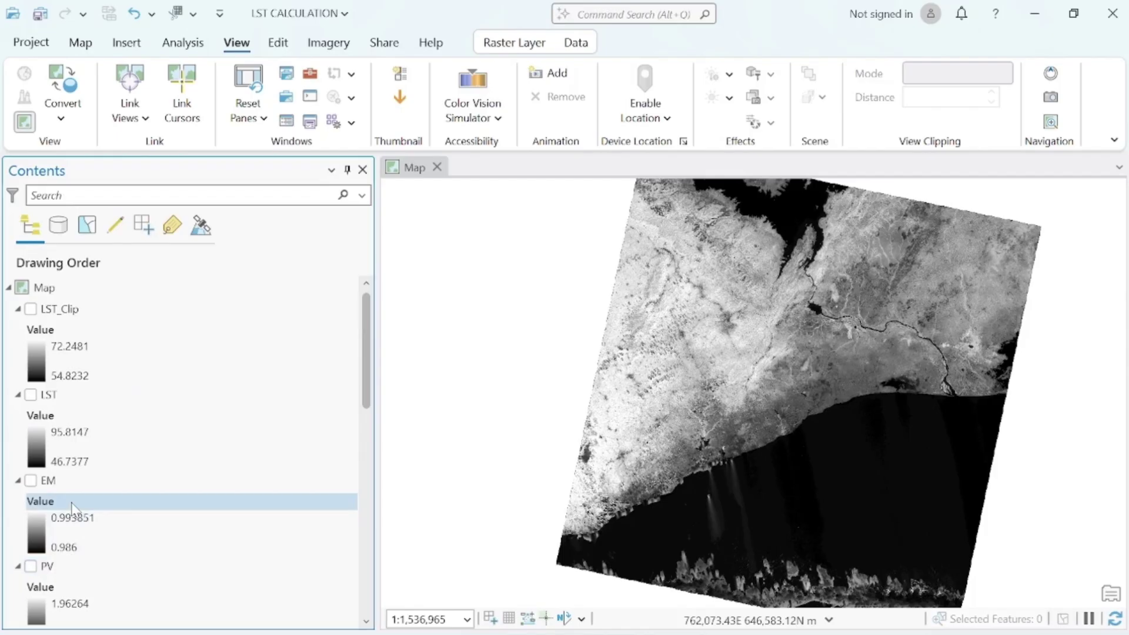
{"action": "scroll", "coordinate": [72, 507], "scroll_direction": "down", "scroll_amount": 8}
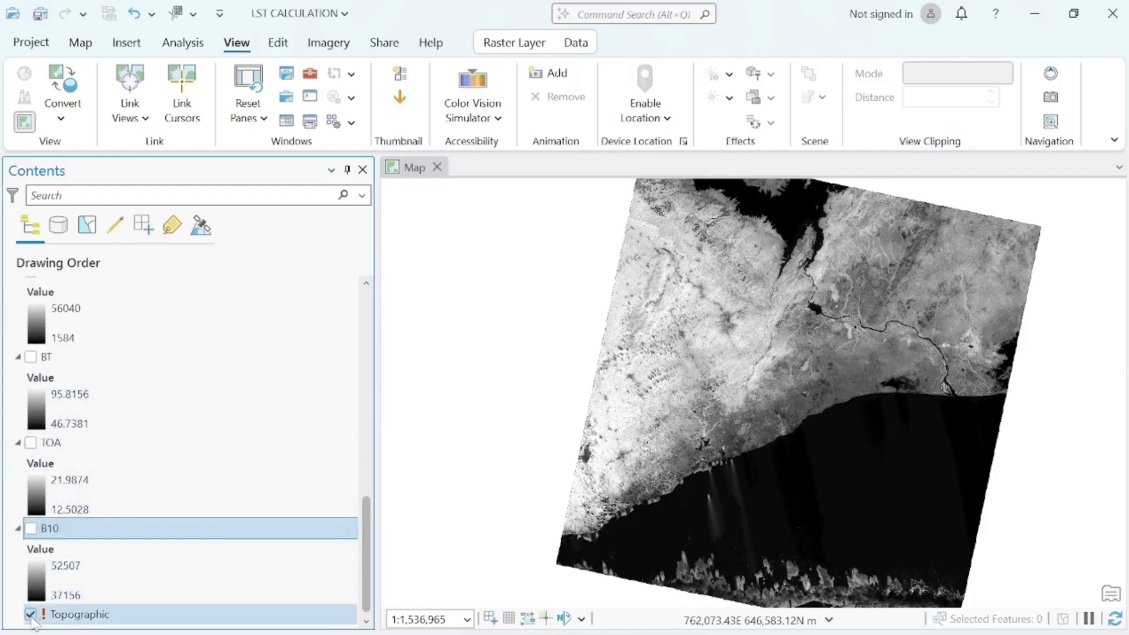
{"action": "scroll", "coordinate": [76, 536], "scroll_direction": "up", "scroll_amount": 10}
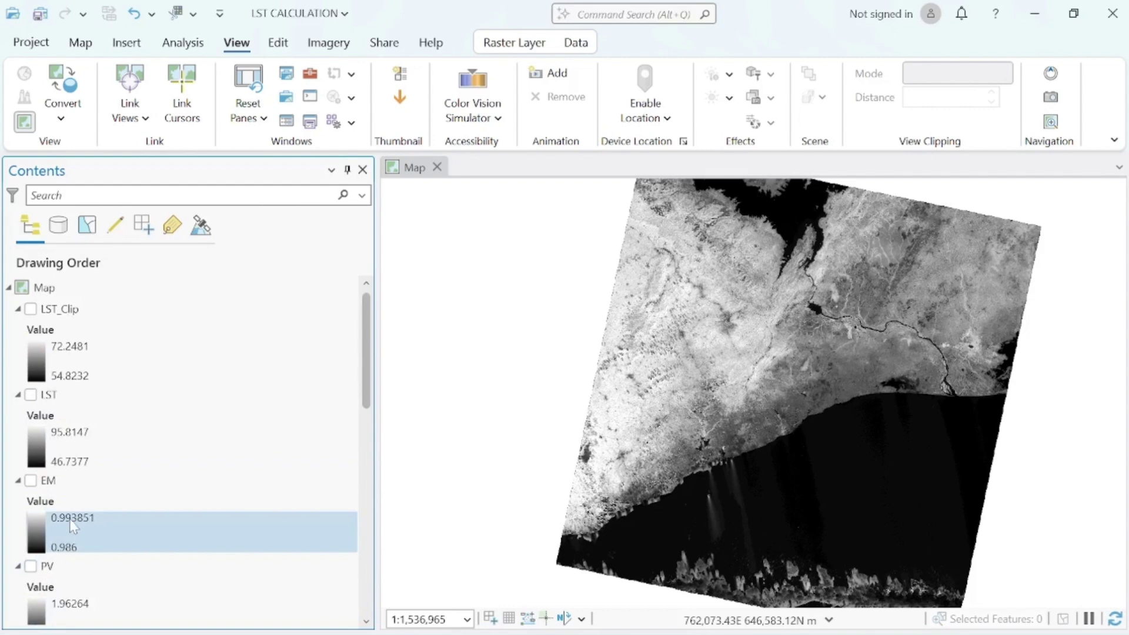
- Turn off the NDVI, B5 and B4 layers, leaving GAMA_SHAPE switched on
{"action": "left_click_drag", "start_coordinate": [365, 373], "coordinate": [361, 460]}
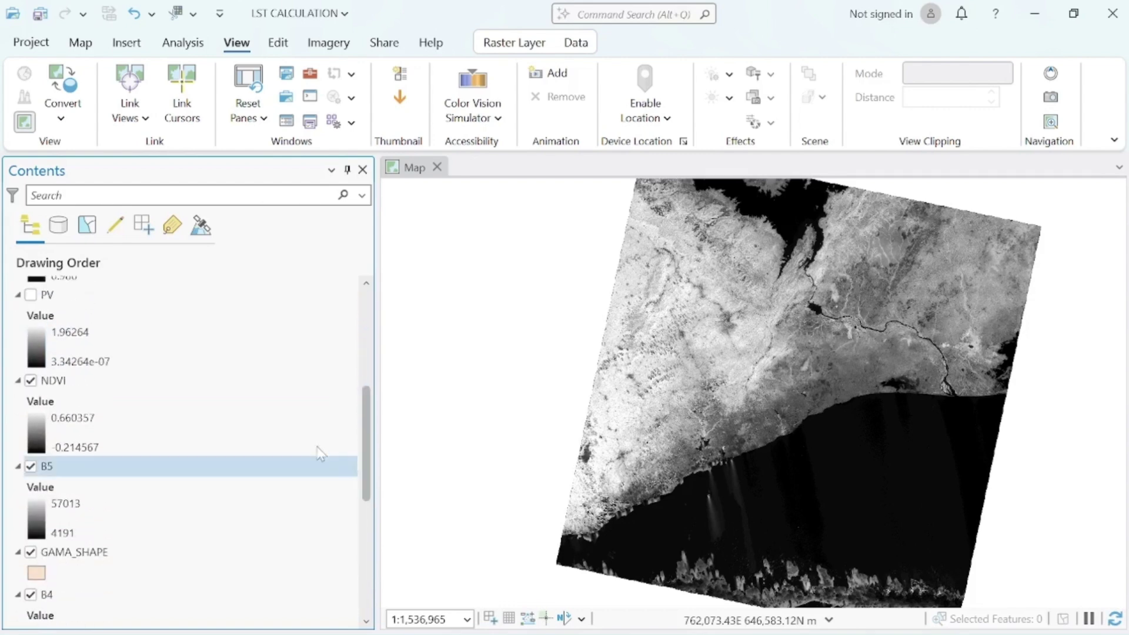
{"action": "left_click", "coordinate": [31, 381]}
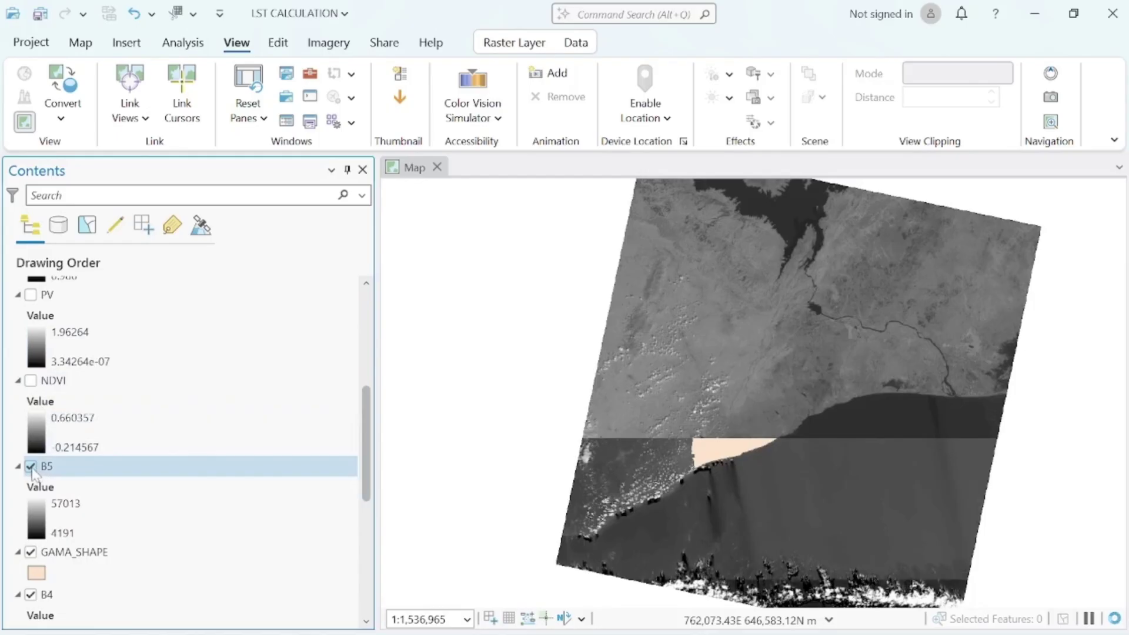
{"action": "left_click", "coordinate": [31, 466]}
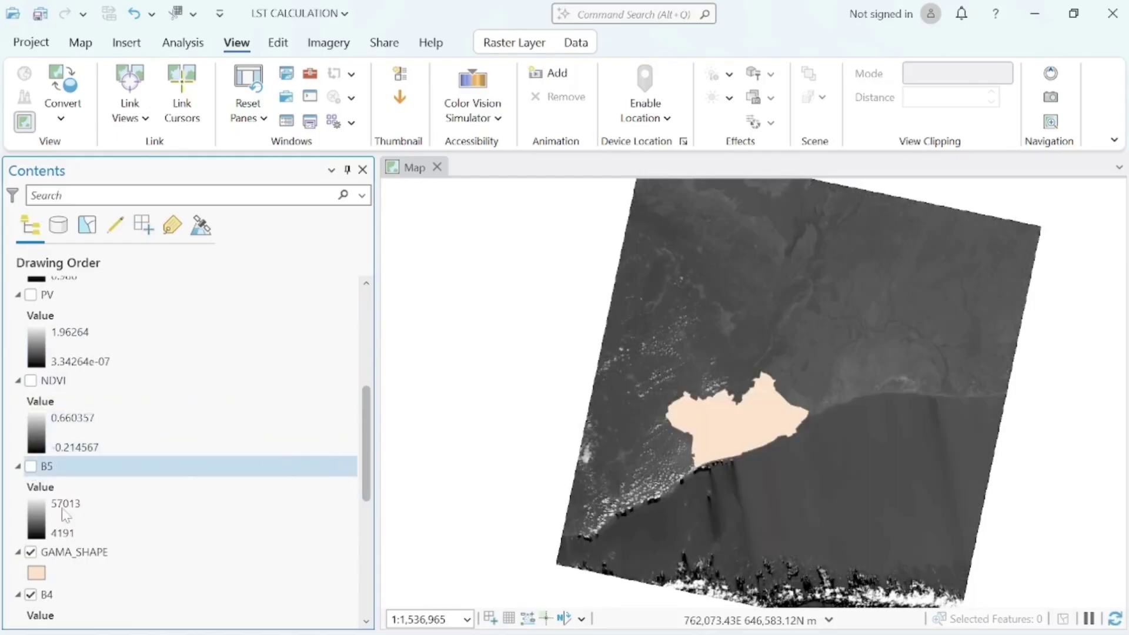
{"action": "left_click", "coordinate": [31, 595]}
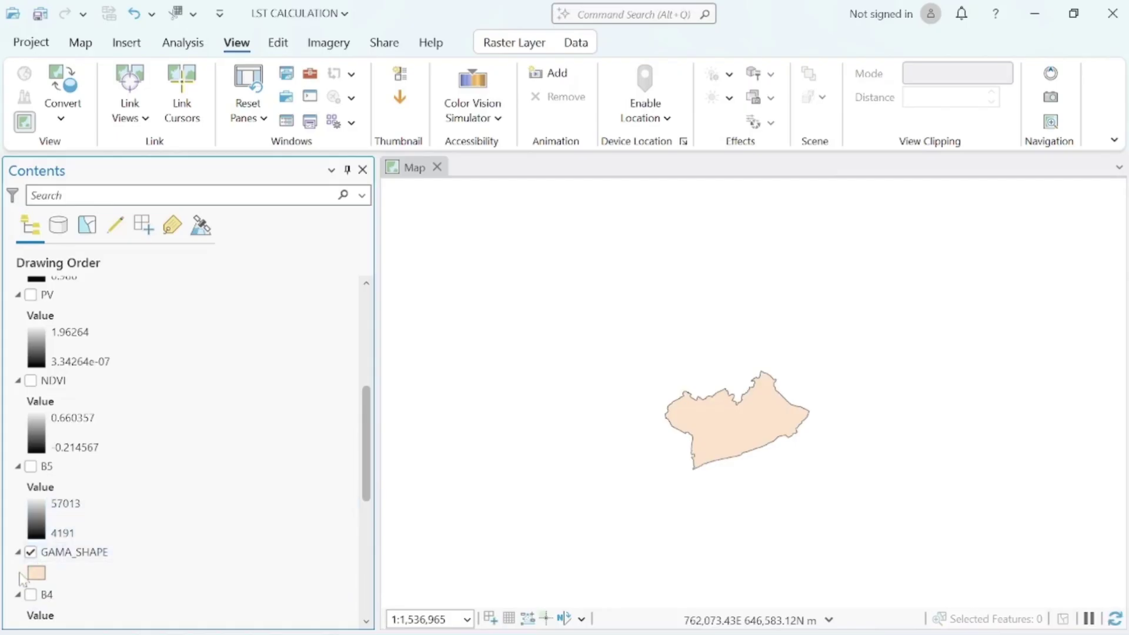
- Change the GAMA_SHAPE polygon symbol to the thin black outline without fill and close the Symbology pane
{"action": "left_click", "coordinate": [37, 574]}
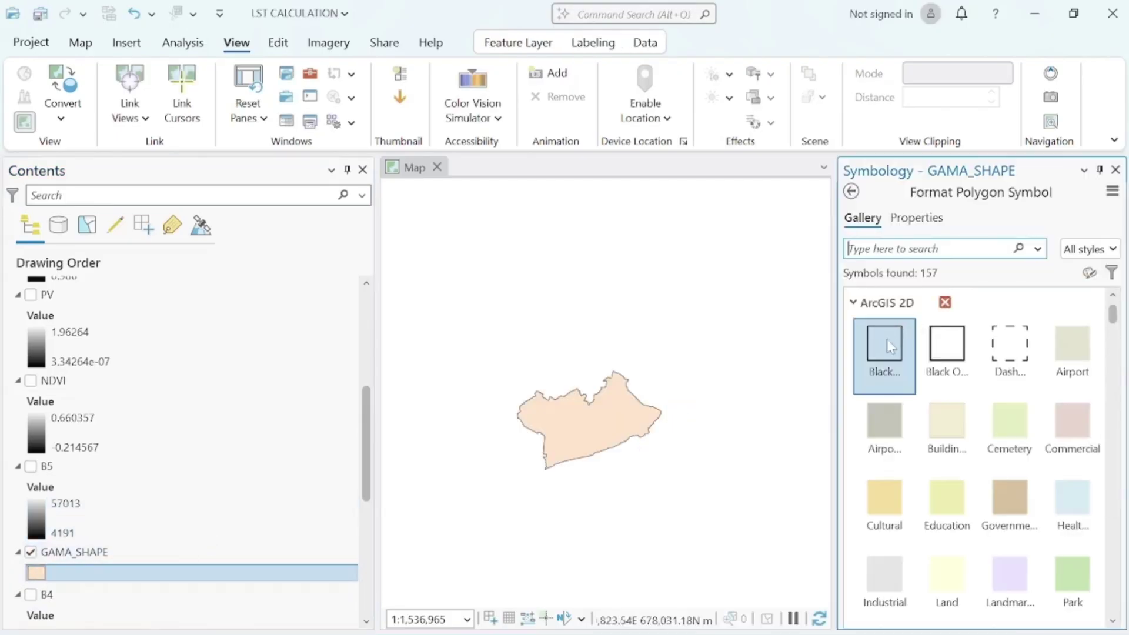
{"action": "left_click", "coordinate": [890, 346]}
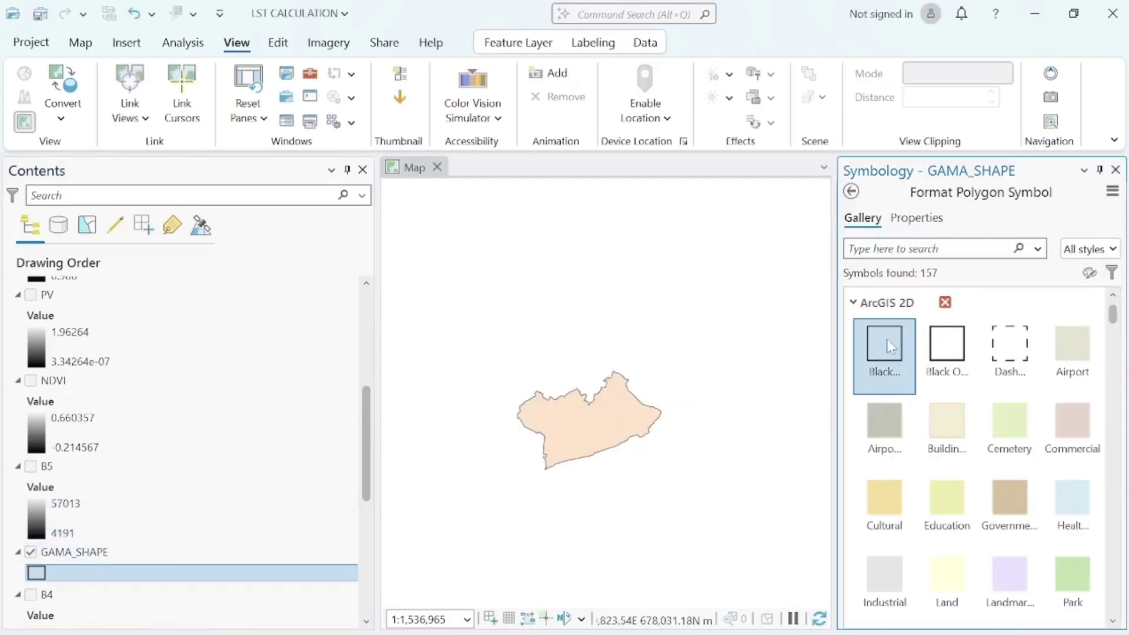
{"action": "left_click", "coordinate": [1116, 170]}
- Turn the LST_Clip layer on and zoom the map to its extent
{"action": "scroll", "coordinate": [240, 396], "scroll_direction": "up", "scroll_amount": 5}
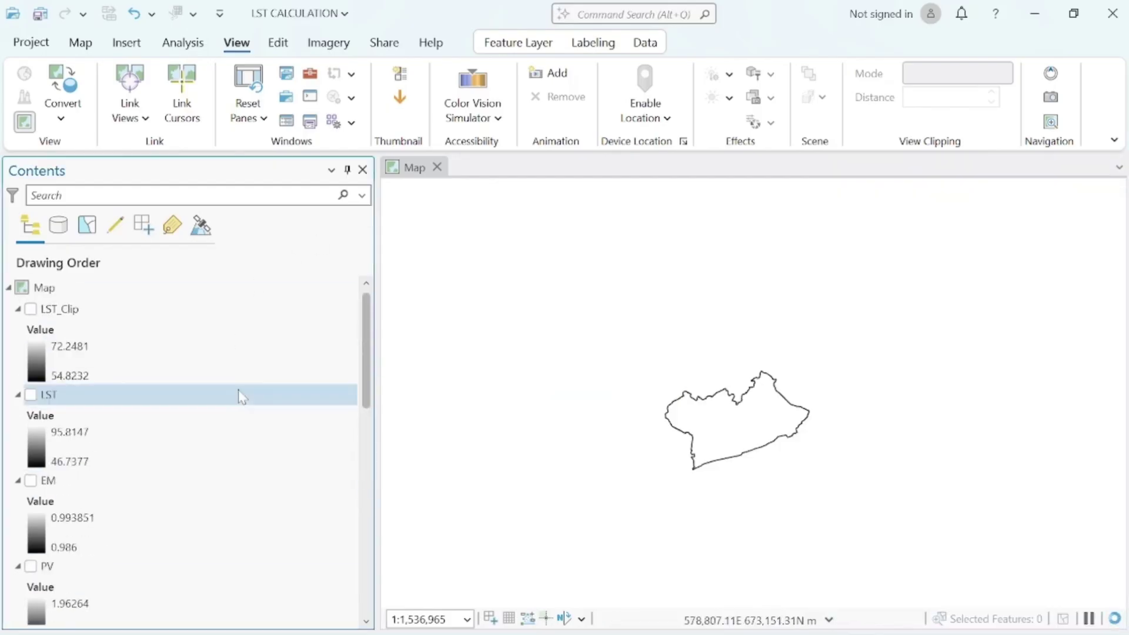
{"action": "left_click", "coordinate": [30, 310]}
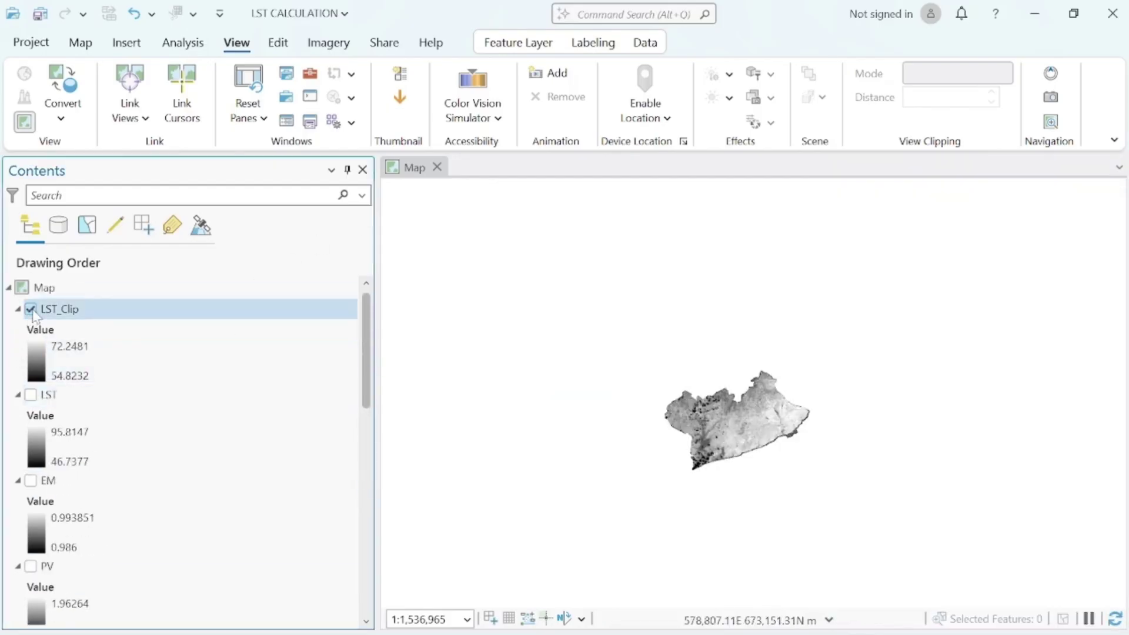
{"action": "double_click", "coordinate": [112, 316]}
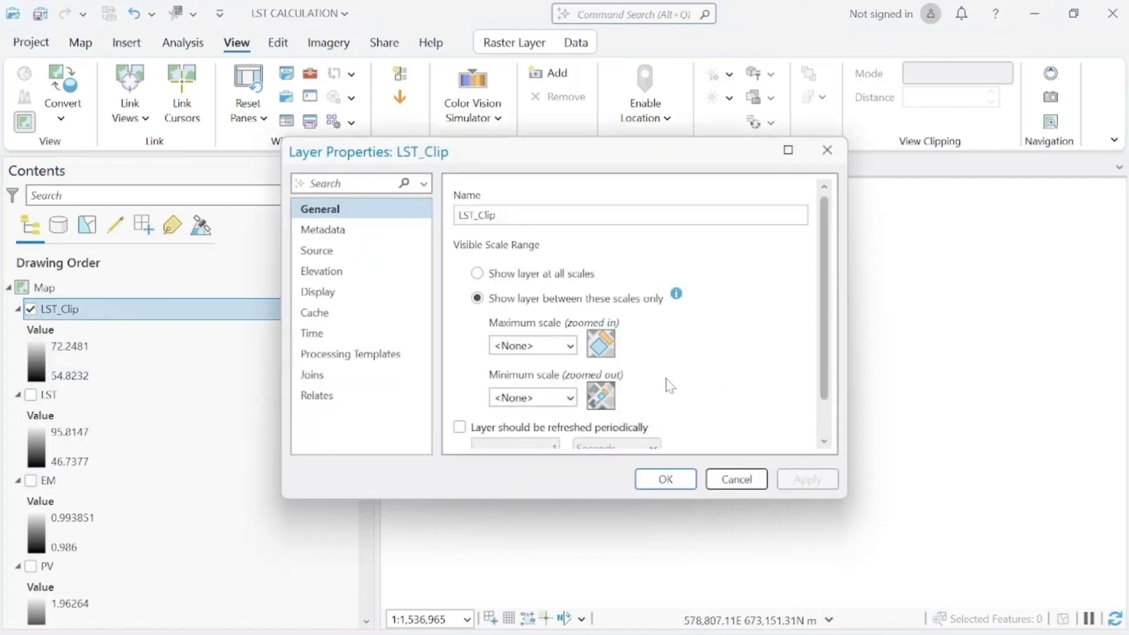
{"action": "left_click", "coordinate": [737, 480]}
{"action": "right_click", "coordinate": [92, 313]}
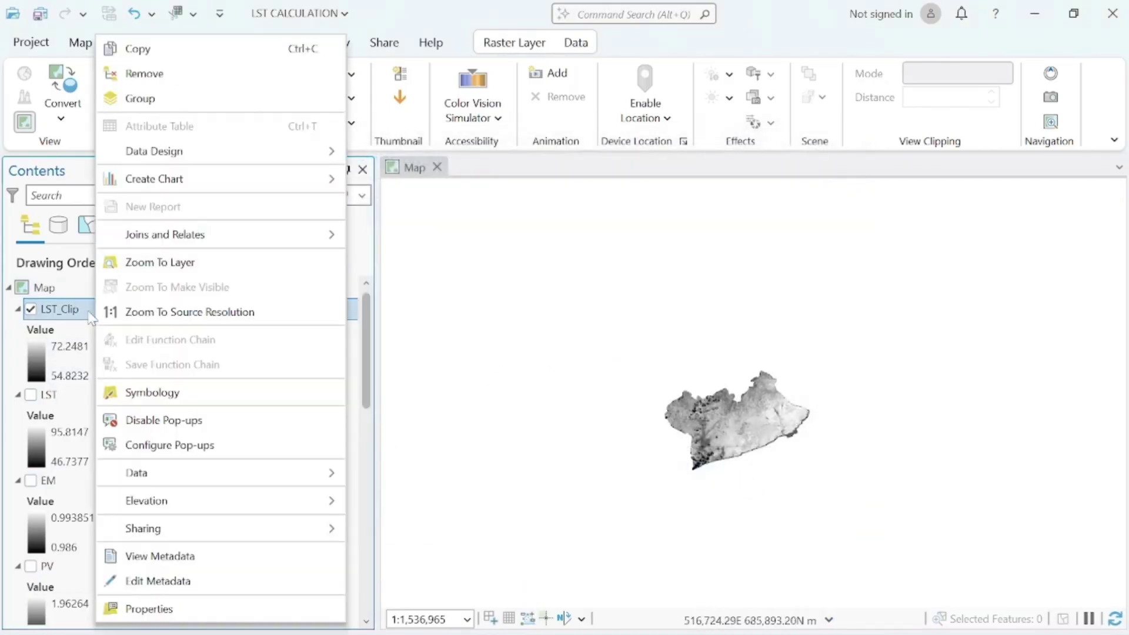
{"action": "left_click", "coordinate": [160, 262]}
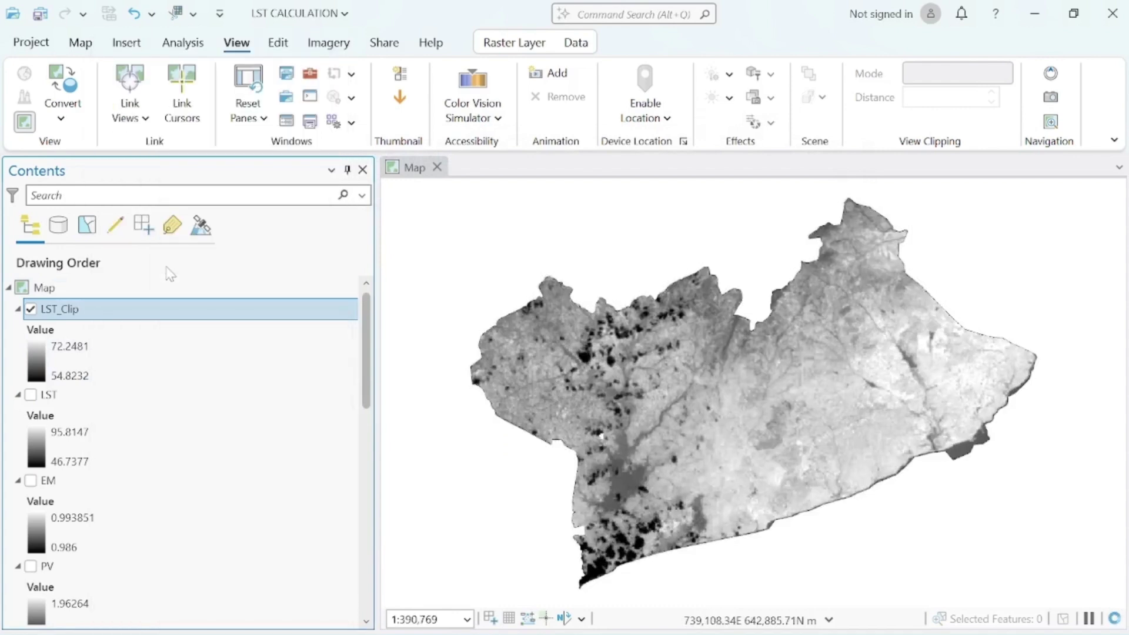
- Apply the green-yellow-red color scheme to the LST_Clip raster's stretch symbology and close the Symbology pane
{"action": "left_click", "coordinate": [40, 367]}
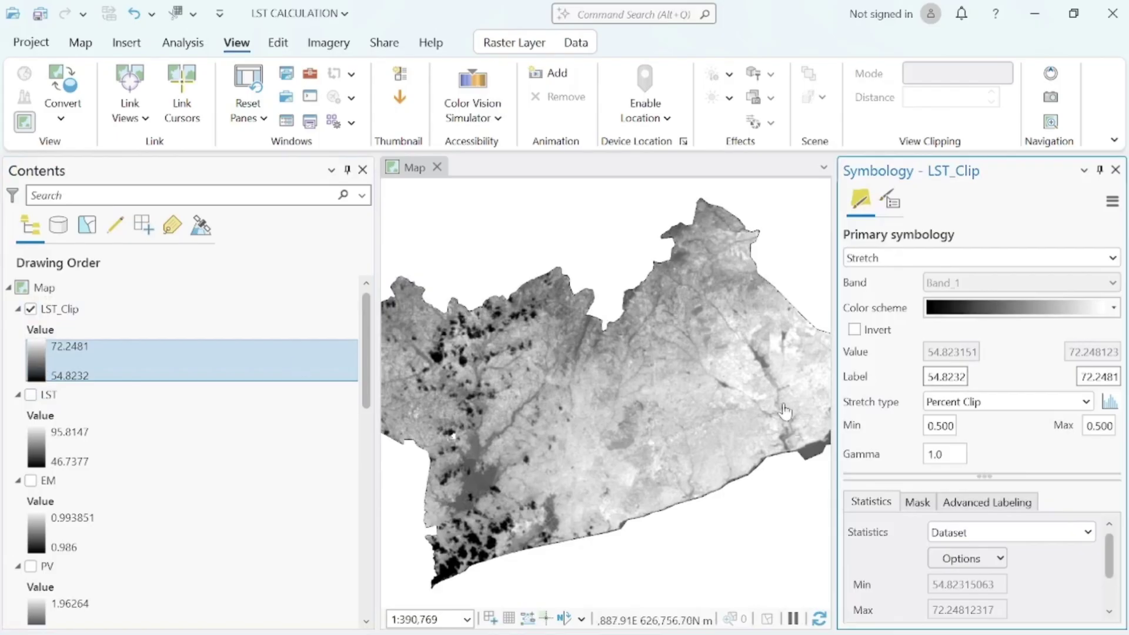
{"action": "left_click", "coordinate": [1116, 309]}
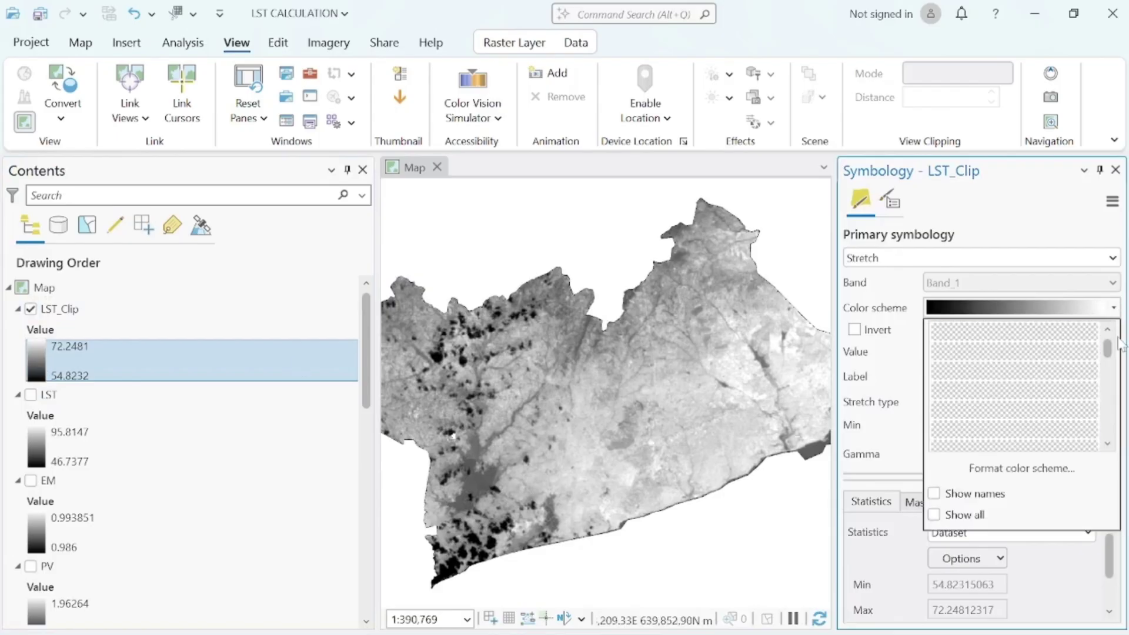
{"action": "left_click_drag", "start_coordinate": [1114, 352], "coordinate": [1112, 365]}
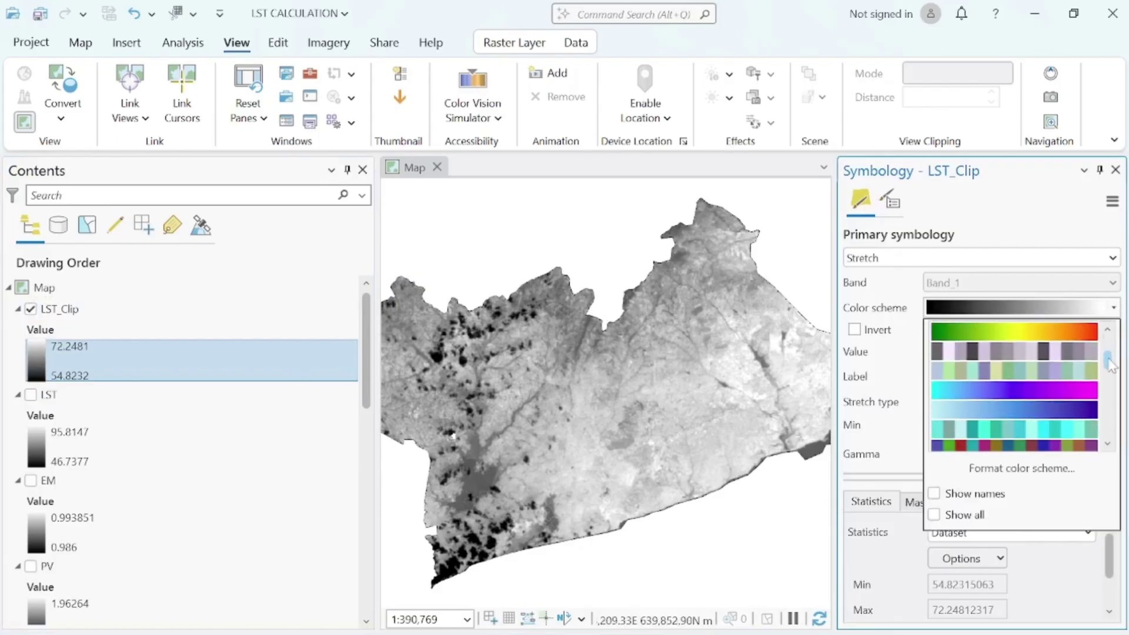
{"action": "left_click", "coordinate": [1068, 332]}
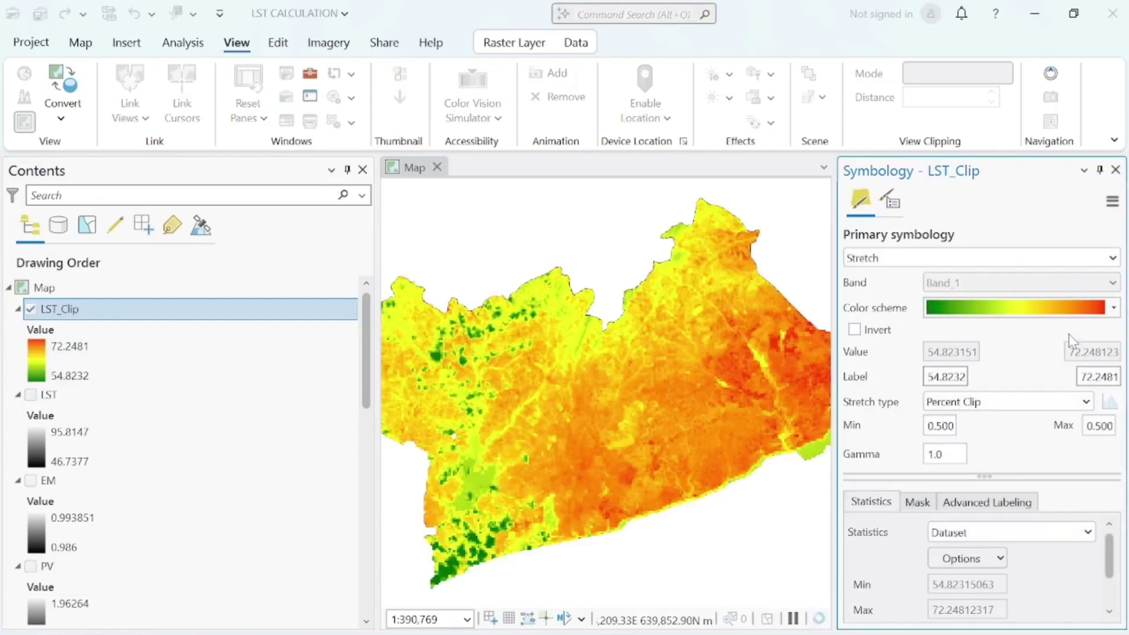
{"action": "left_click", "coordinate": [1116, 170]}
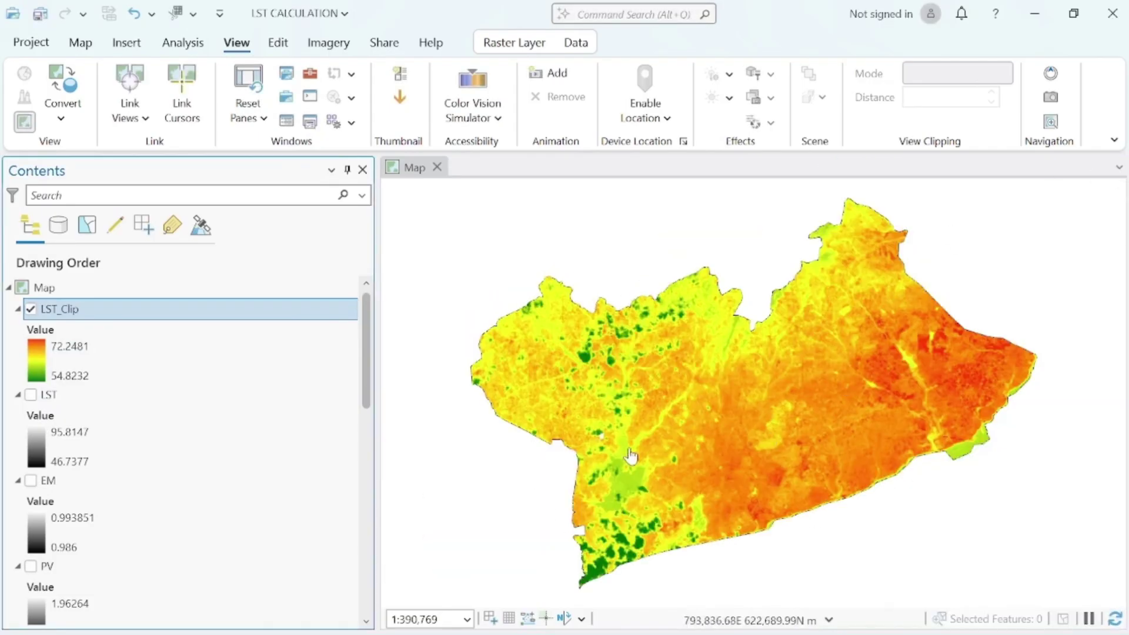